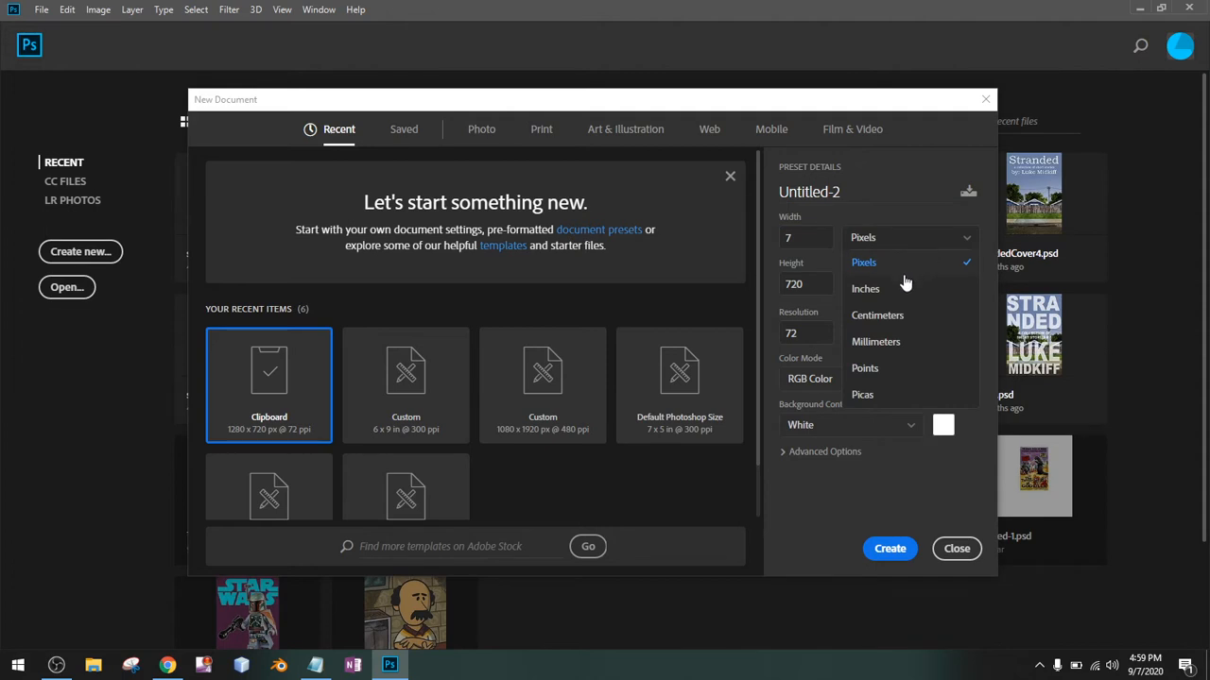
Create a new document 7 inches wide by 5 inches high at a resolution of 300 pixels/inch.
left_click(903, 285)
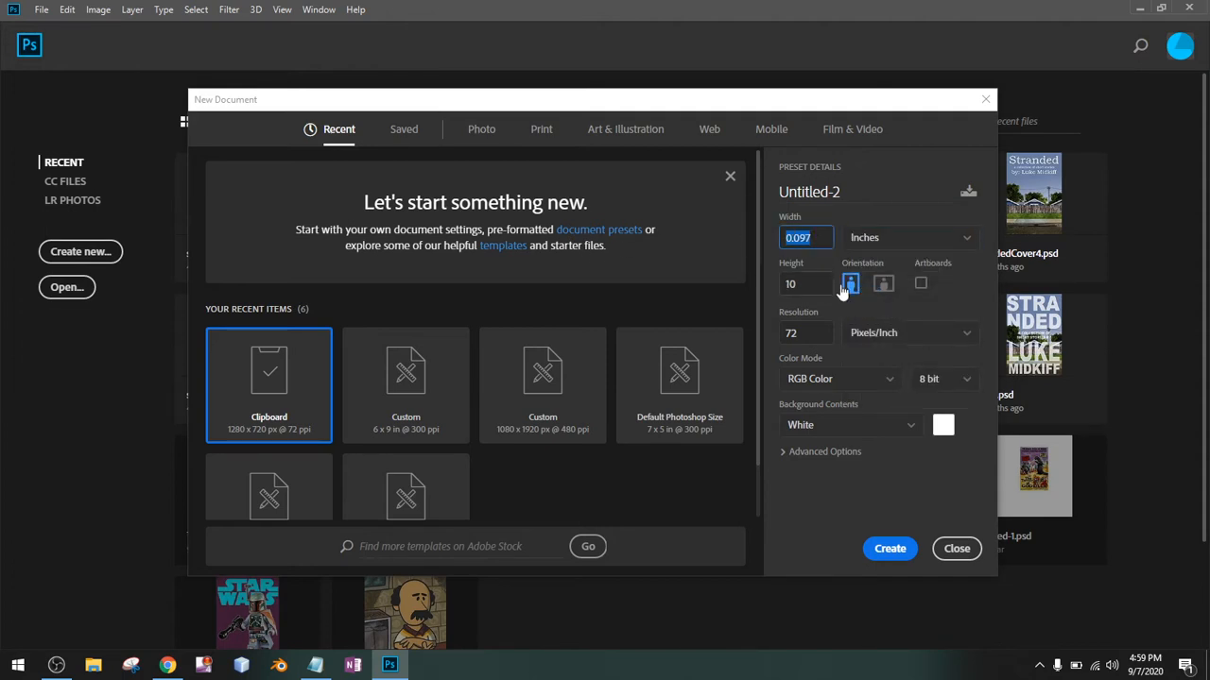
type("7")
key("Tab")
type("5")
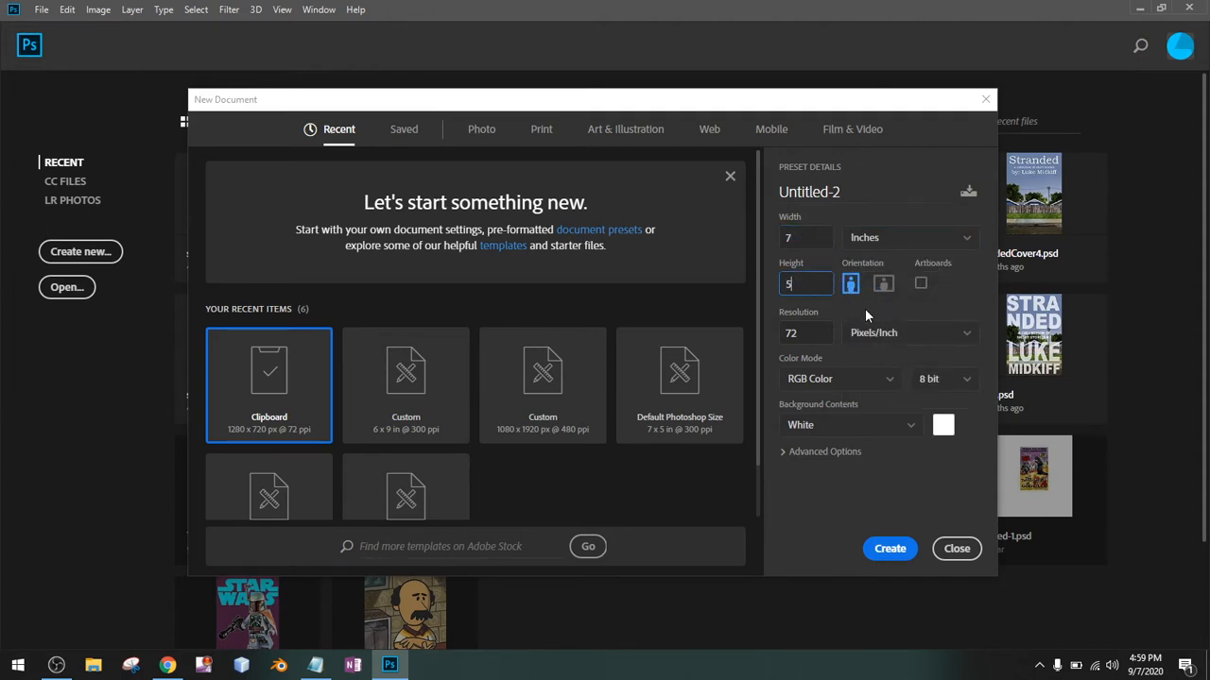
key("Tab")
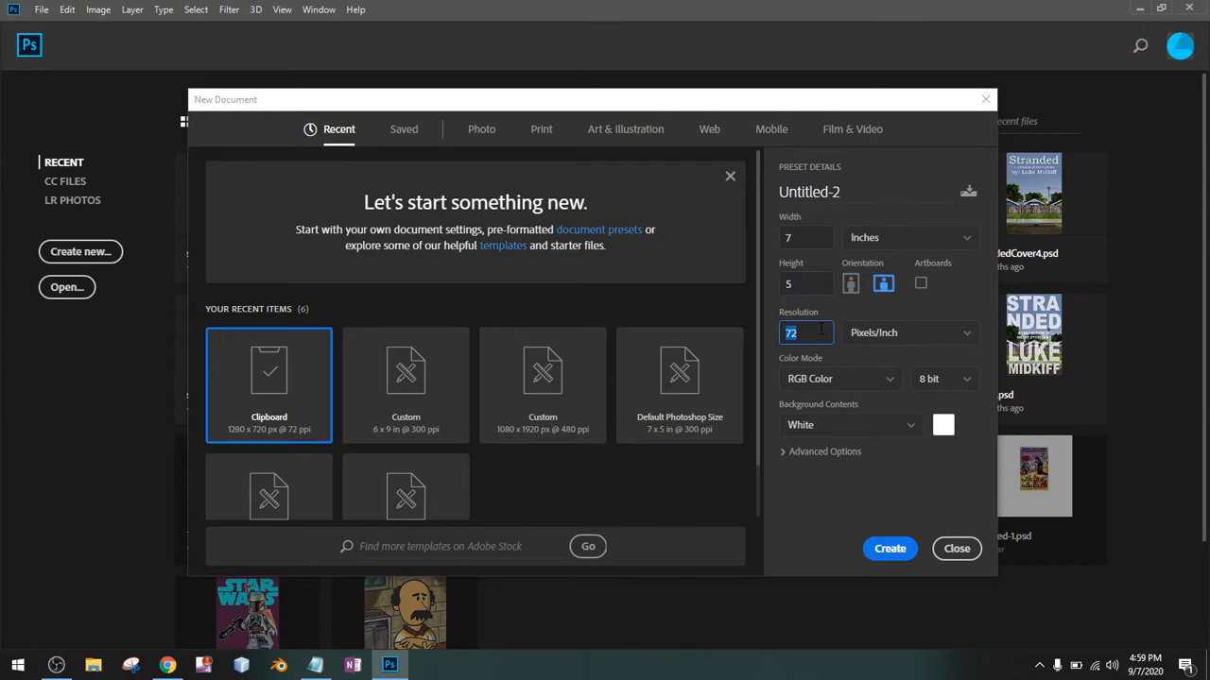
type("300")
left_click(888, 546)
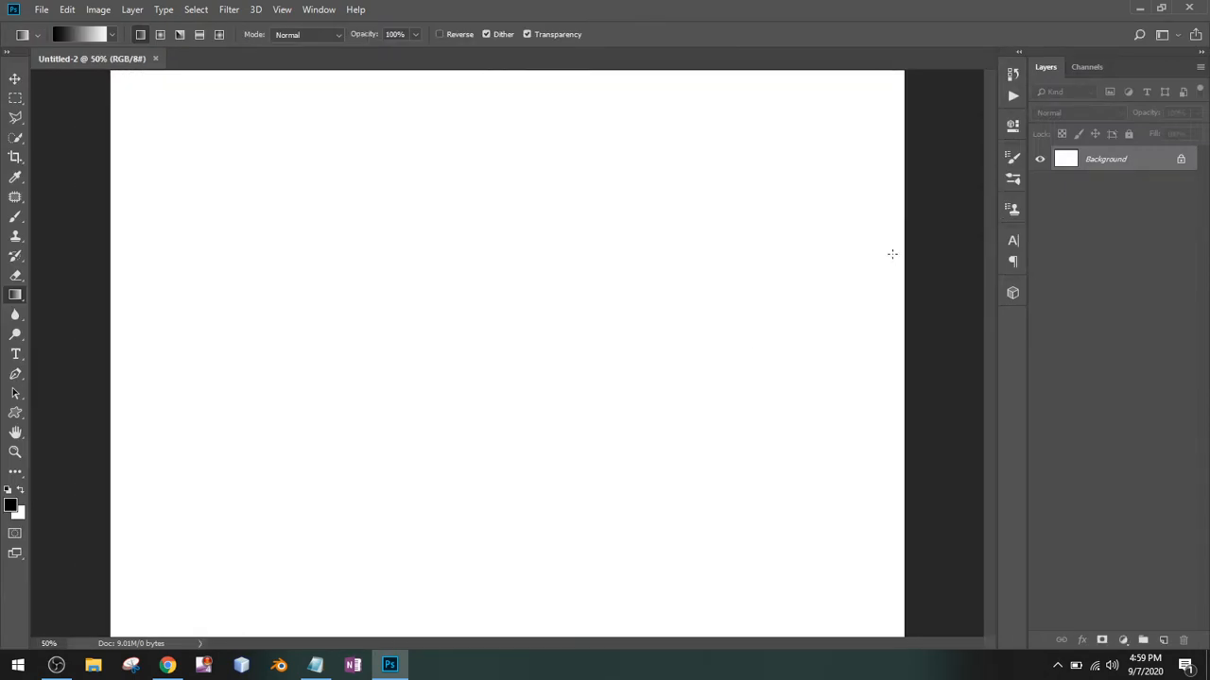
Paste the copied city street photo, scale it to about 214%, and centre it horizontally so it fills the canvas.
scroll(821, 236, "down", 3)
scroll(822, 235, "up", 2)
key("ctrl+v")
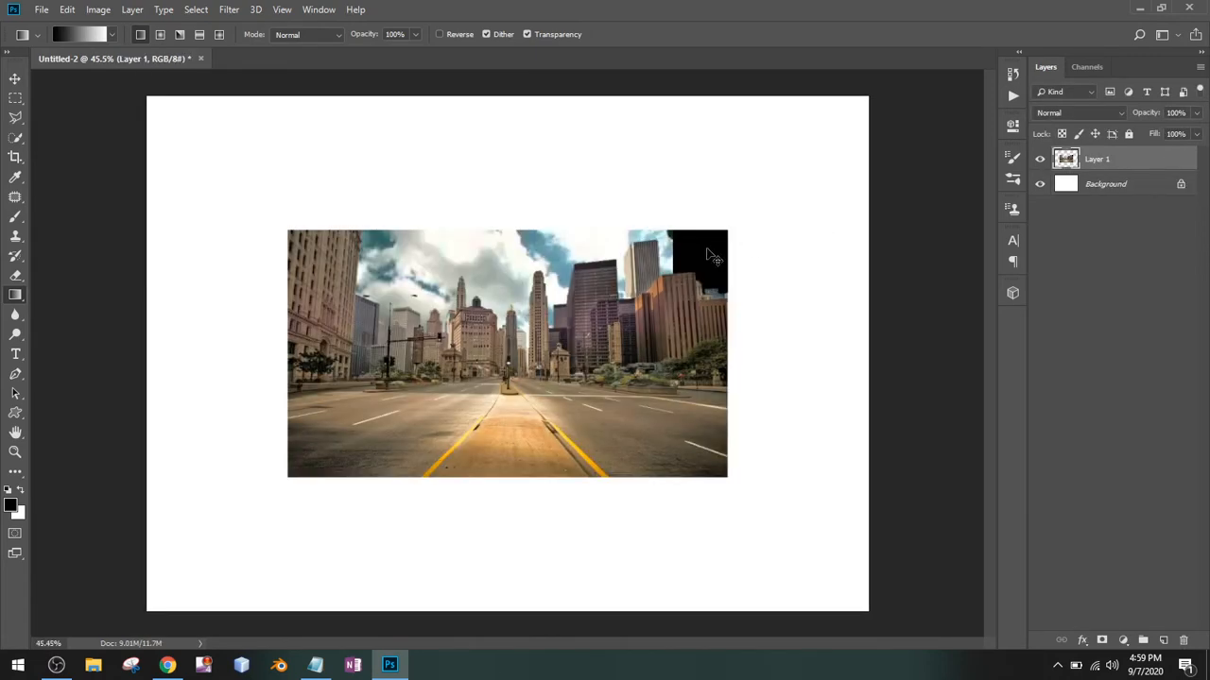
key("ctrl+t")
left_click_drag(693, 272, 522, 144)
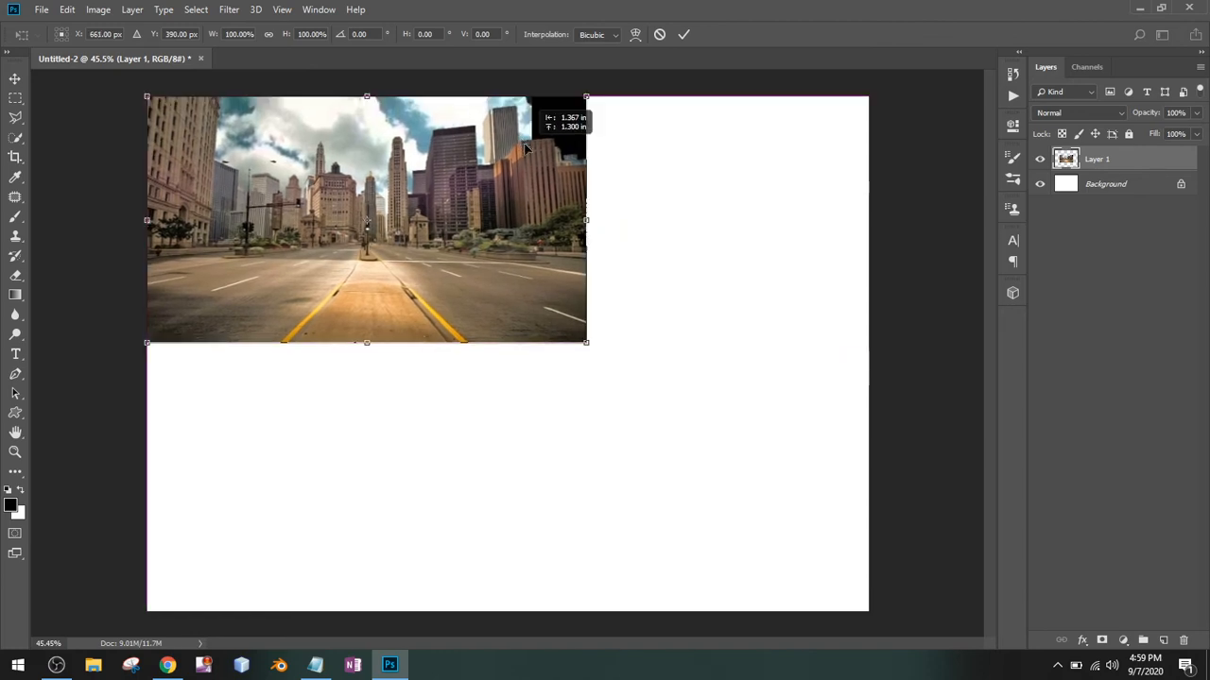
left_click_drag(589, 346, 973, 635)
left_click_drag(601, 359, 502, 345)
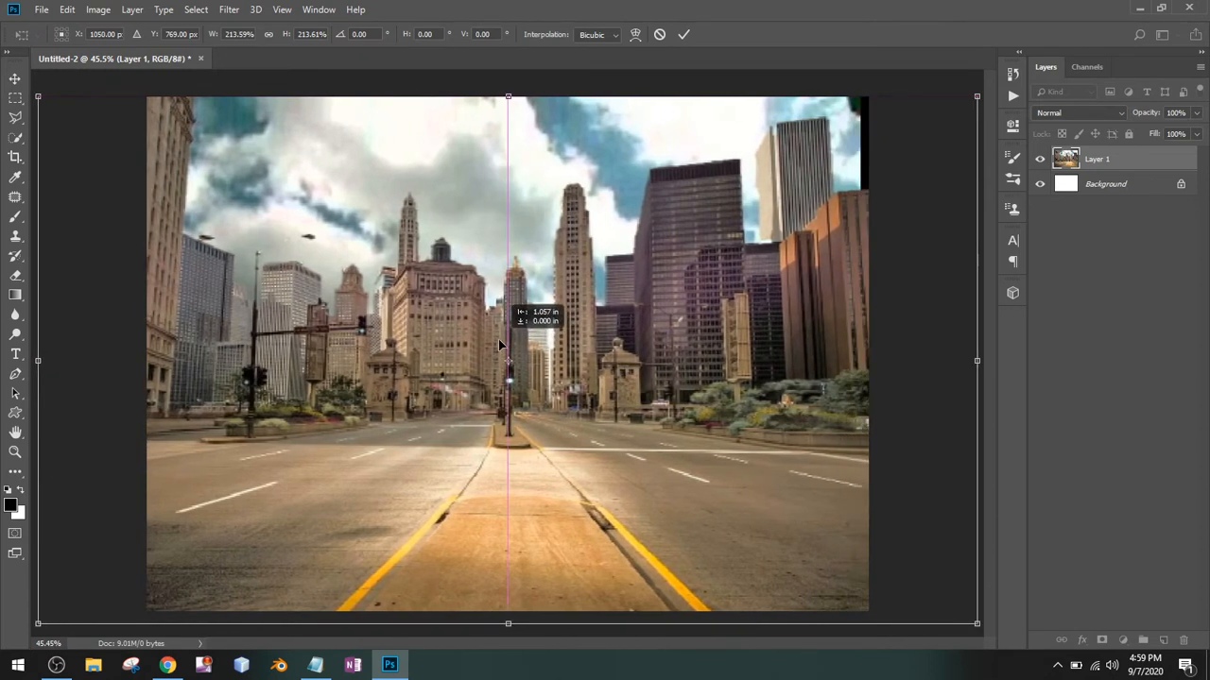
key("Return")
key("g")
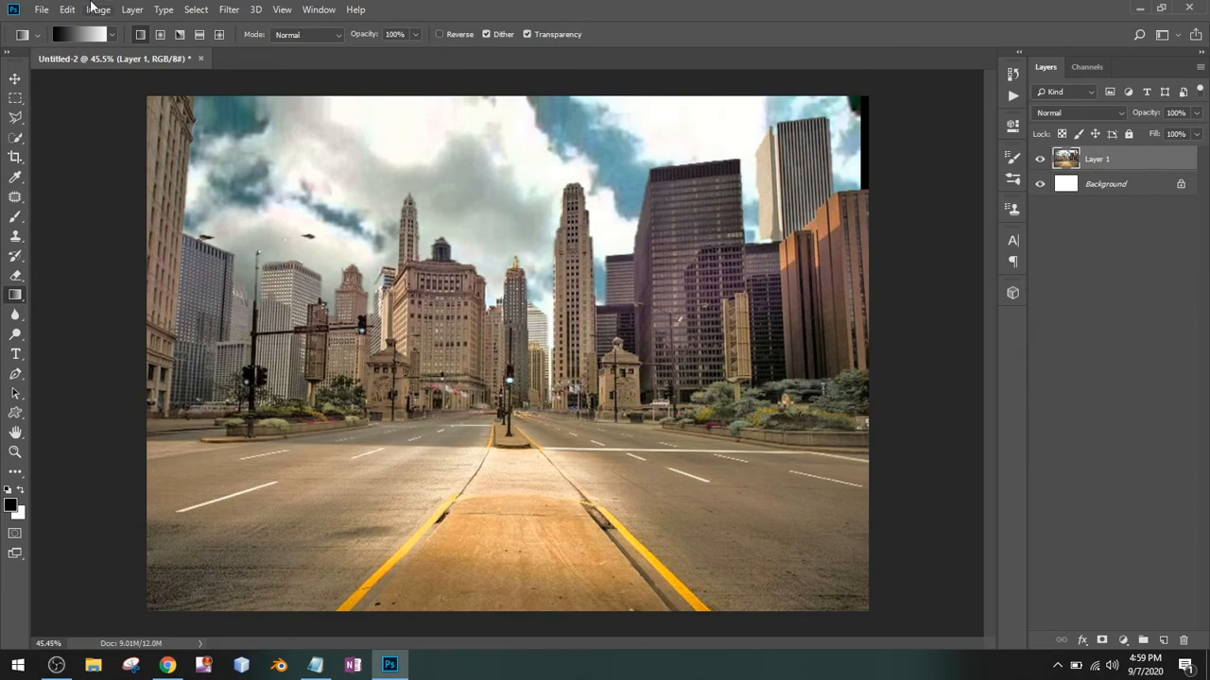
Switch to Chrome and open a new tab.
left_click(170, 667)
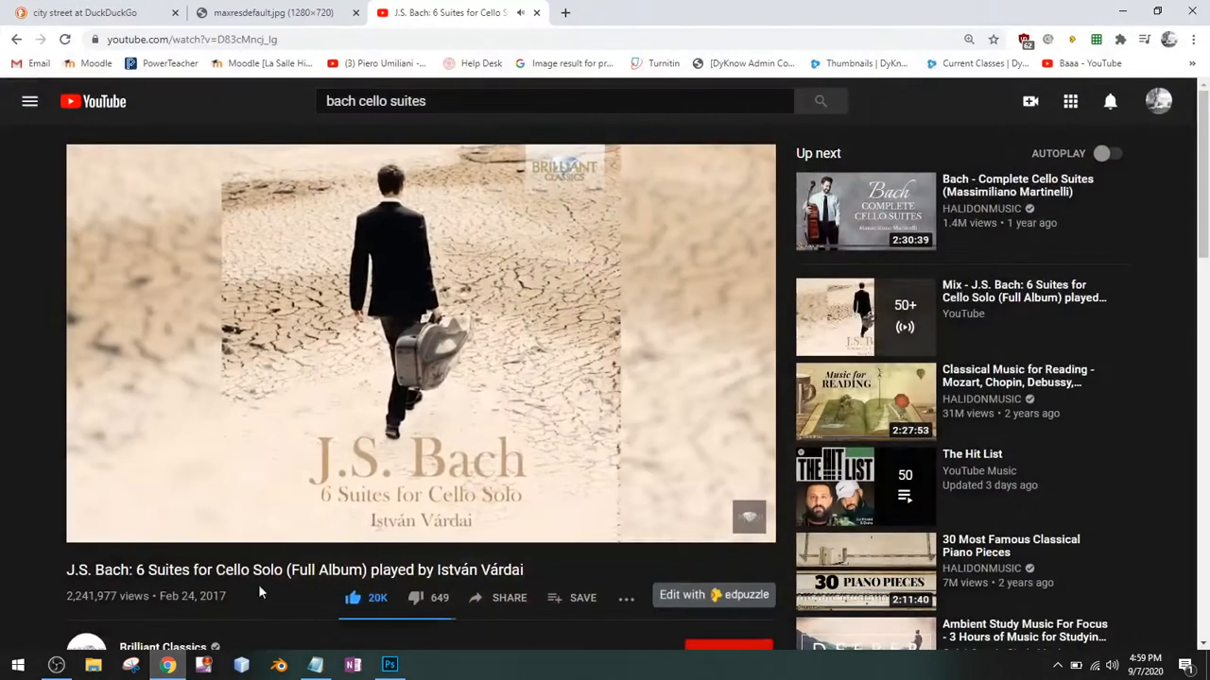
left_click(565, 12)
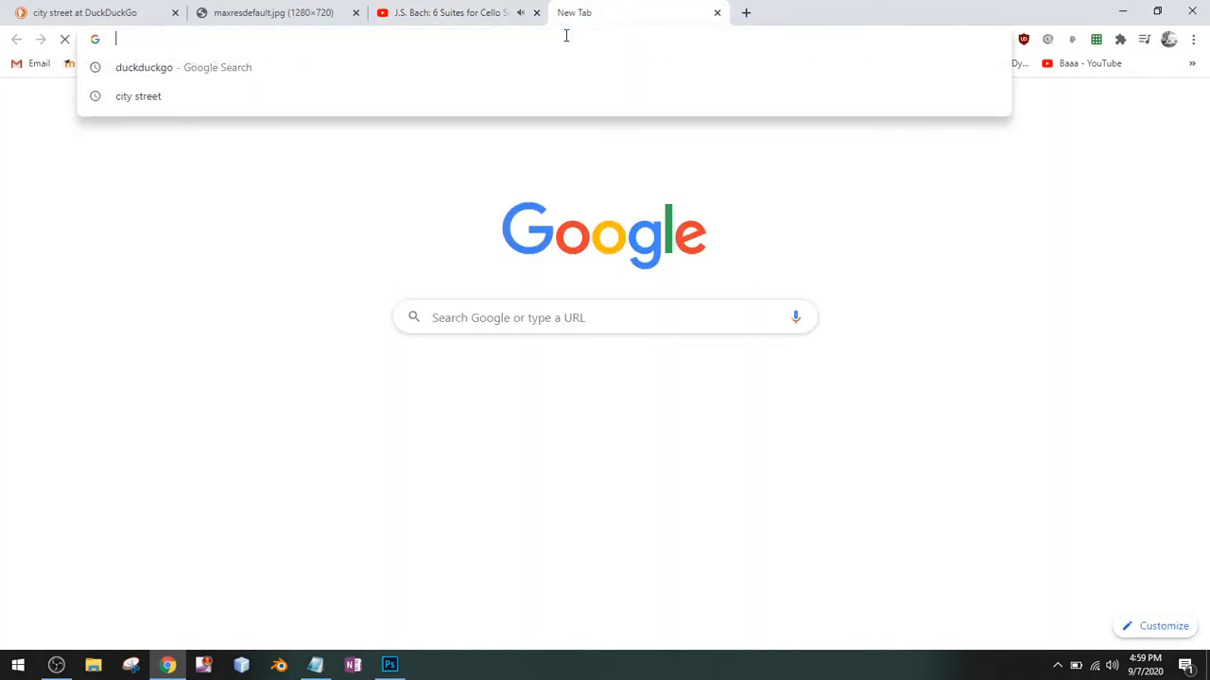
type("chicken")
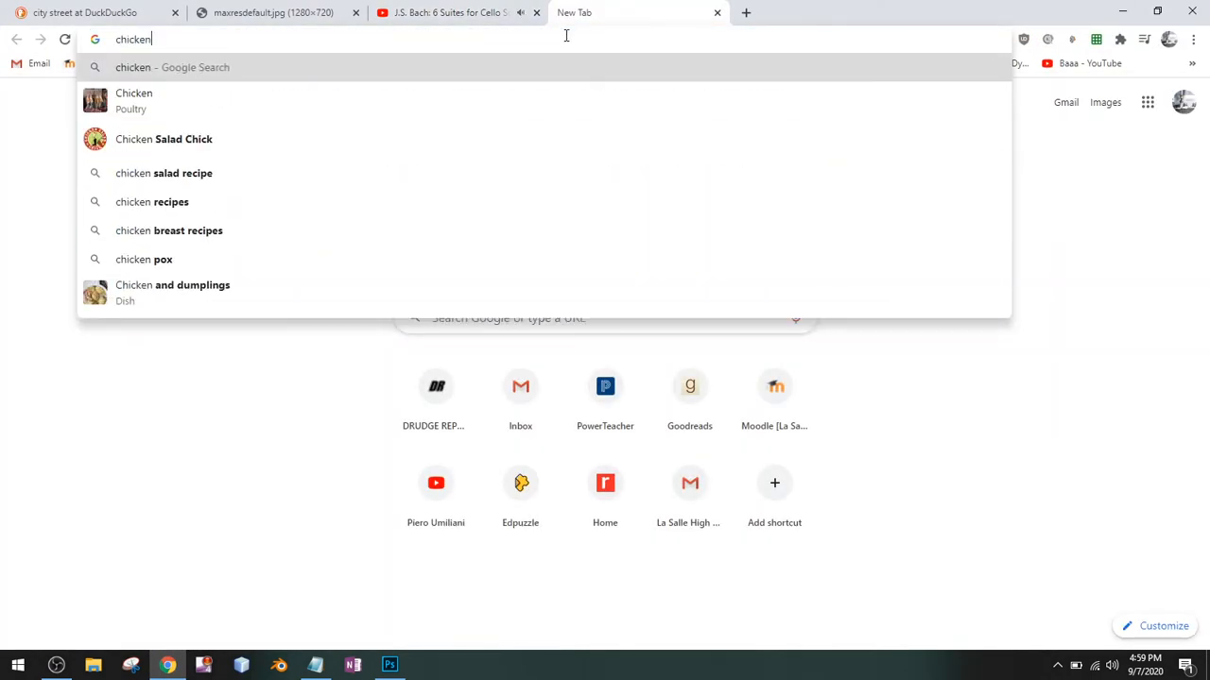
key("BackSpace")
key("BackSpace")
key("BackSpace")
key("BackSpace")
key("BackSpace")
key("BackSpace")
key("BackSpace")
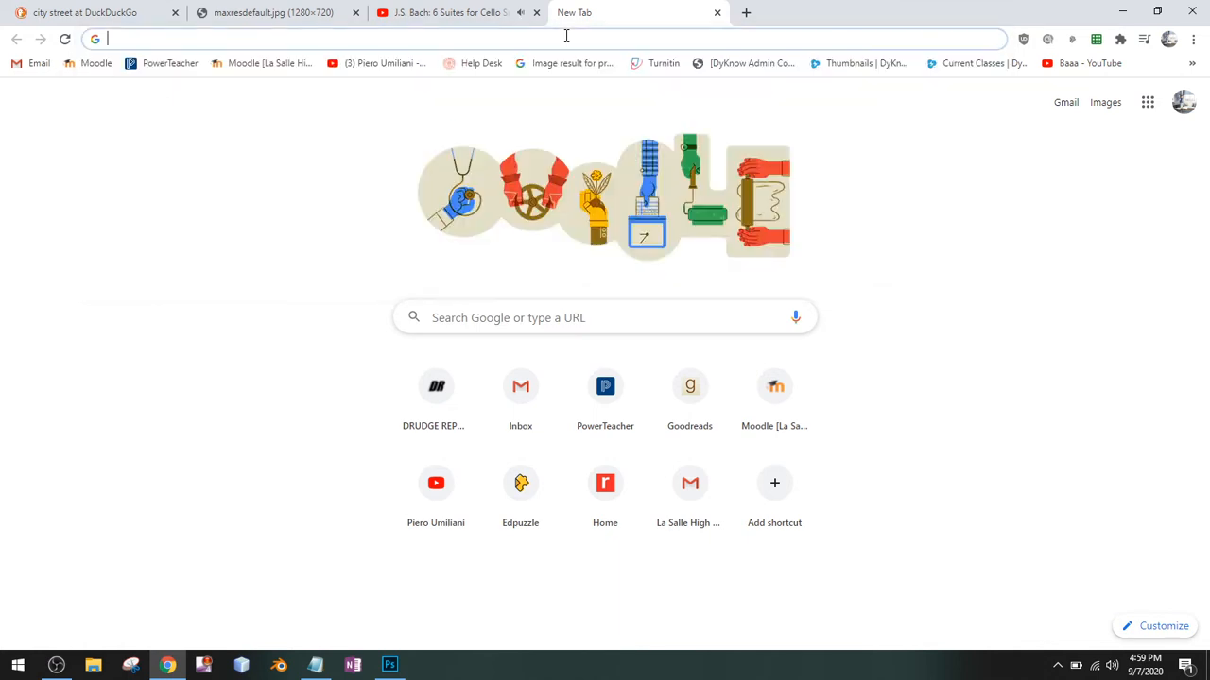
Open duckduckgo.com and search for "chicken".
type("duckduckgo.com")
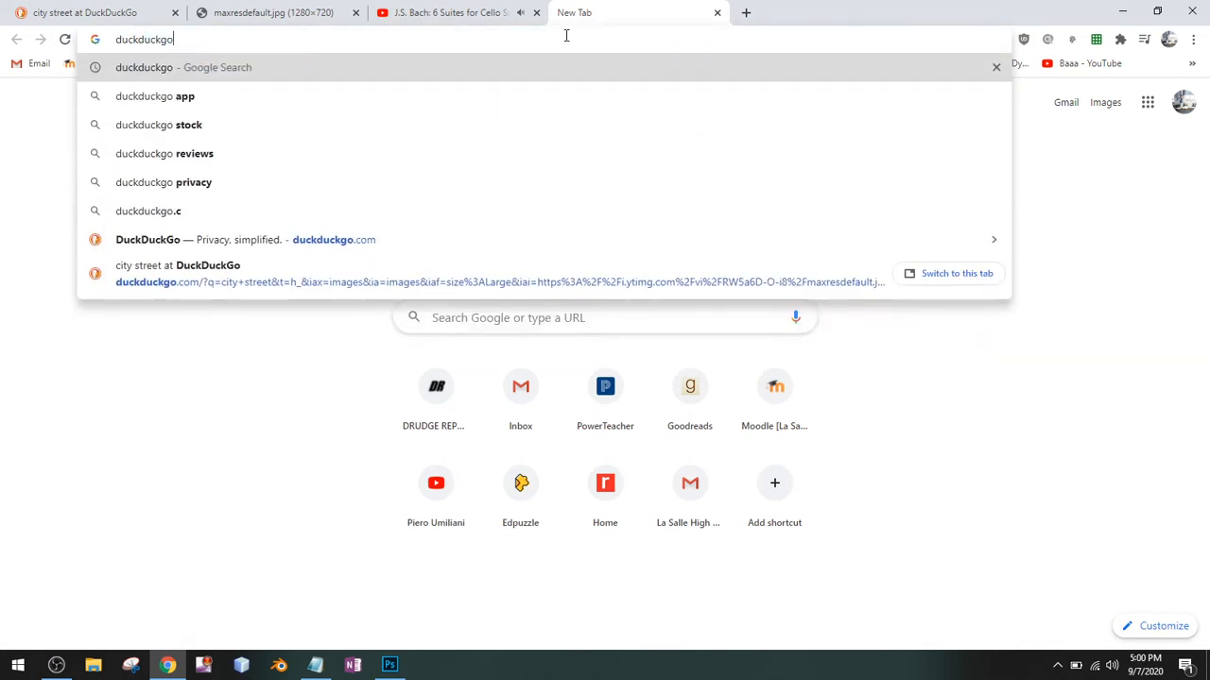
key("Return")
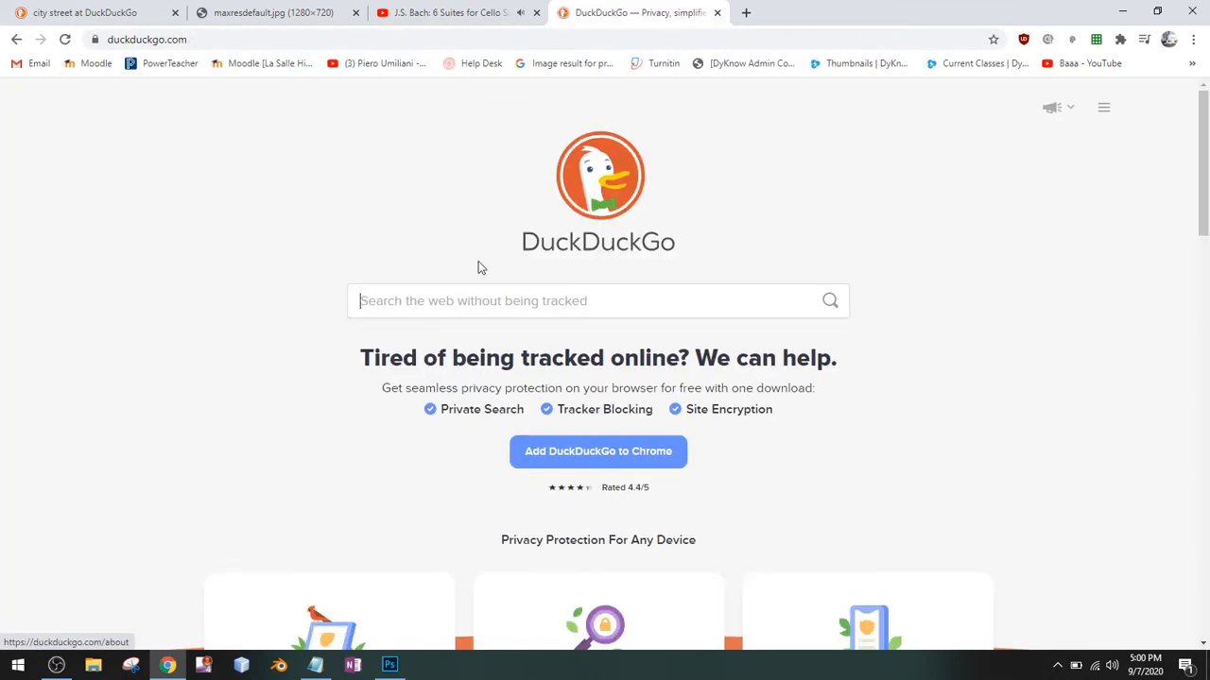
type("chicken")
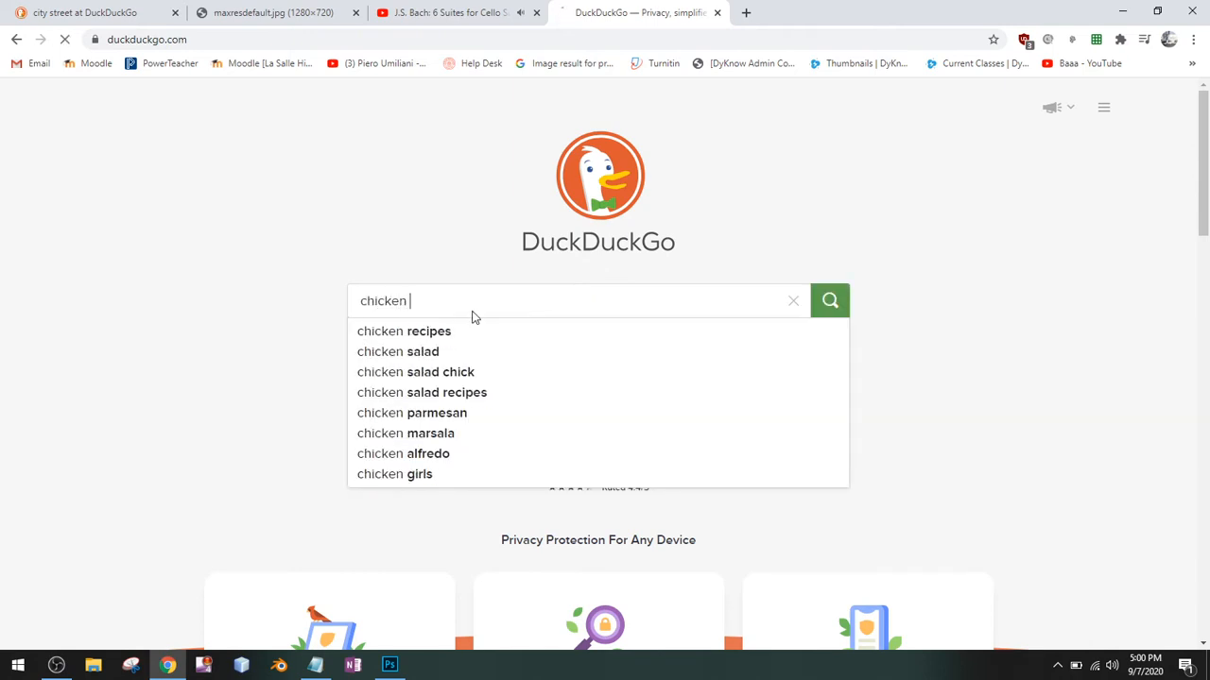
key("Return")
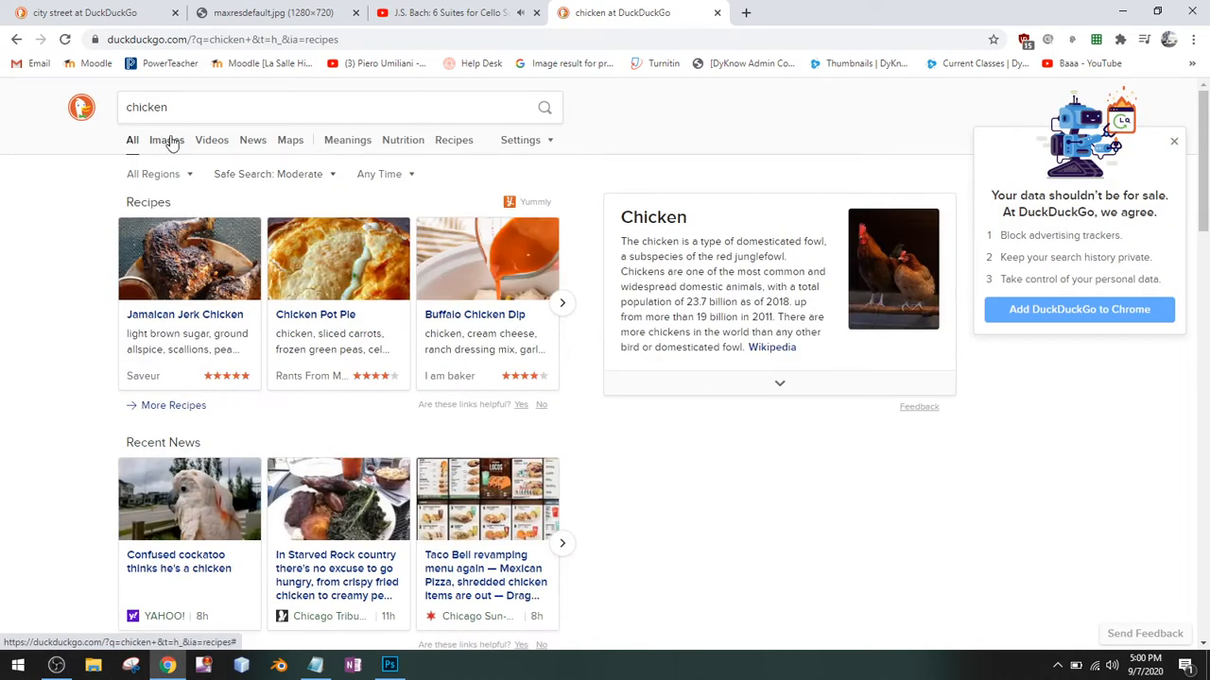
Refine the search to "chicken running" and show the image results.
left_click(251, 107)
type("walk")
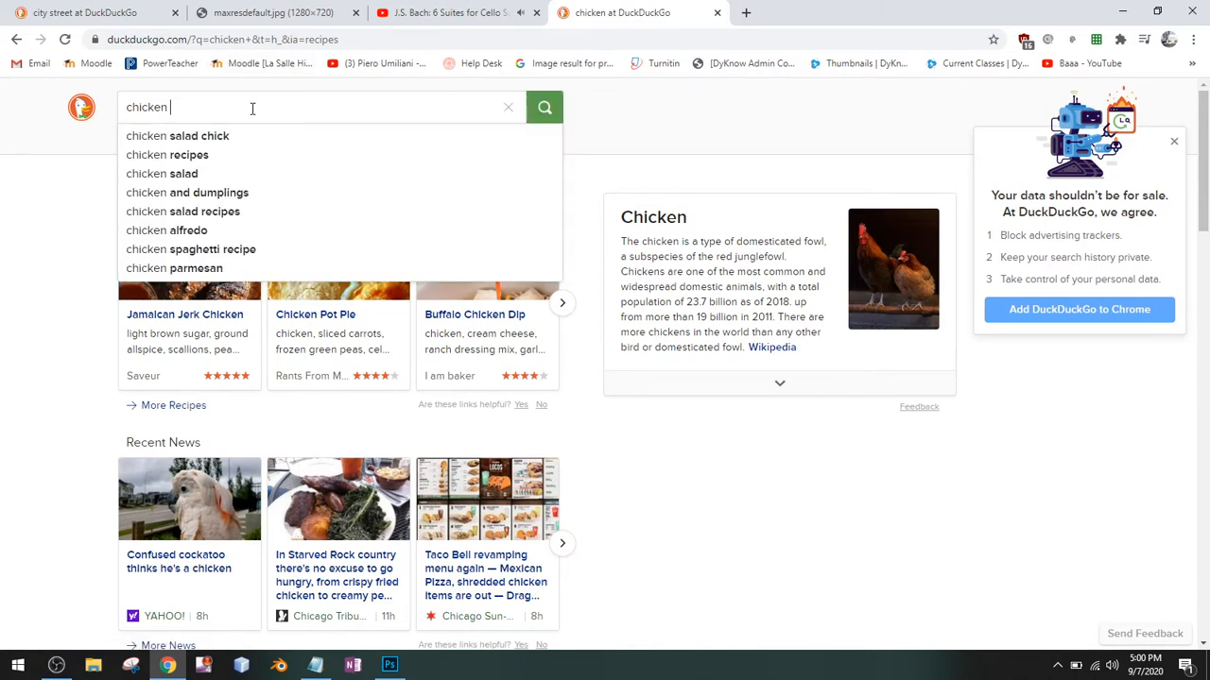
key("BackSpace")
key("BackSpace")
key("BackSpace")
key("BackSpace")
type("running")
key("Return")
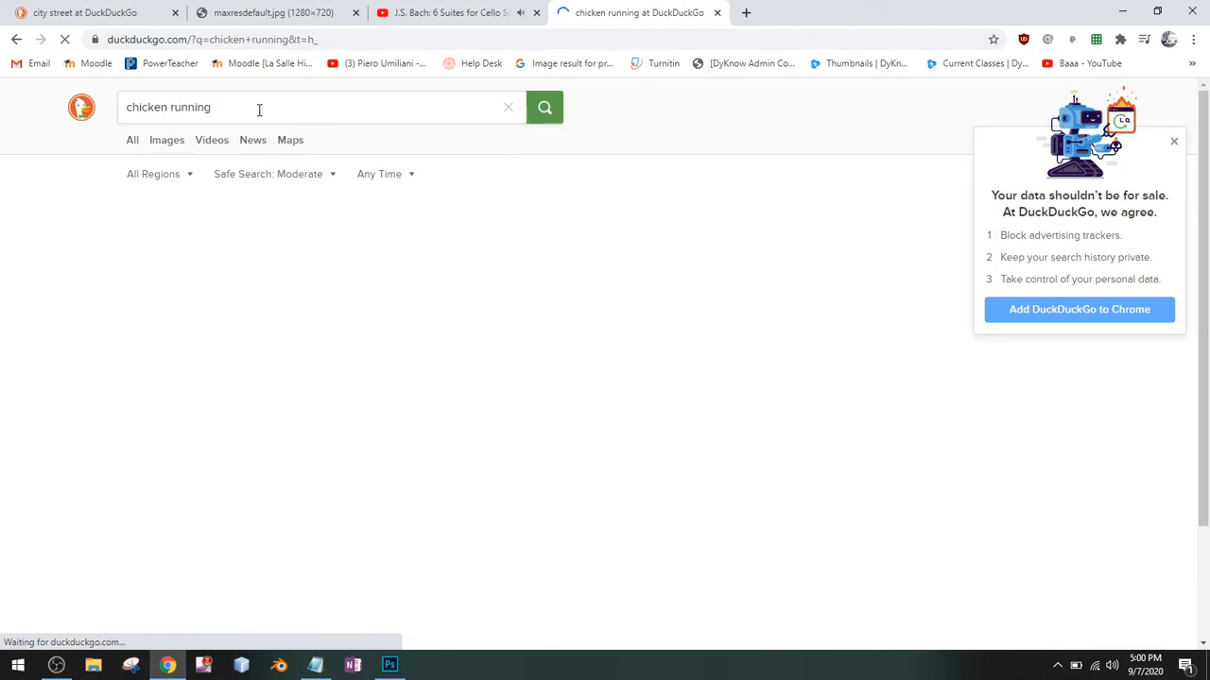
left_click(166, 142)
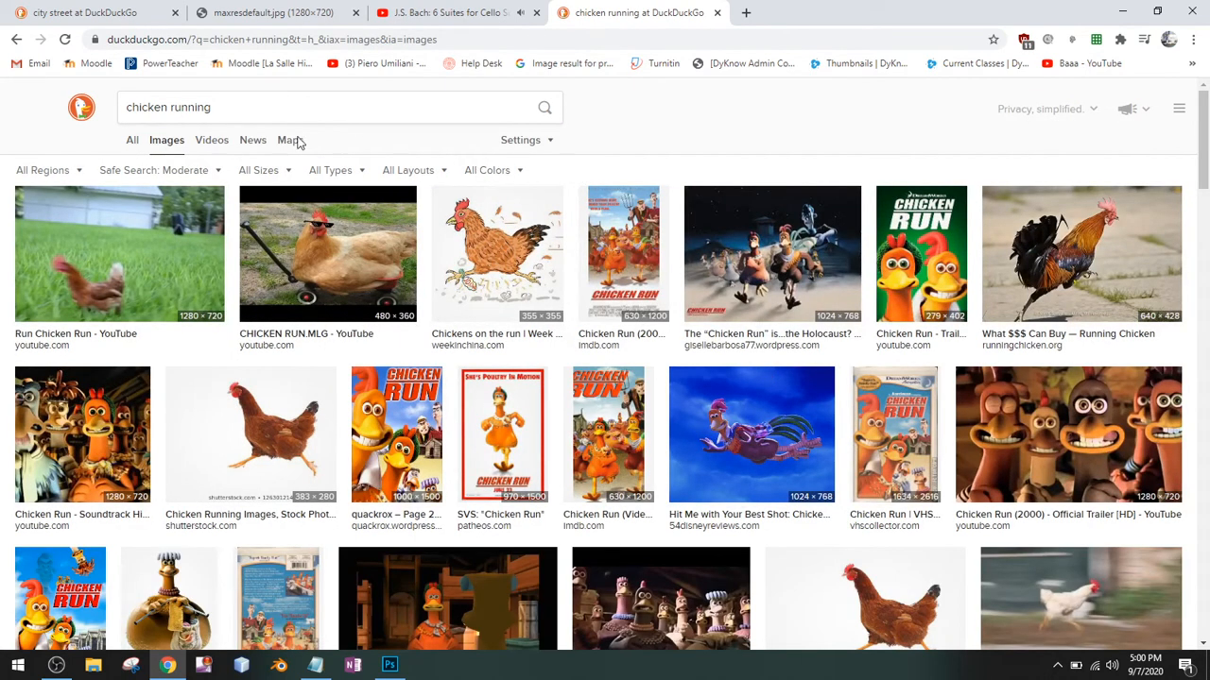
Filter the image results to the Large size.
left_click(525, 144)
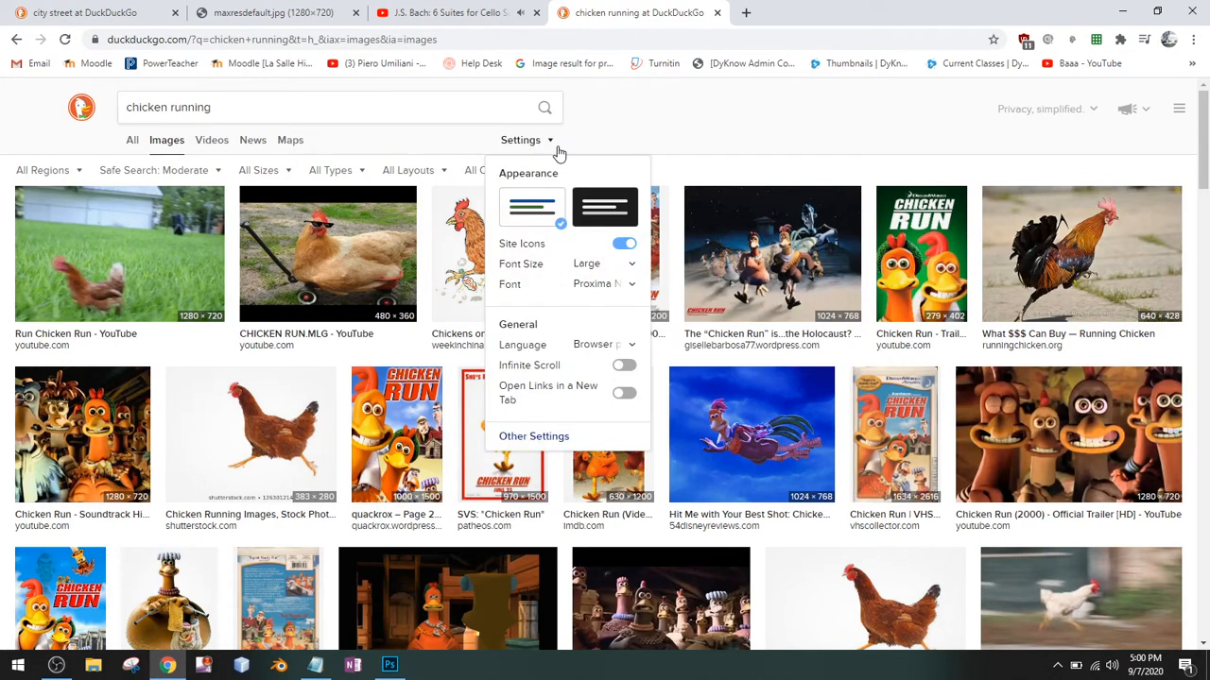
left_click(392, 147)
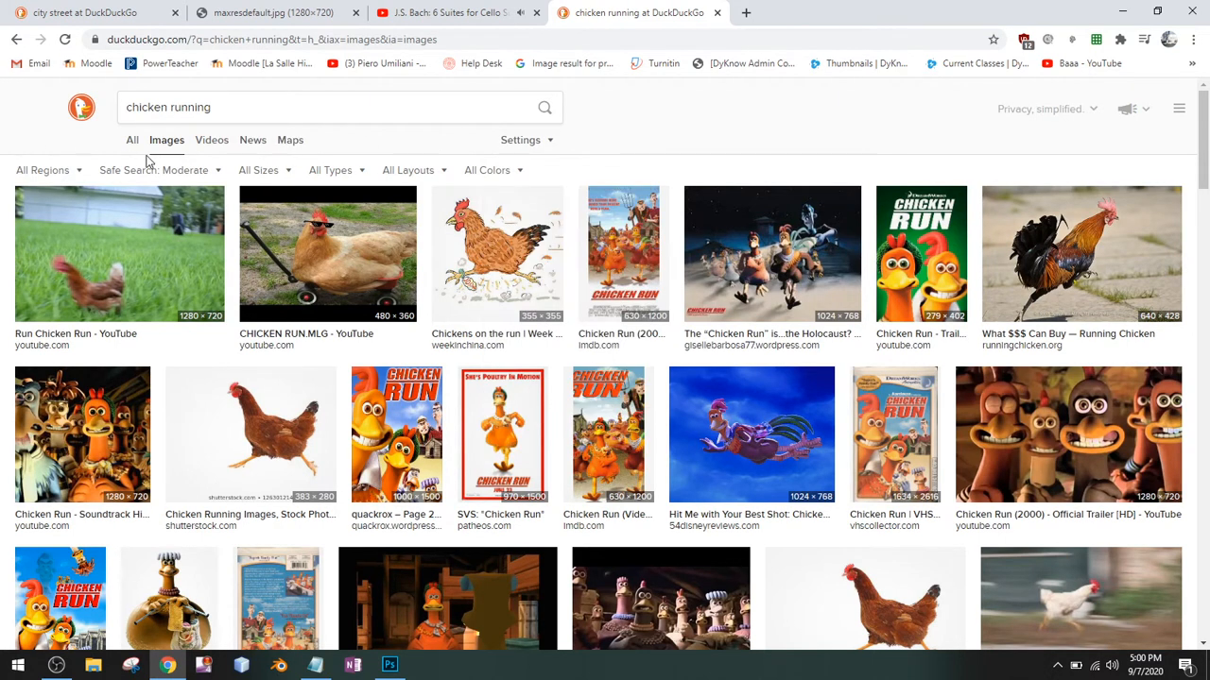
left_click(258, 172)
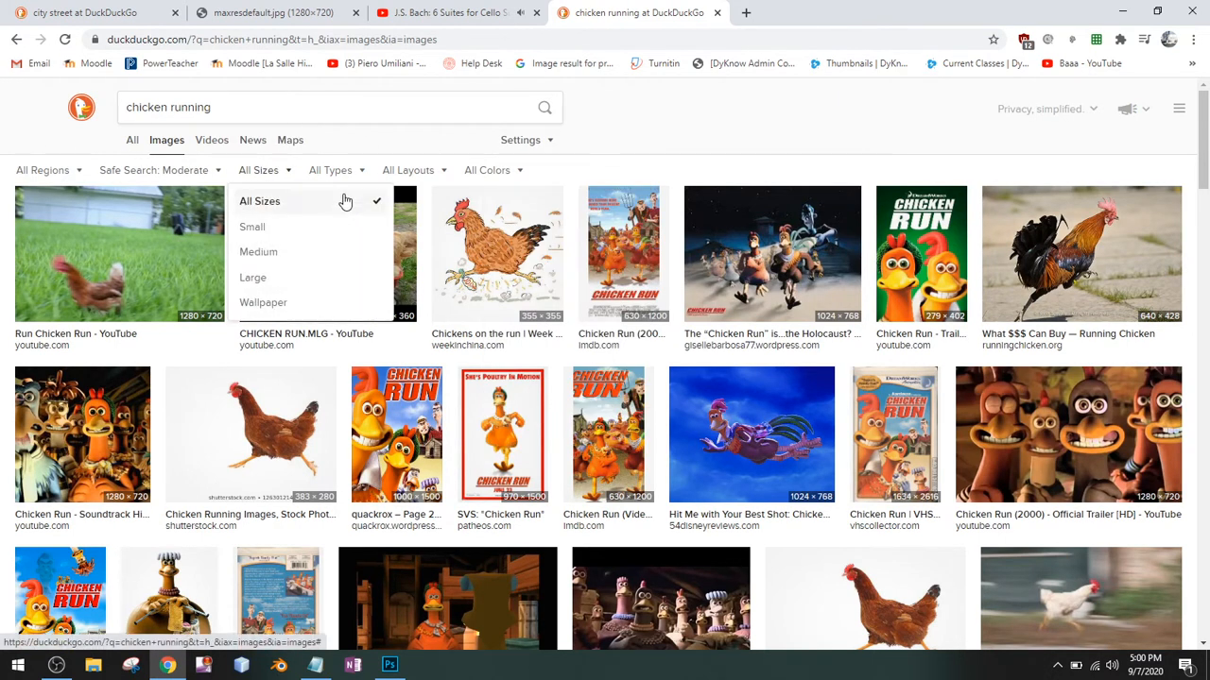
left_click(290, 278)
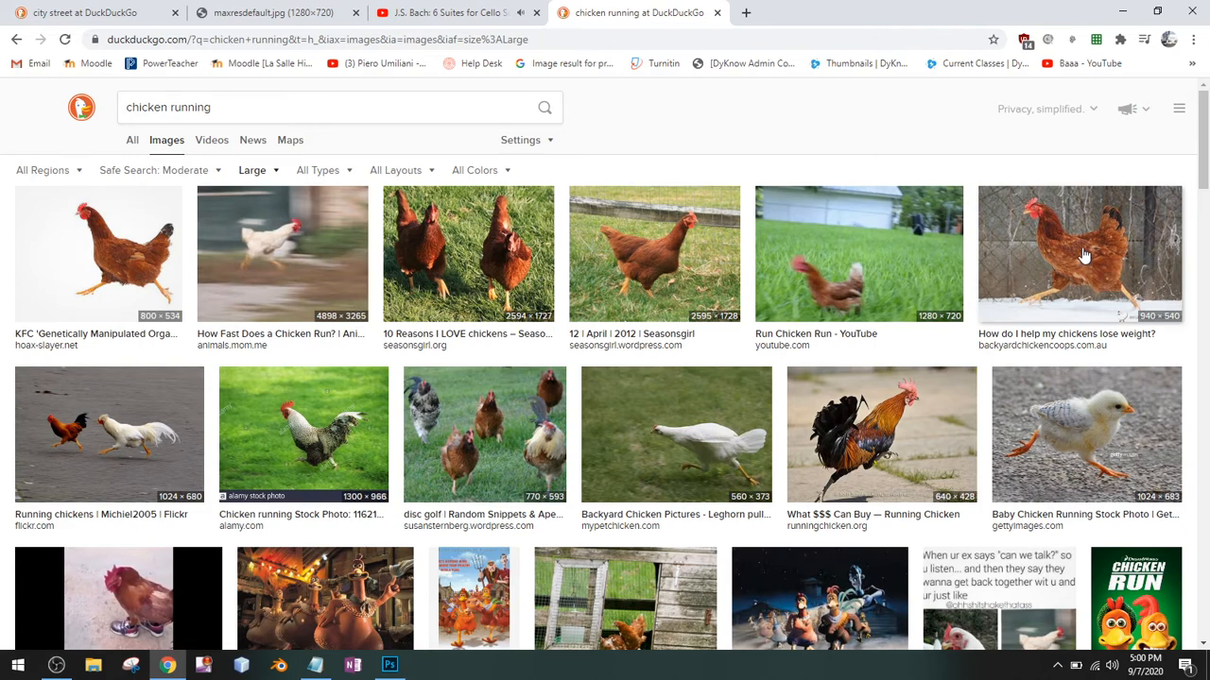
Copy the running rooster image from runningchicken.org and paste it into the city street document in Photoshop.
left_click(963, 431)
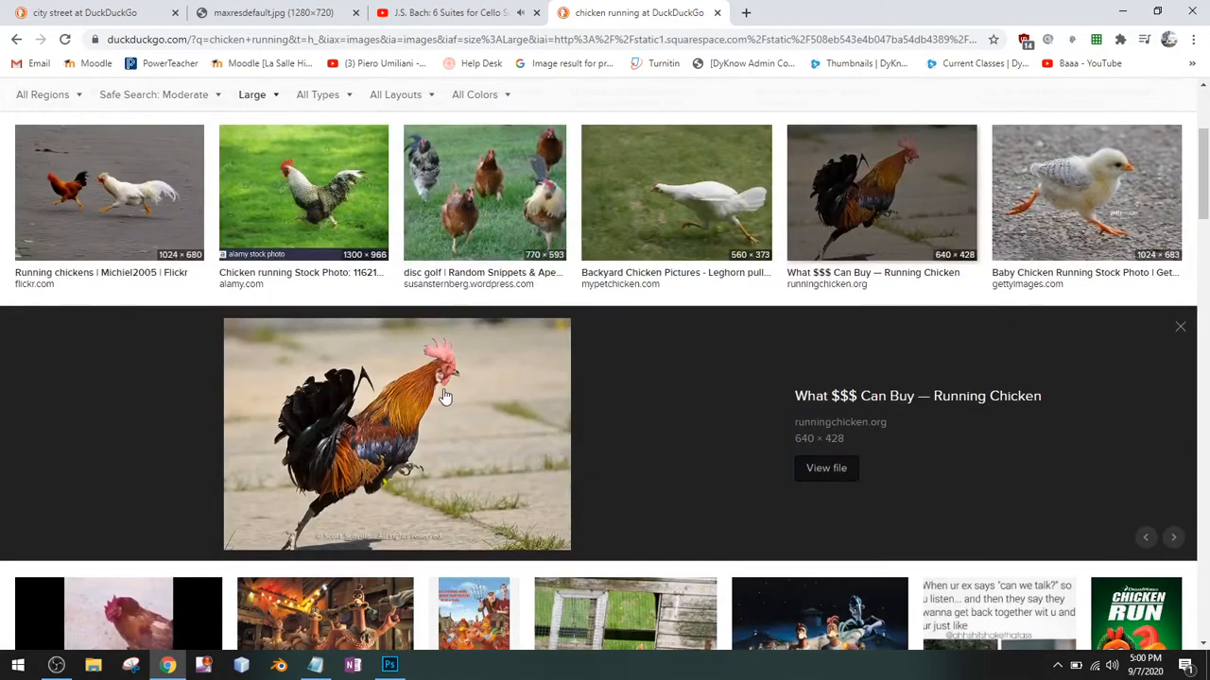
right_click(441, 389)
left_click(530, 538)
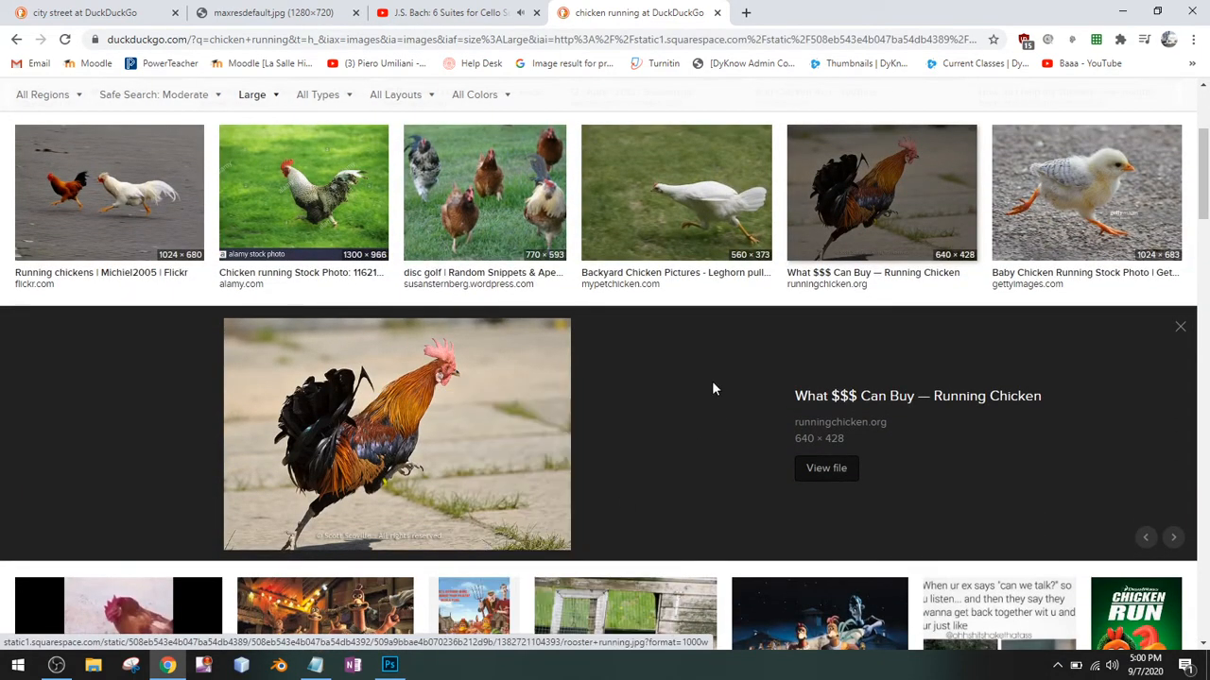
left_click(1124, 12)
key("ctrl+v")
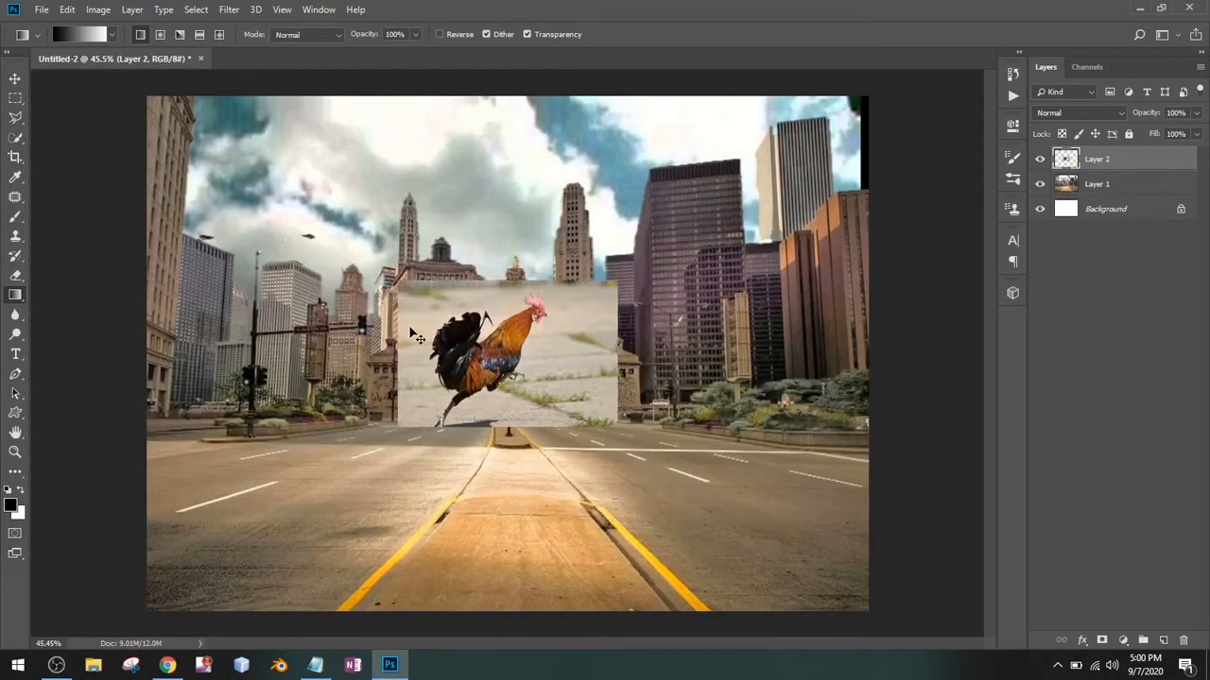
key("ctrl+t")
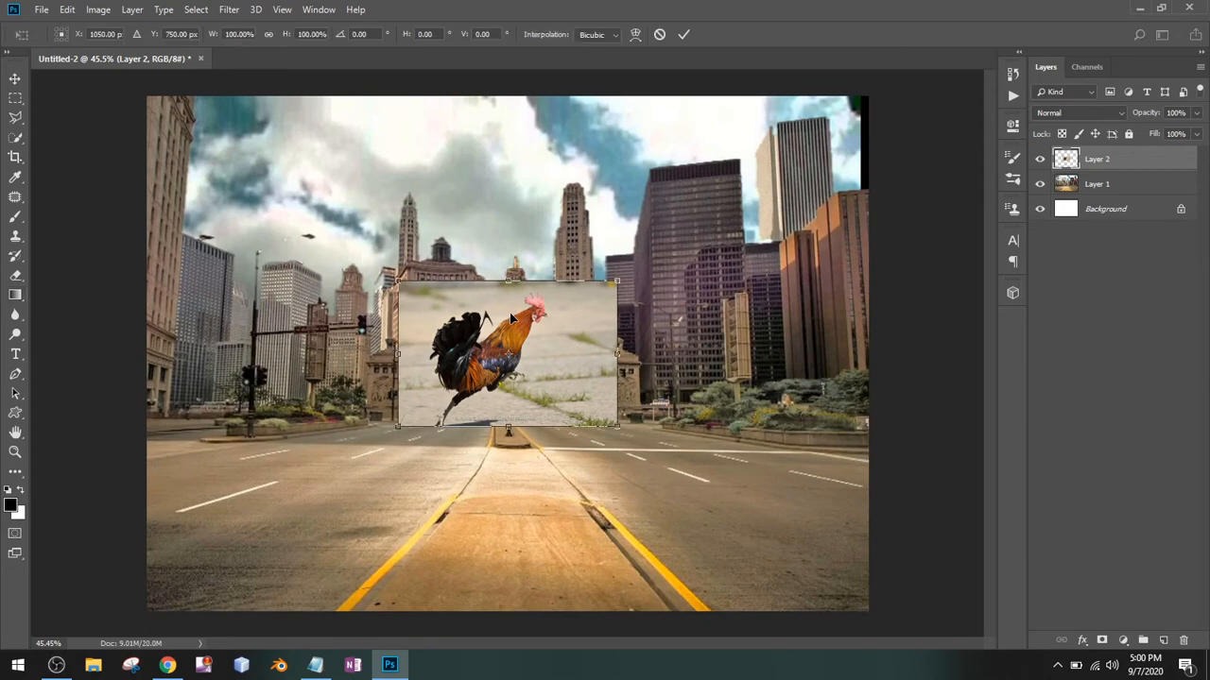
key("Escape")
left_click(42, 9)
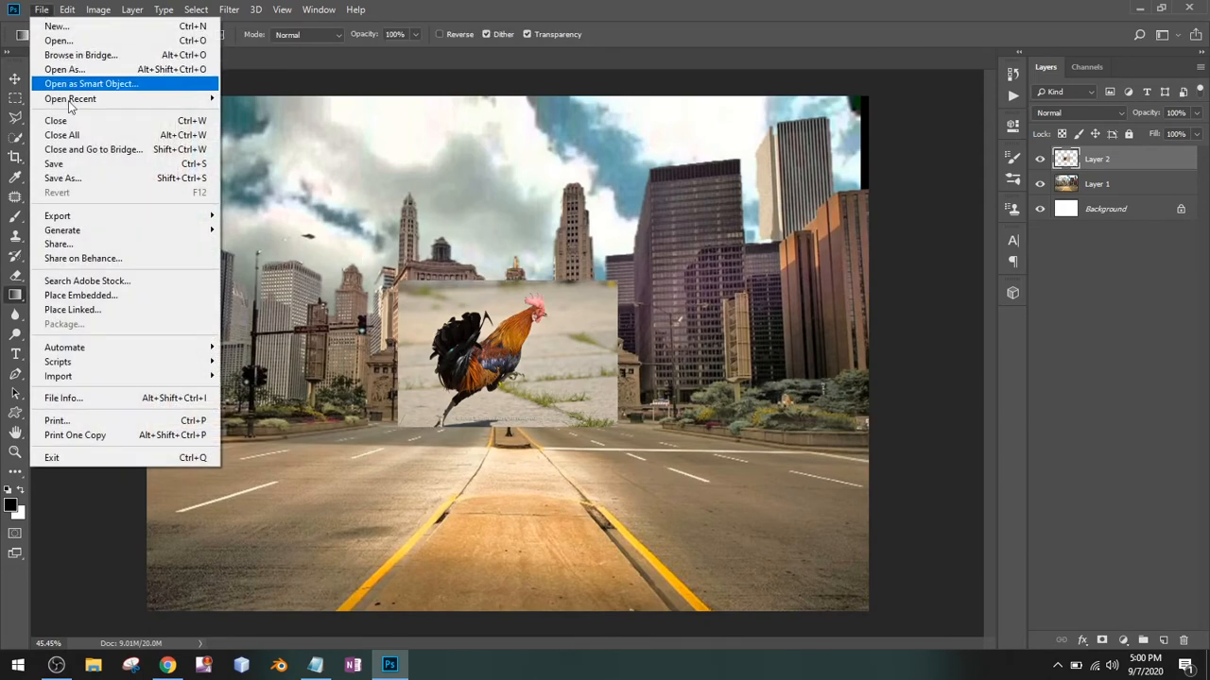
left_click(147, 295)
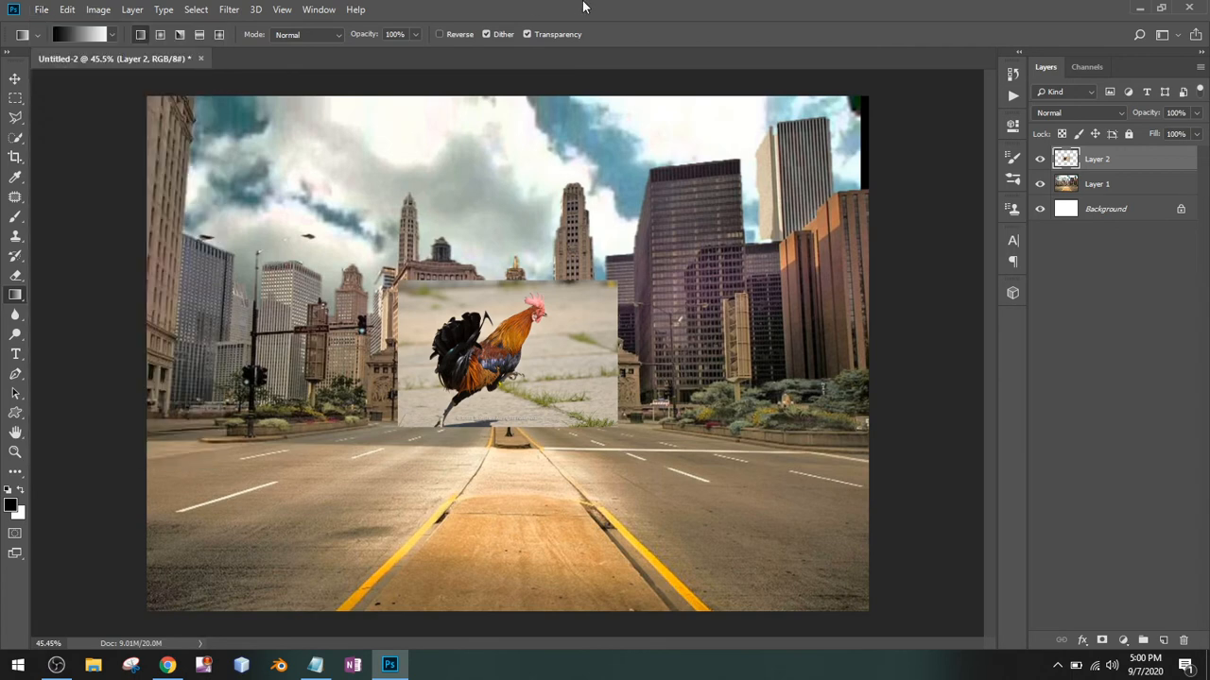
Scale the rooster layer to about 167% and place it over the left half of the street scene.
key("ctrl+t")
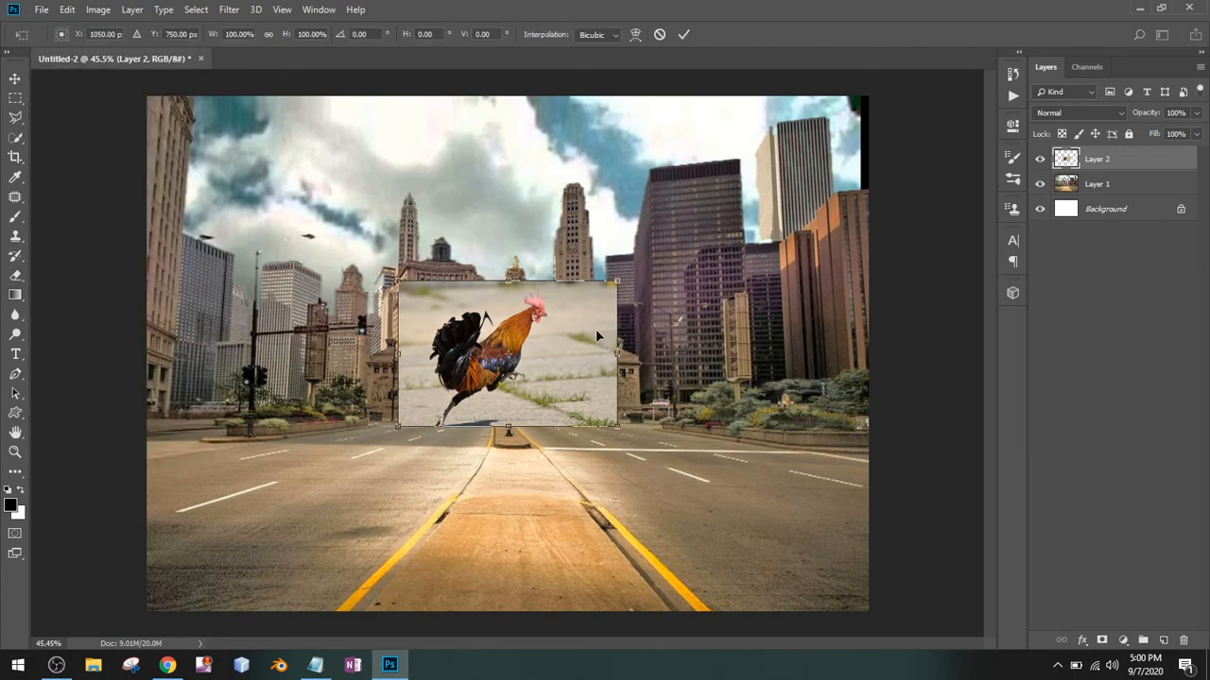
left_click_drag(615, 424, 770, 567)
left_click_drag(687, 503, 490, 454)
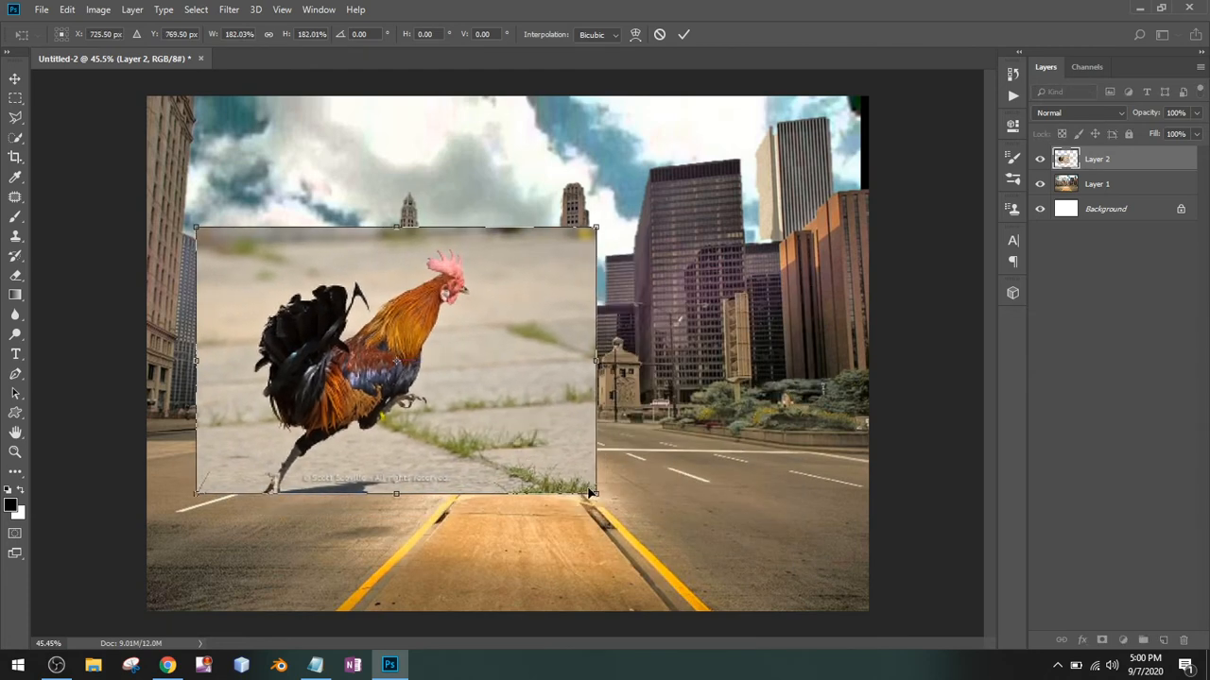
left_click_drag(595, 492, 562, 470)
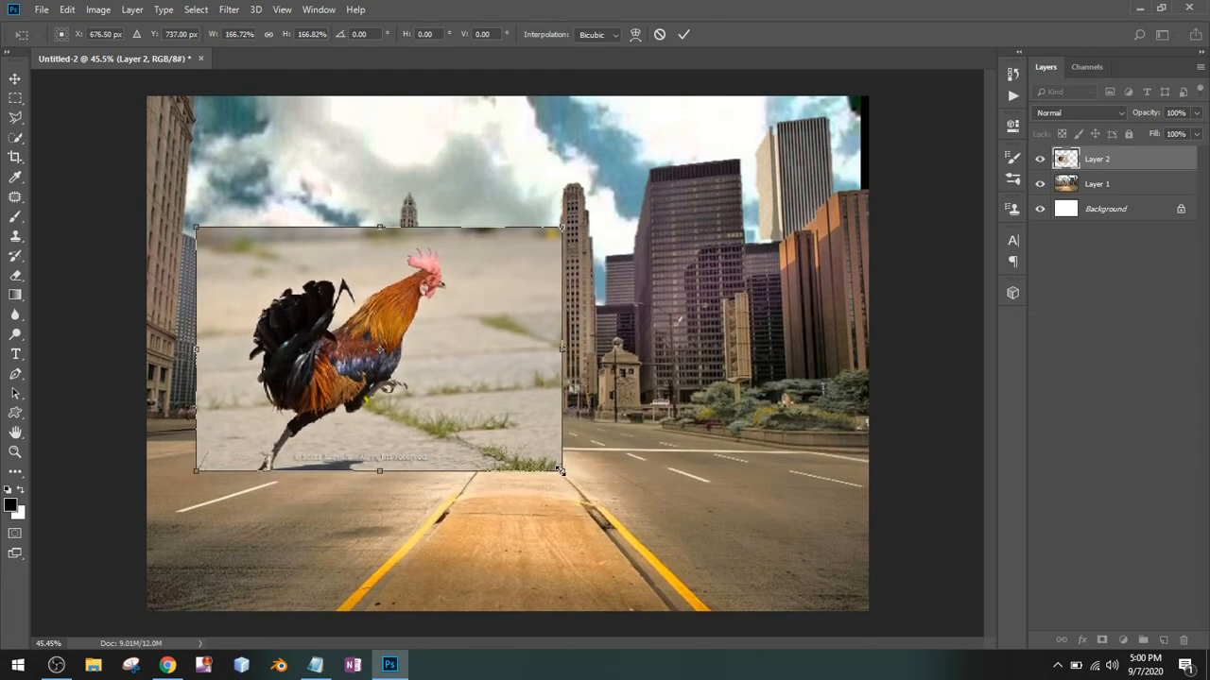
key("Return")
key("g")
Select the running rooster's body, tail and standing leg with the Quick Selection tool.
scroll(416, 356, "up", 8)
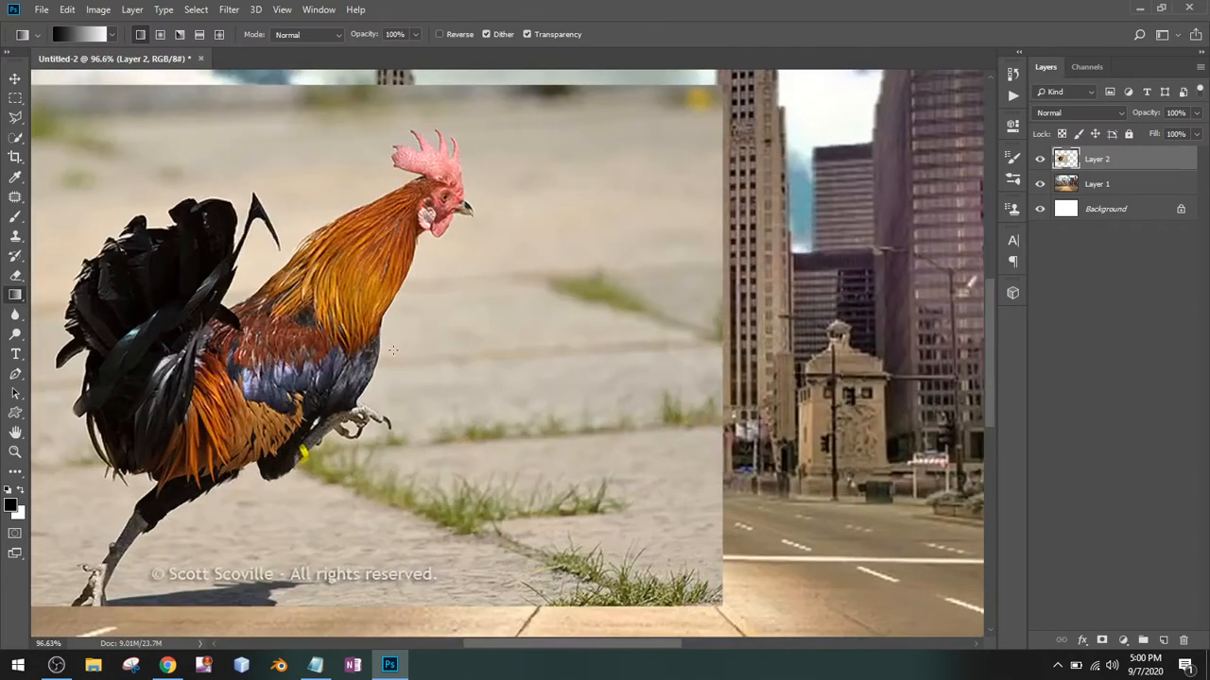
left_click_drag(395, 342, 583, 336)
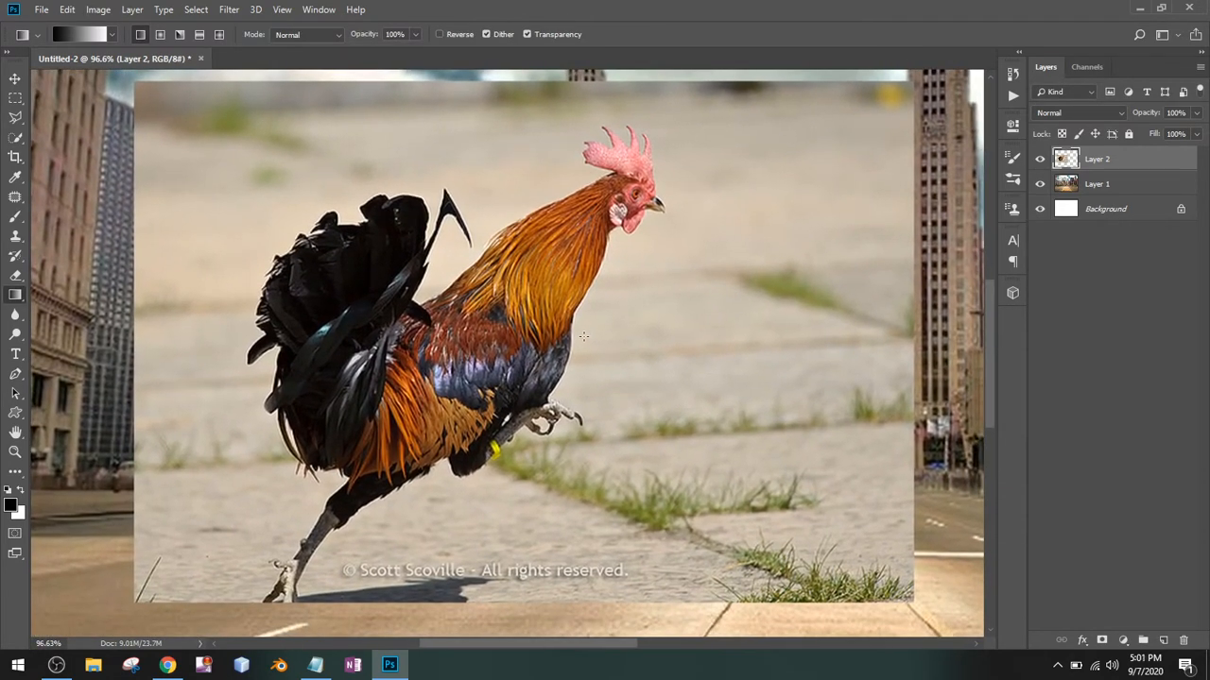
left_click(15, 137)
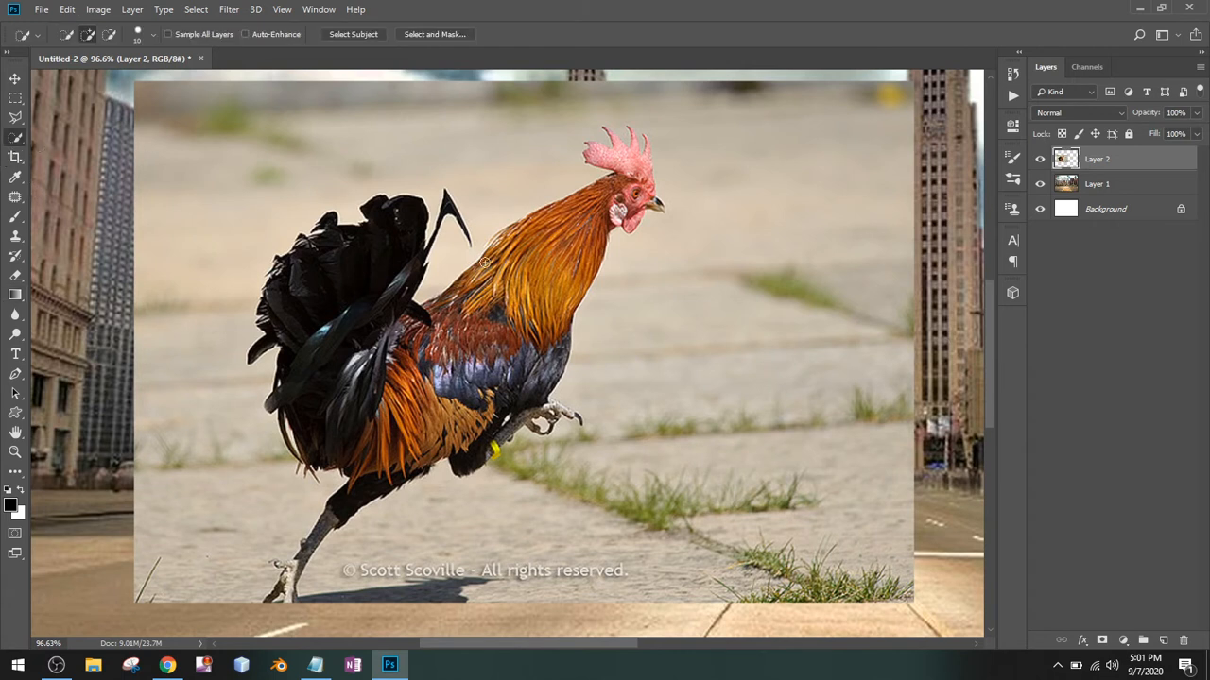
key("bracketright")
key("bracketright")
key("bracketright")
left_click_drag(439, 347, 421, 347)
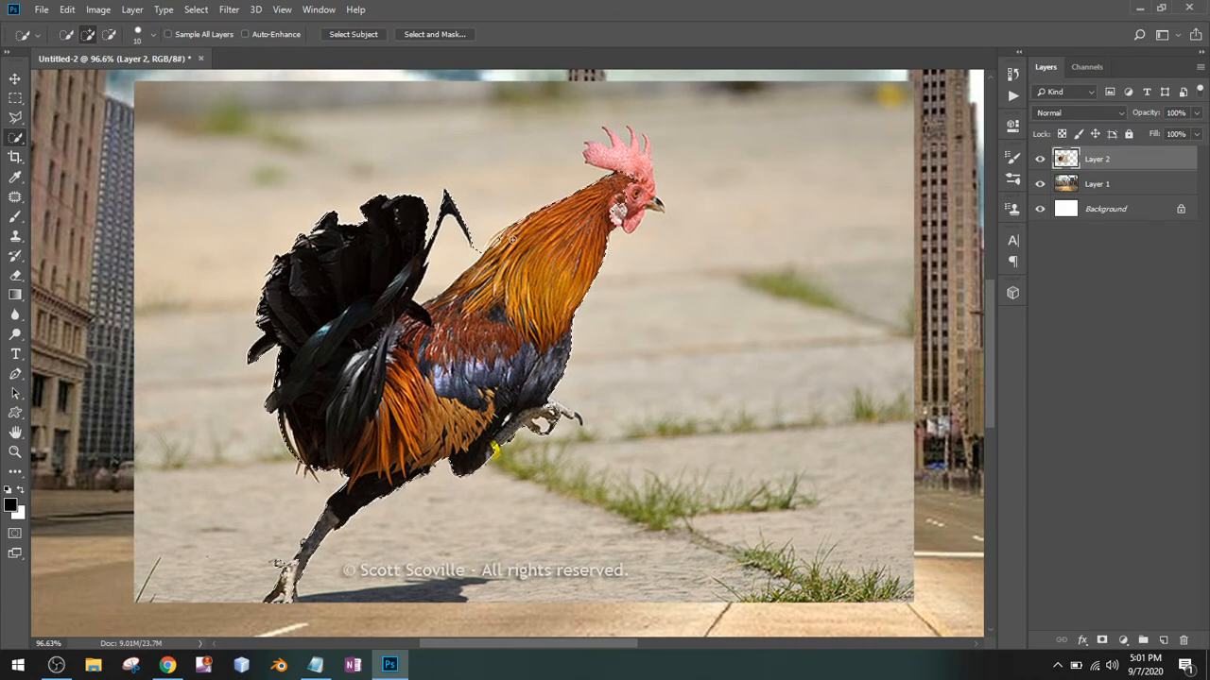
Subtract the background between the hooked tail feather and the neck from the selection, using a brush size of 20.
key("alt")
key("bracketright")
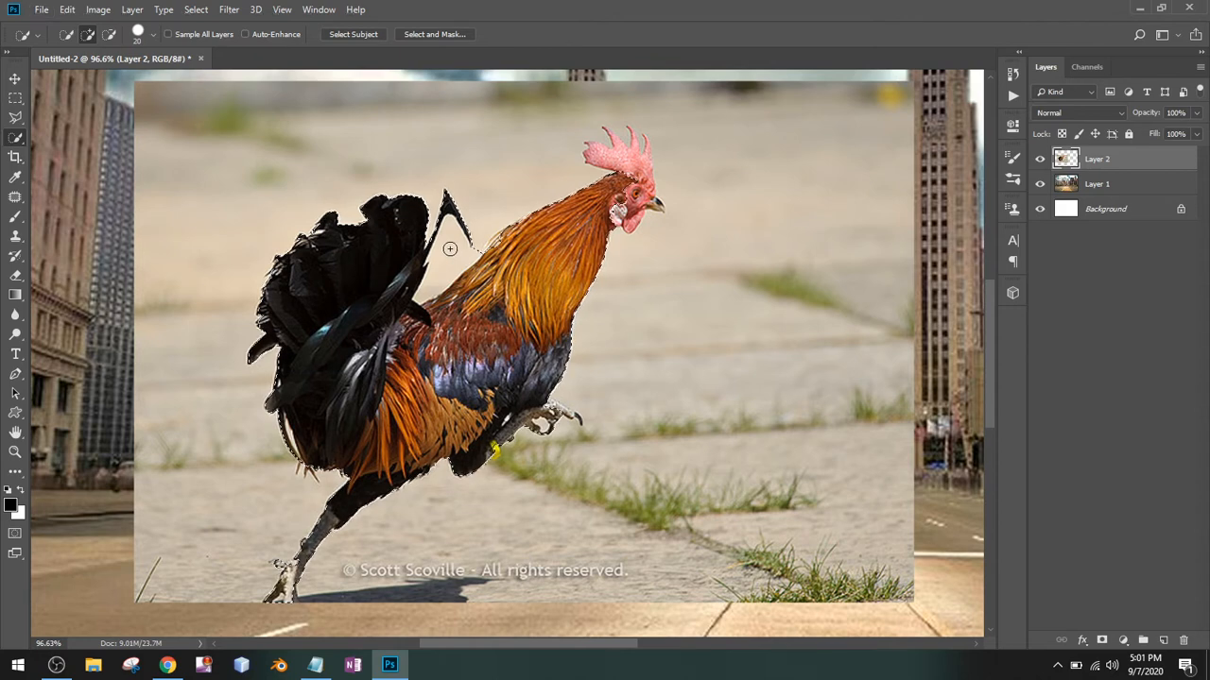
key("alt")
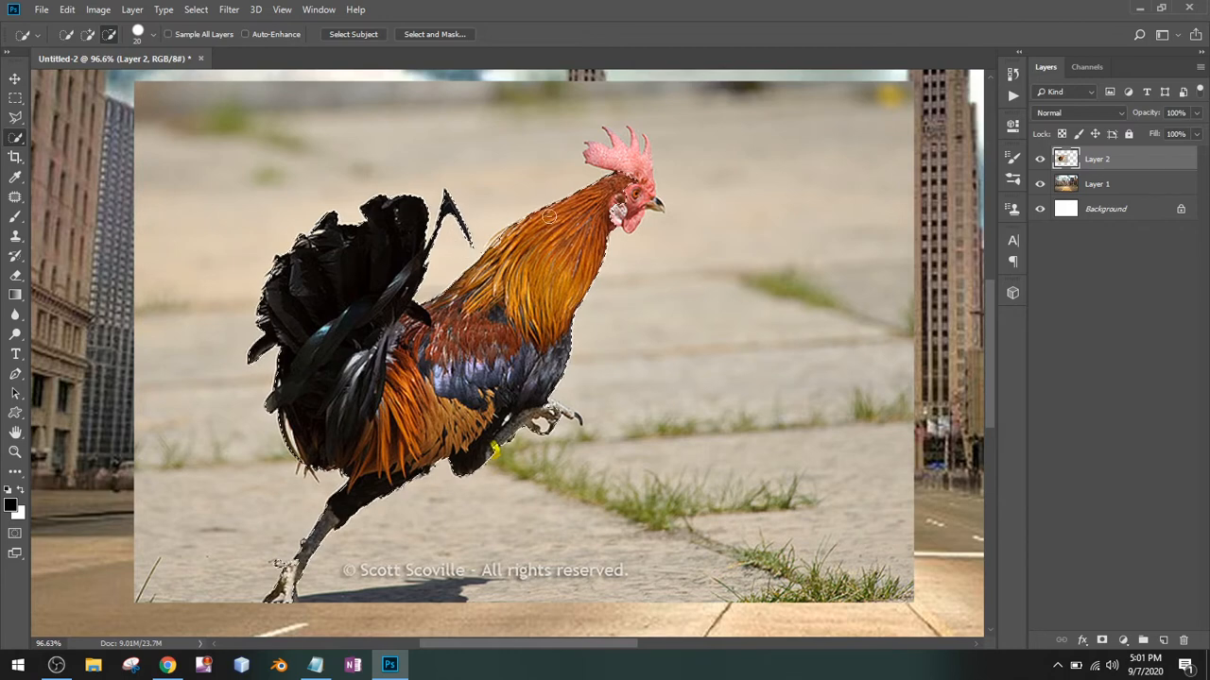
Add the rooster's face, comb tips and beak to the selection, reducing the brush size to 5 for the fine parts.
left_click(627, 154)
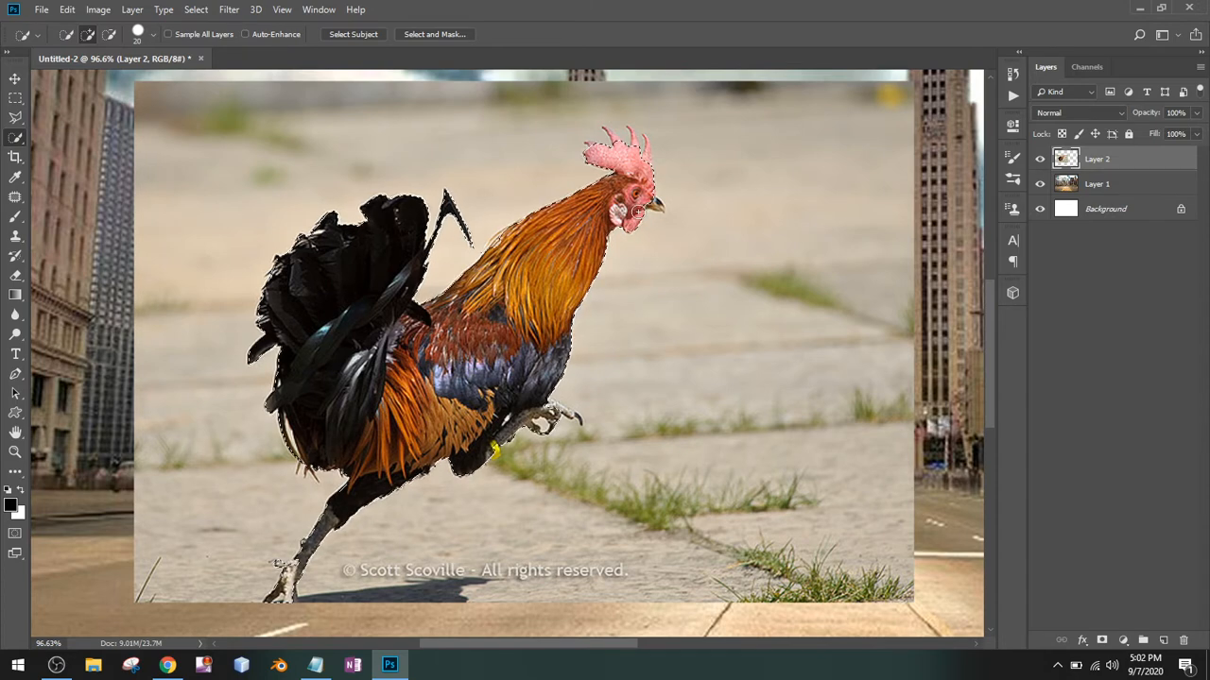
key("bracketleft")
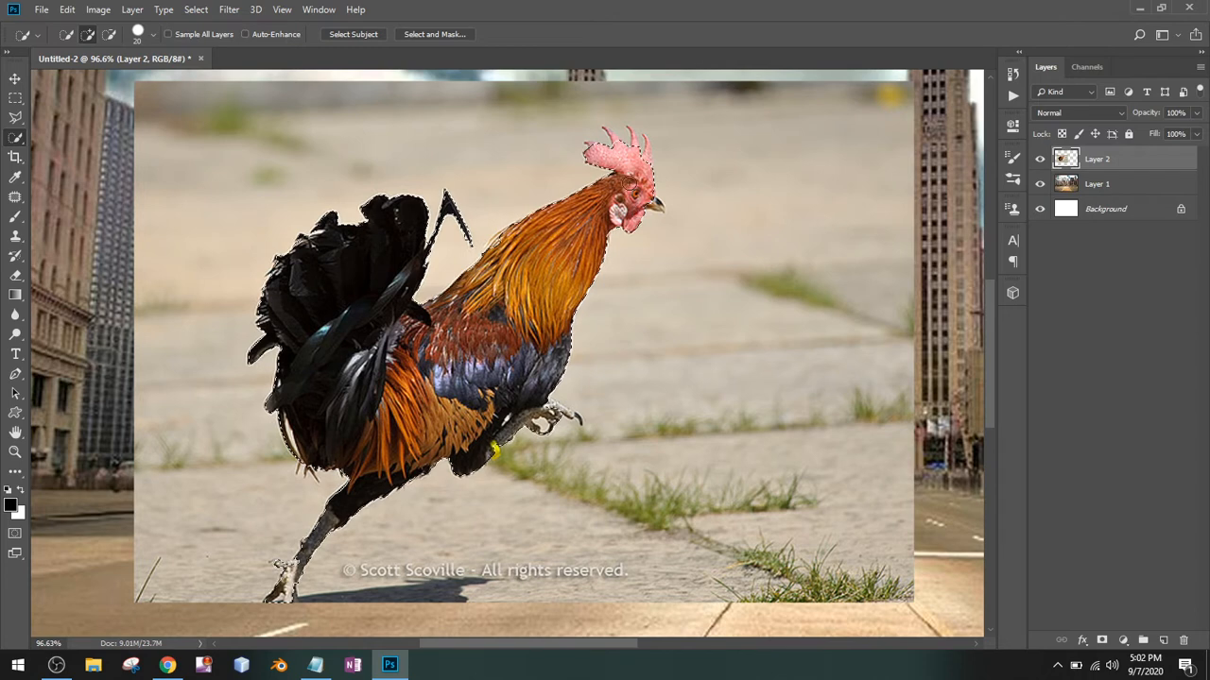
key("bracketleft")
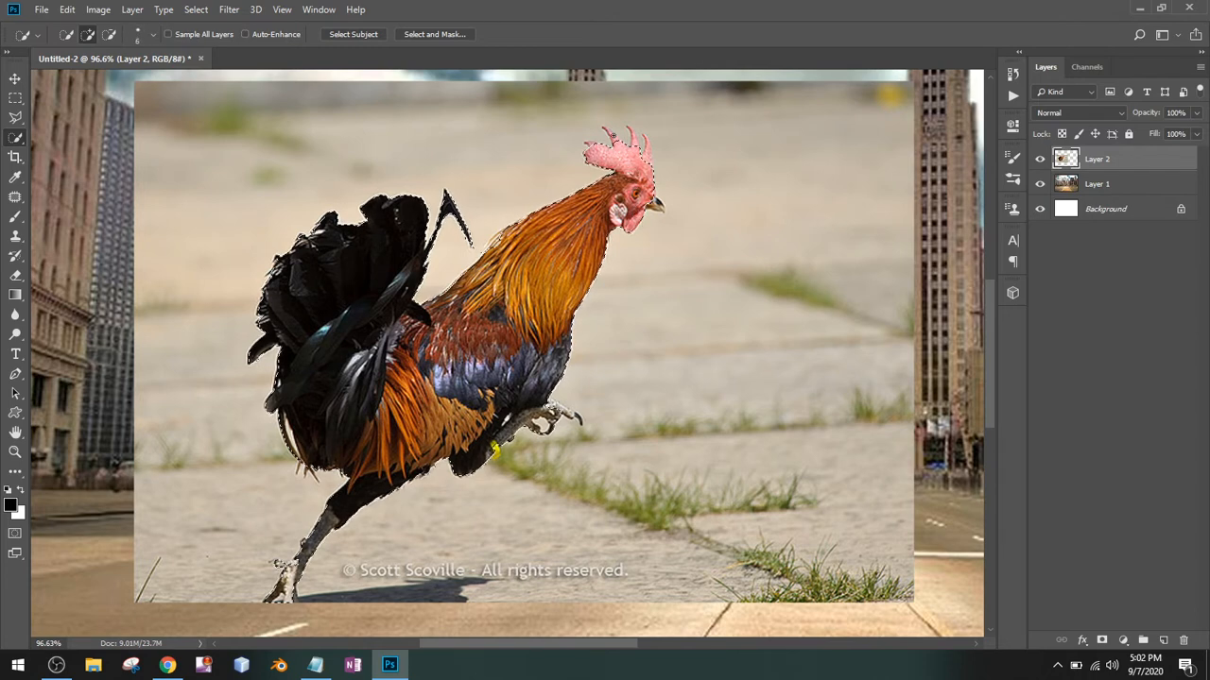
left_click(614, 136)
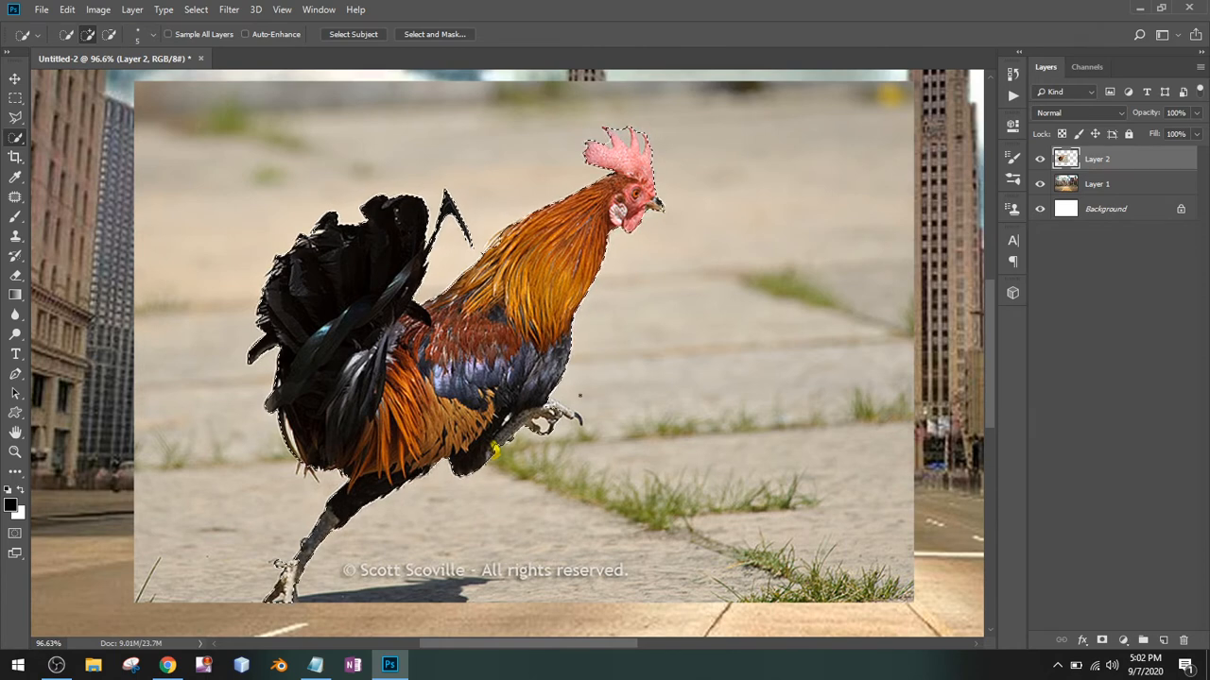
key("l")
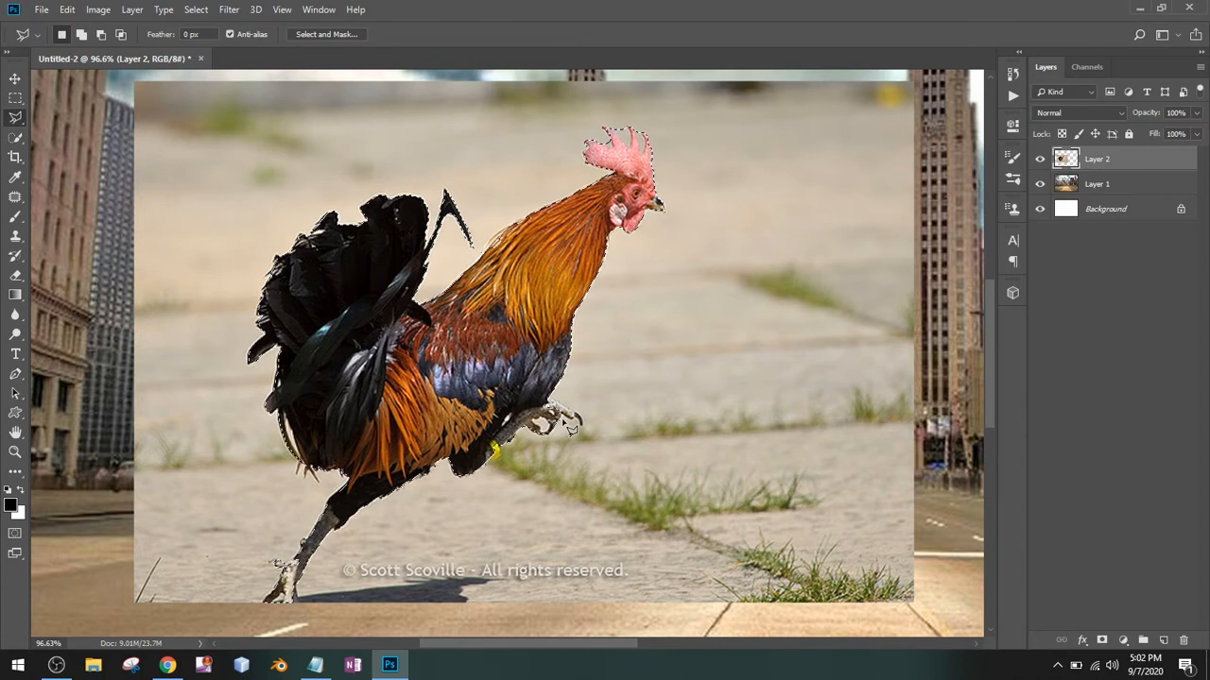
key("shift+l")
key("shift+l")
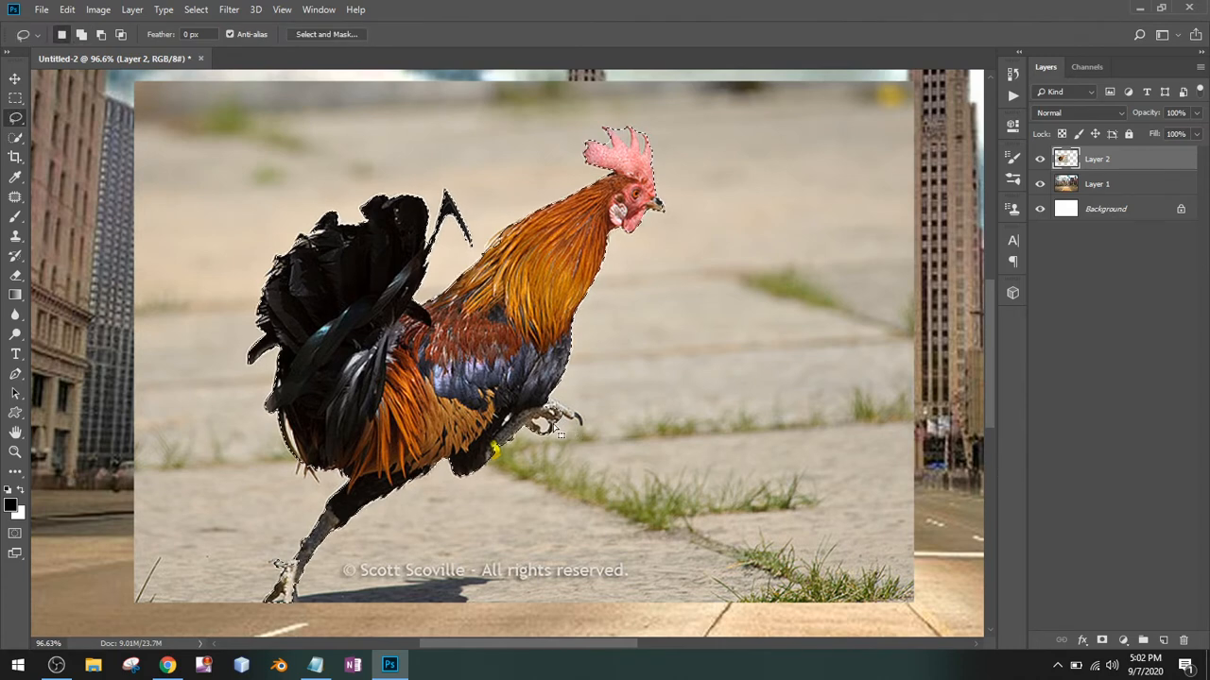
key("w")
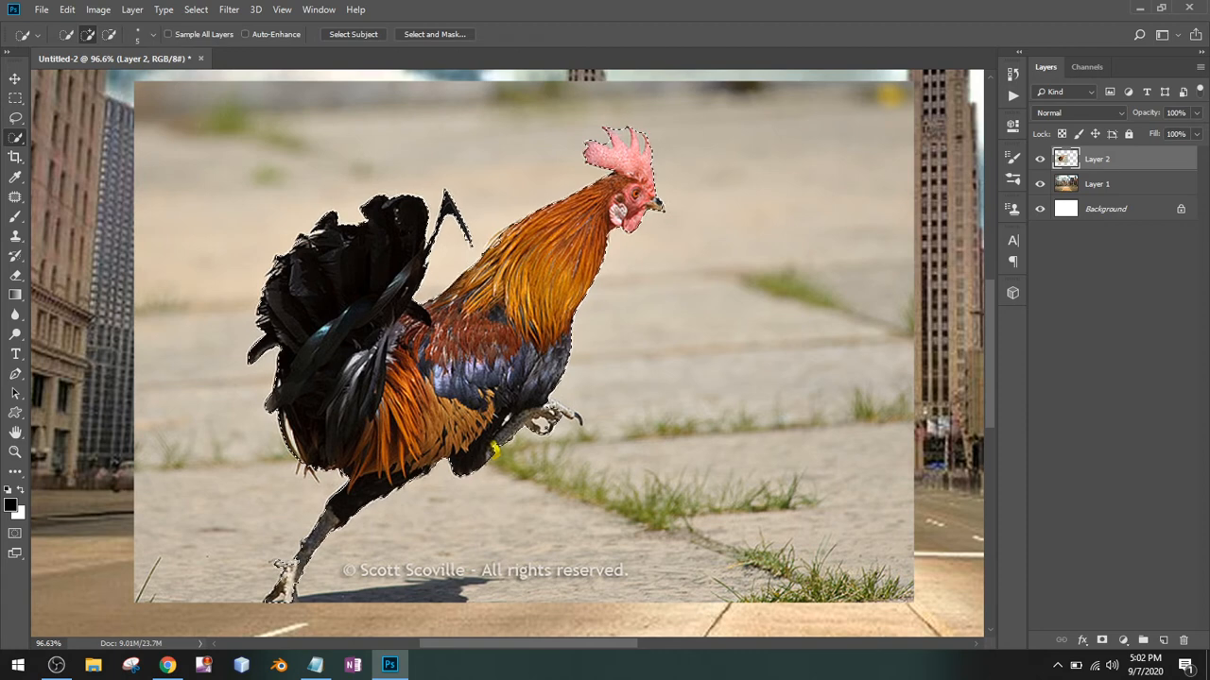
Add the raised foot's claws to the selection and subtract the background gaps between the toes and beside the leg.
scroll(539, 393, "up", 5)
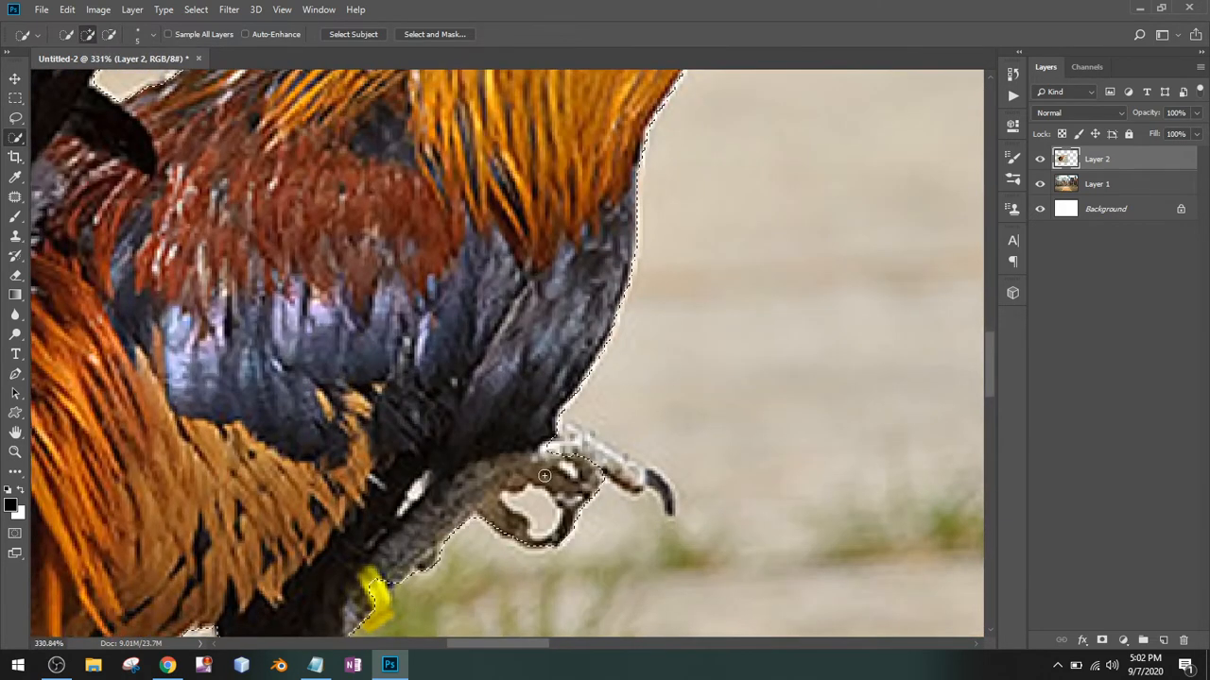
key("alt")
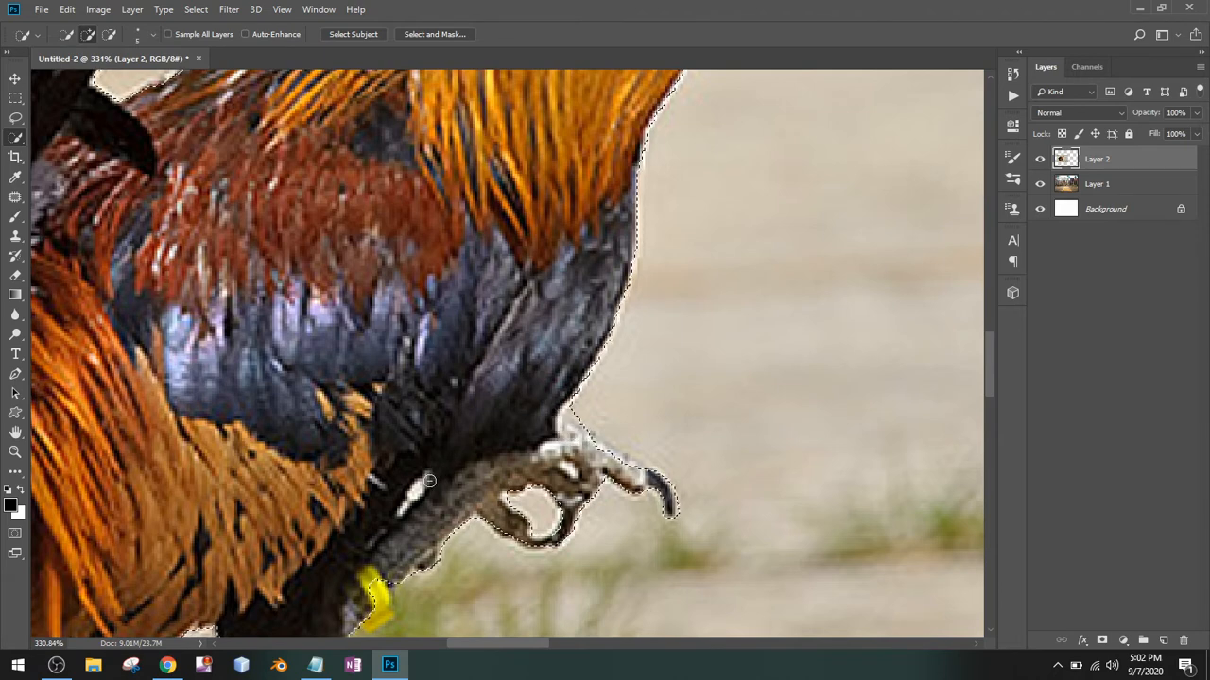
key("alt")
key("alt")
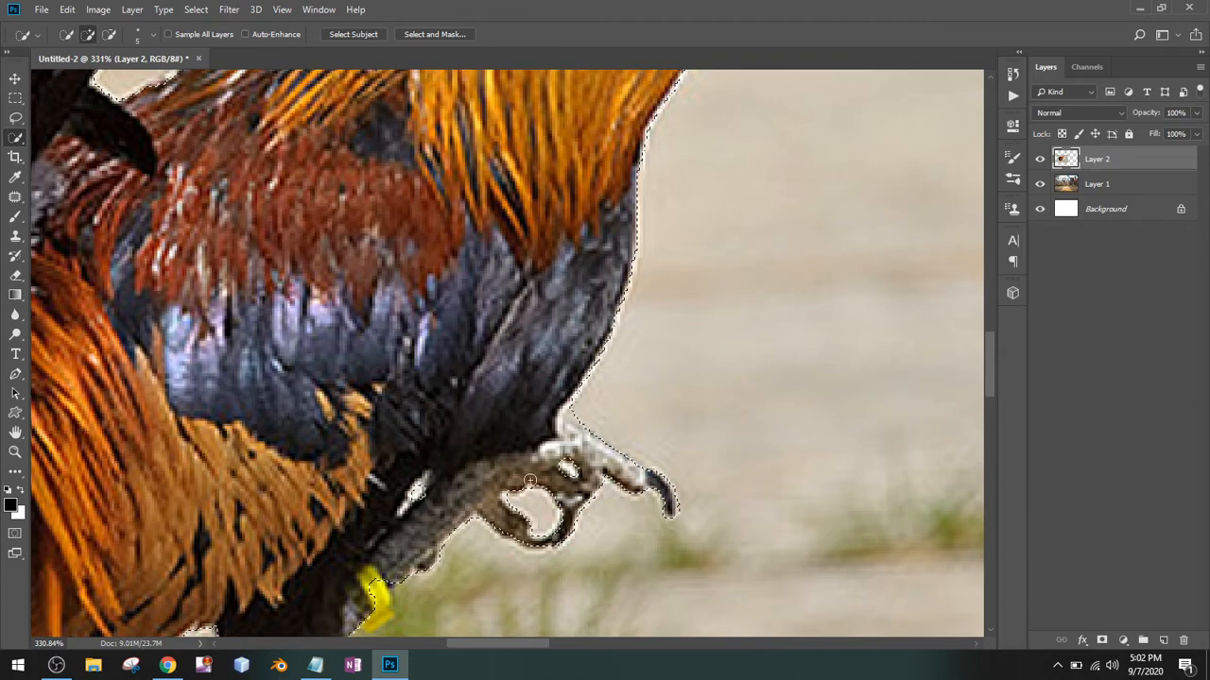
Subtract the pale background gap between the lower rear tail feathers from the rooster selection.
scroll(481, 489, "down", 2)
scroll(436, 501, "down", 1)
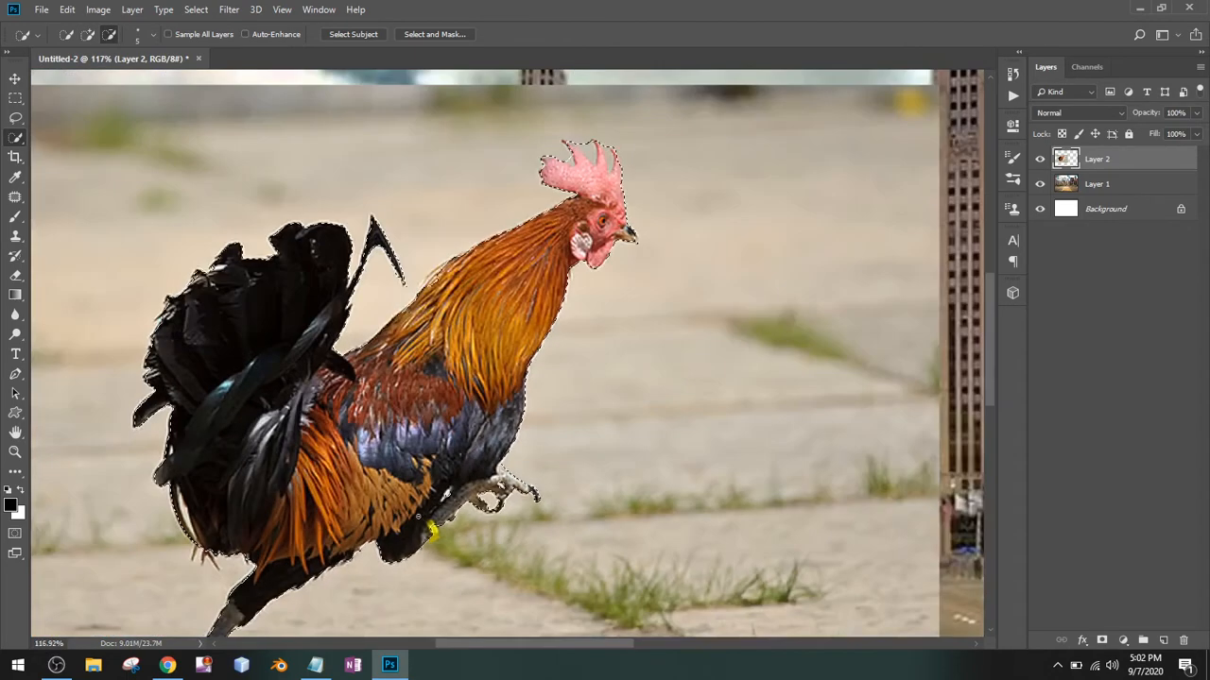
left_click_drag(338, 542, 426, 416)
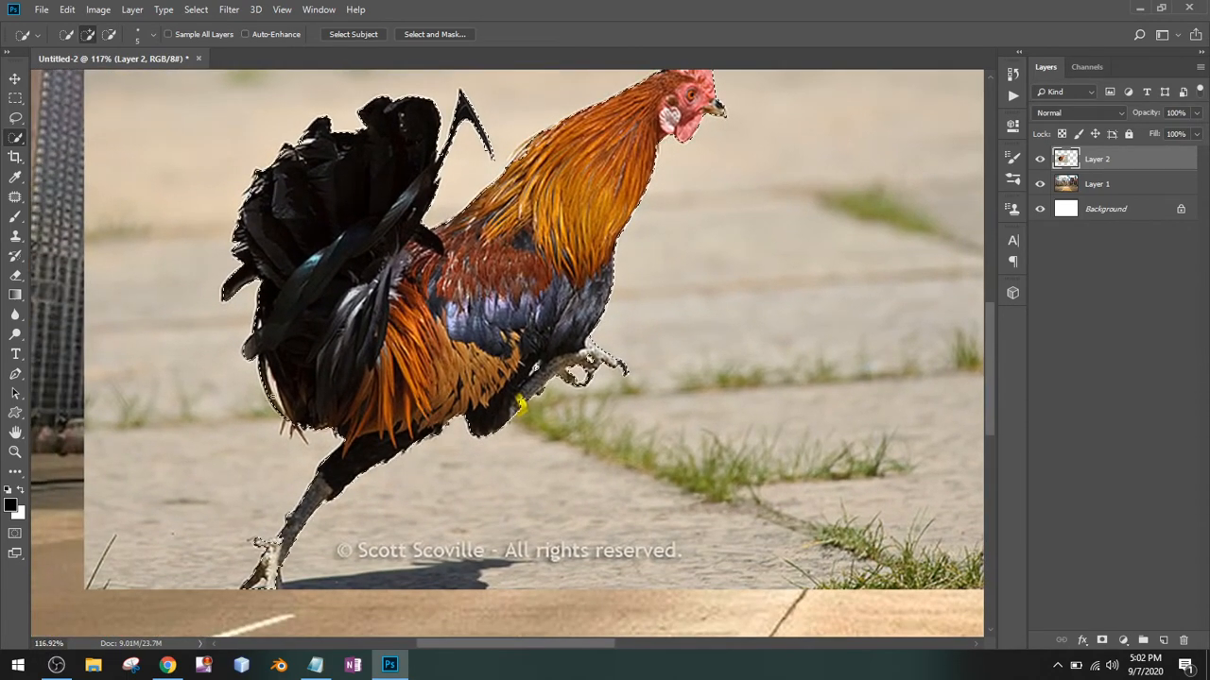
scroll(246, 283, "up", 5)
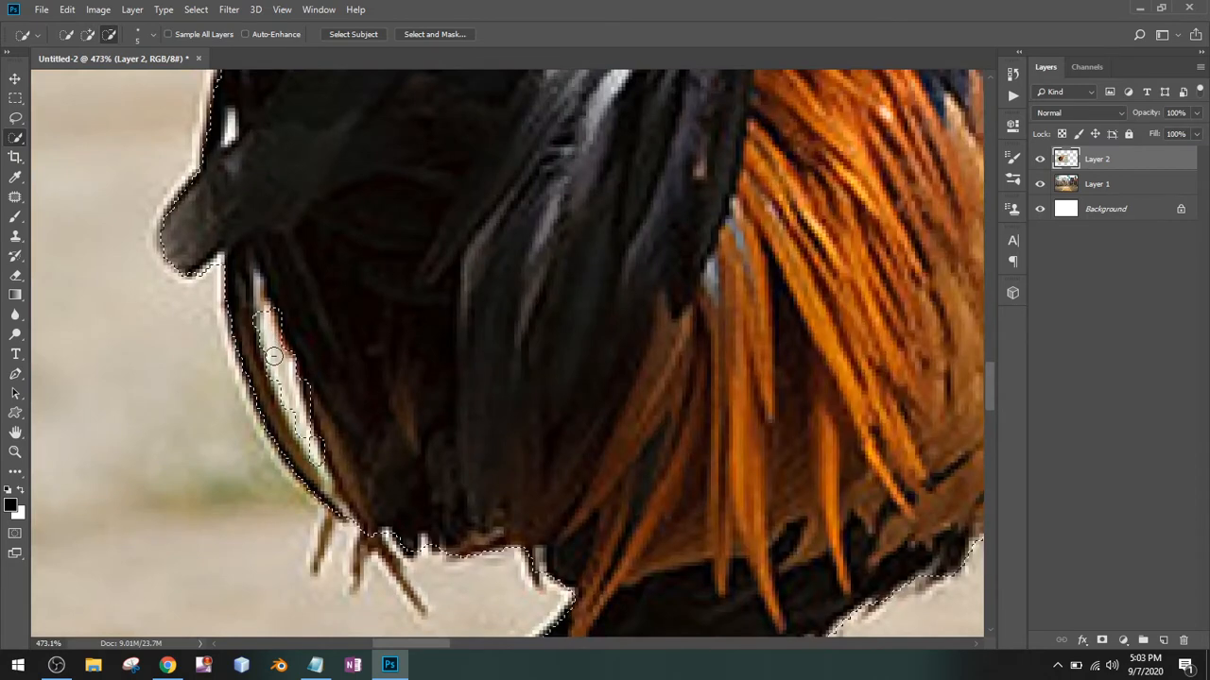
scroll(389, 253, "down", 3)
scroll(397, 270, "down", 2)
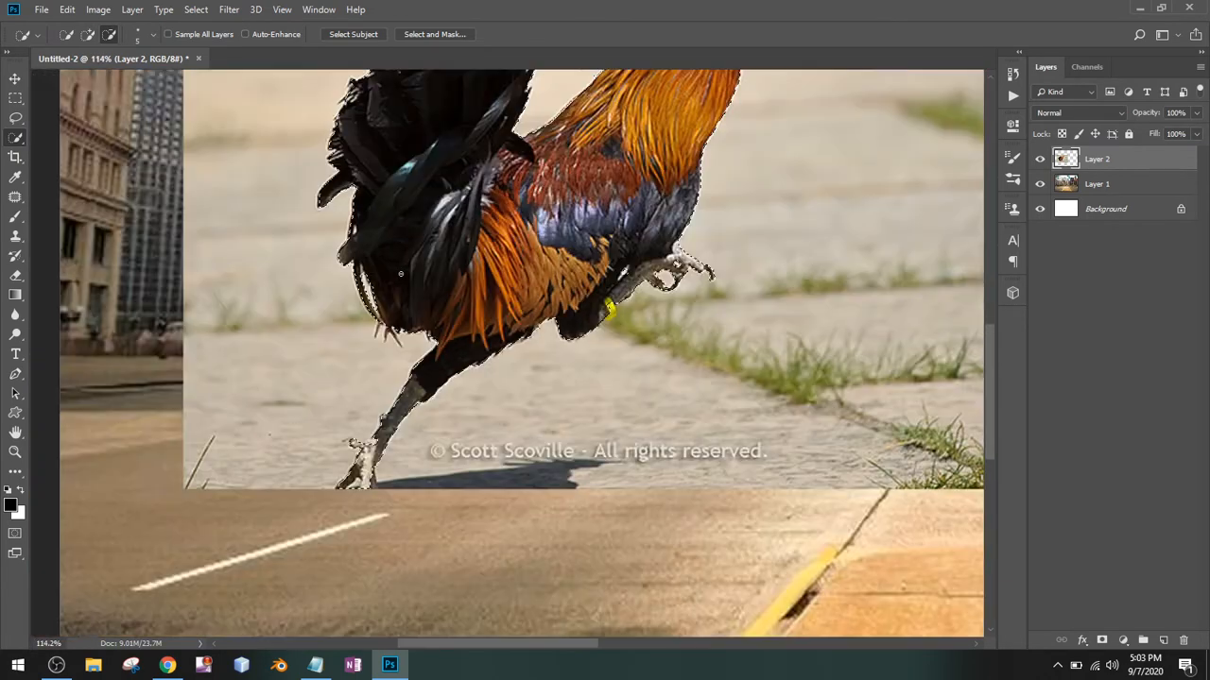
Refine the selection edge along the back of the rooster's neck to follow the orange feathers.
scroll(397, 270, "down", 2)
scroll(567, 158, "up", 2)
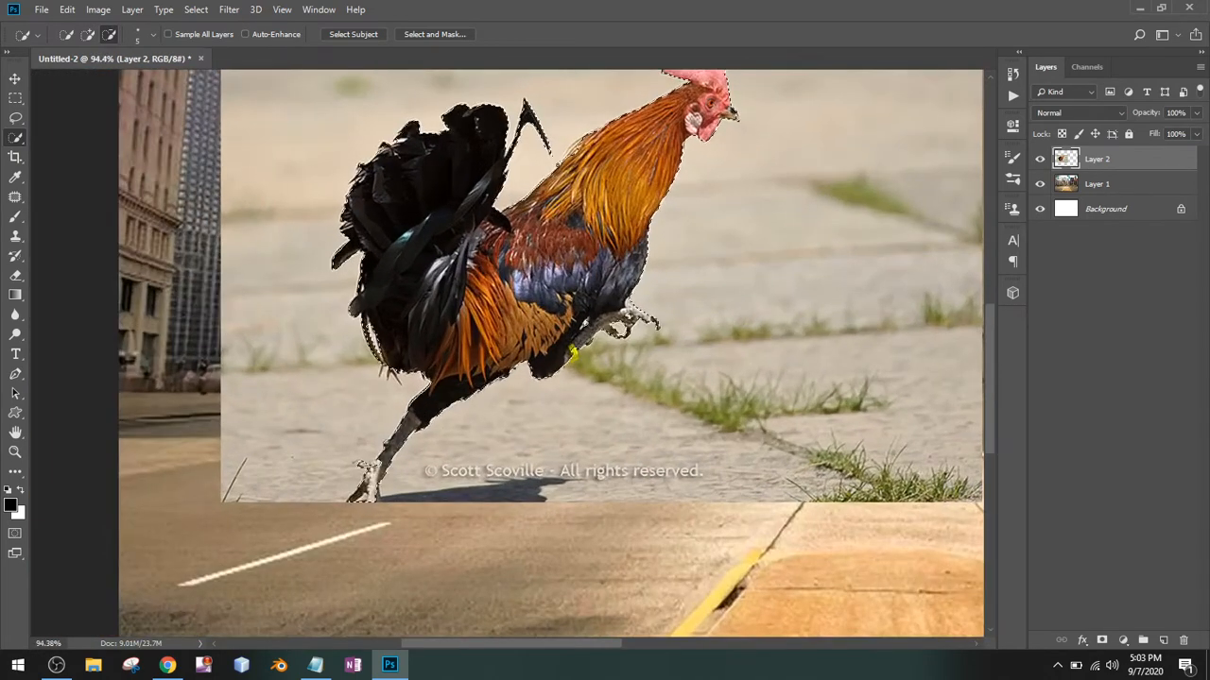
scroll(567, 158, "up", 2)
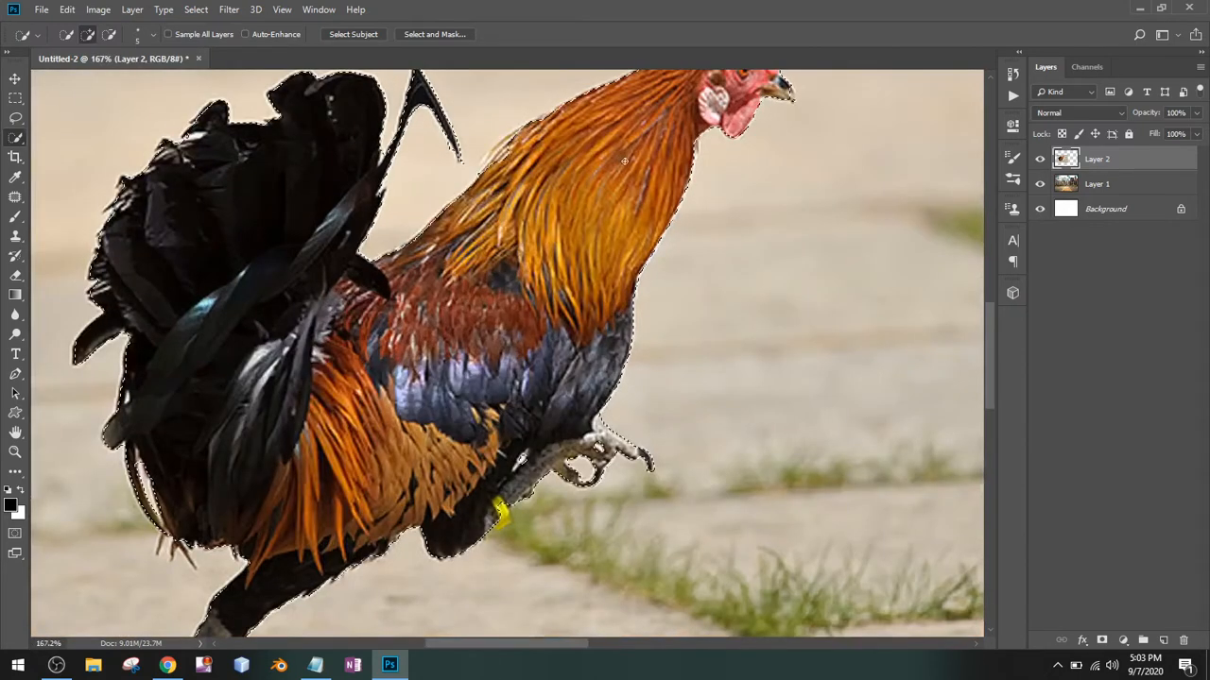
left_click_drag(567, 157, 583, 460)
key("alt")
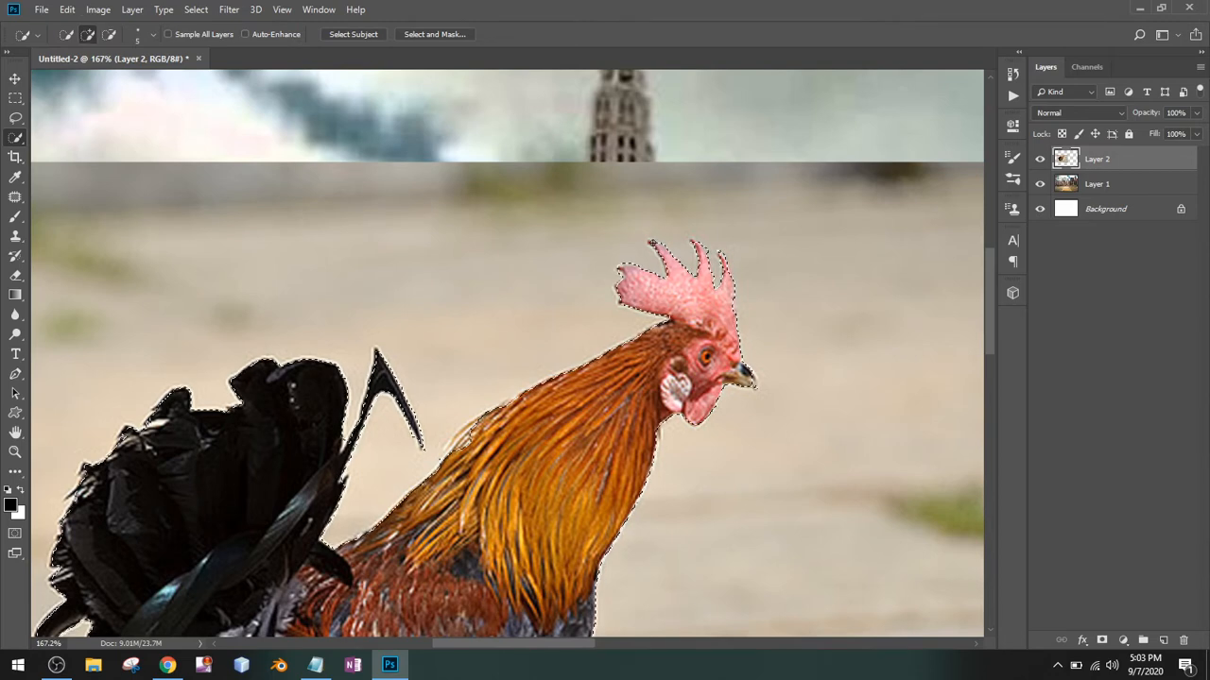
key("alt")
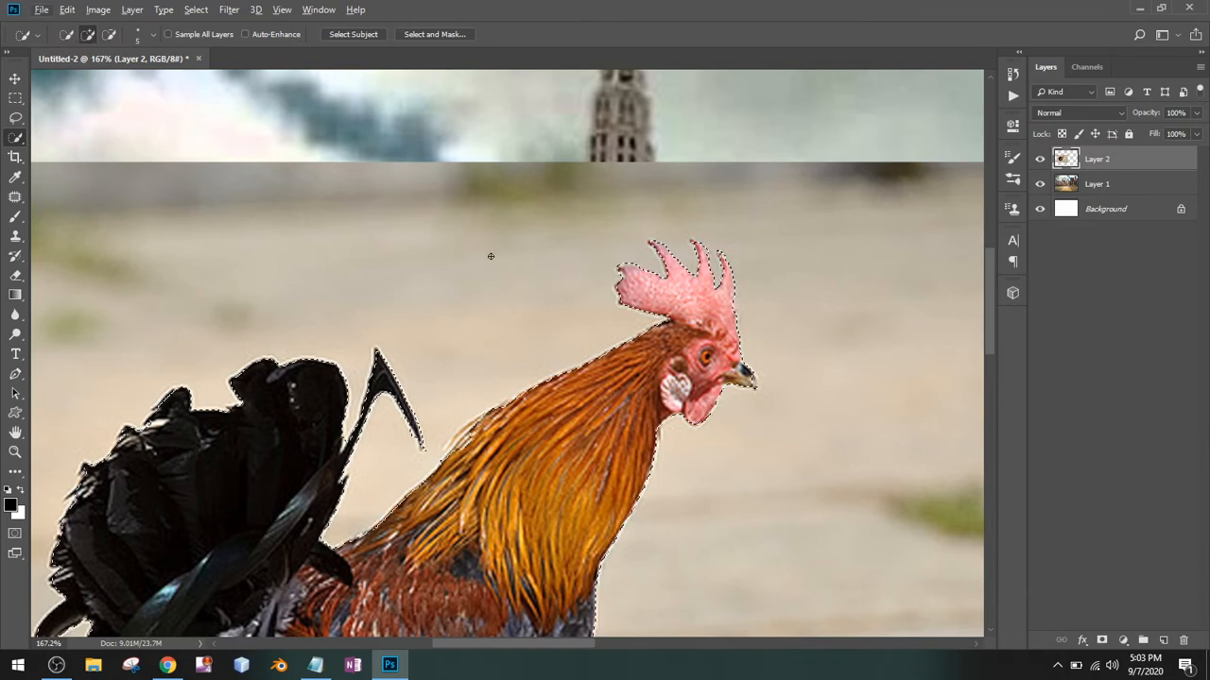
Open the rooster selection in Select and Mask and set the red overlay's opacity to 66%.
scroll(491, 255, "down", 3)
left_click_drag(497, 372, 538, 216)
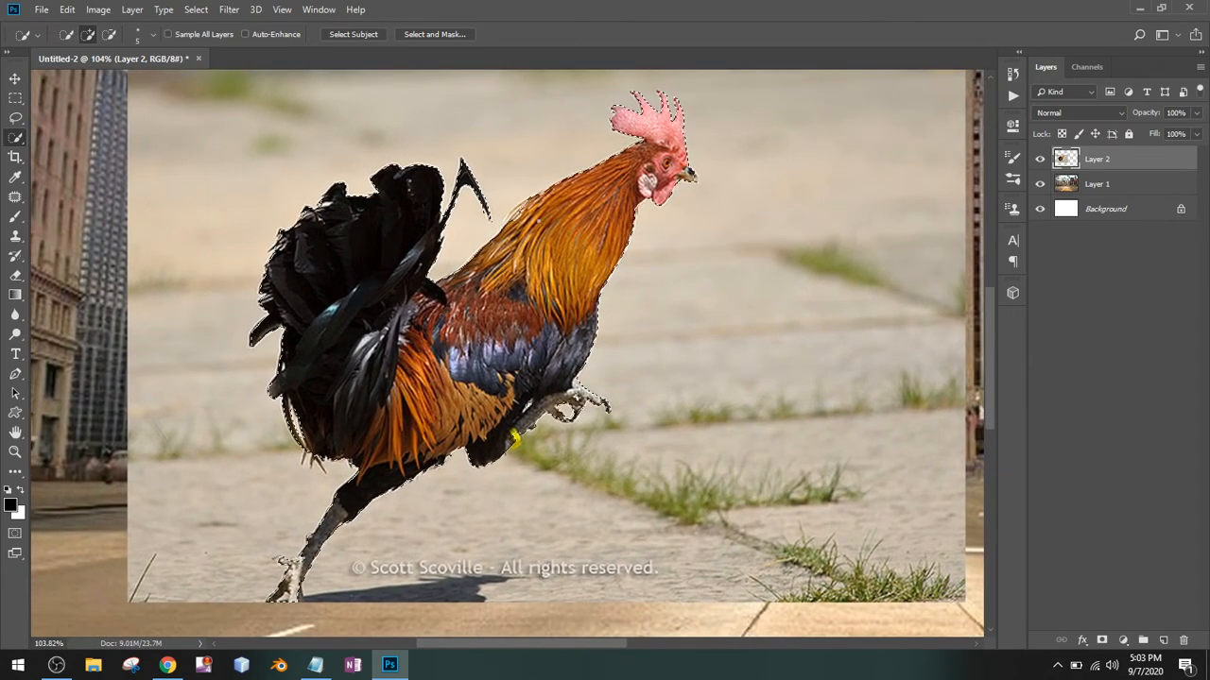
left_click(436, 34)
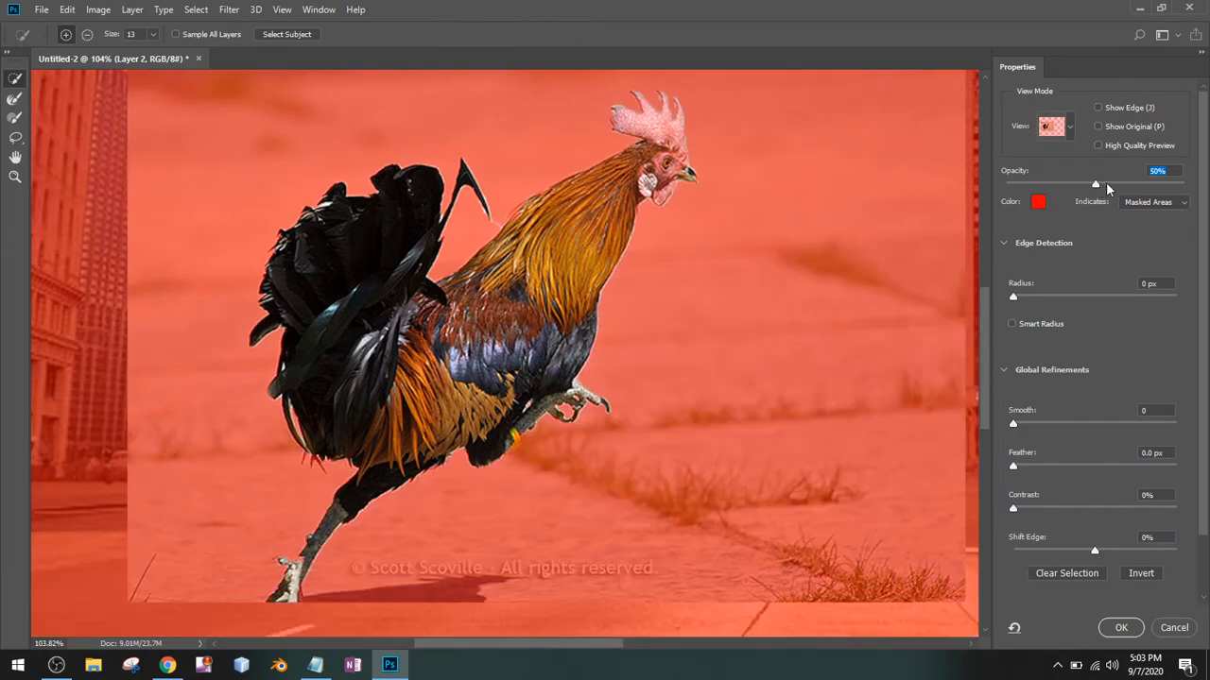
left_click_drag(1107, 185, 1125, 185)
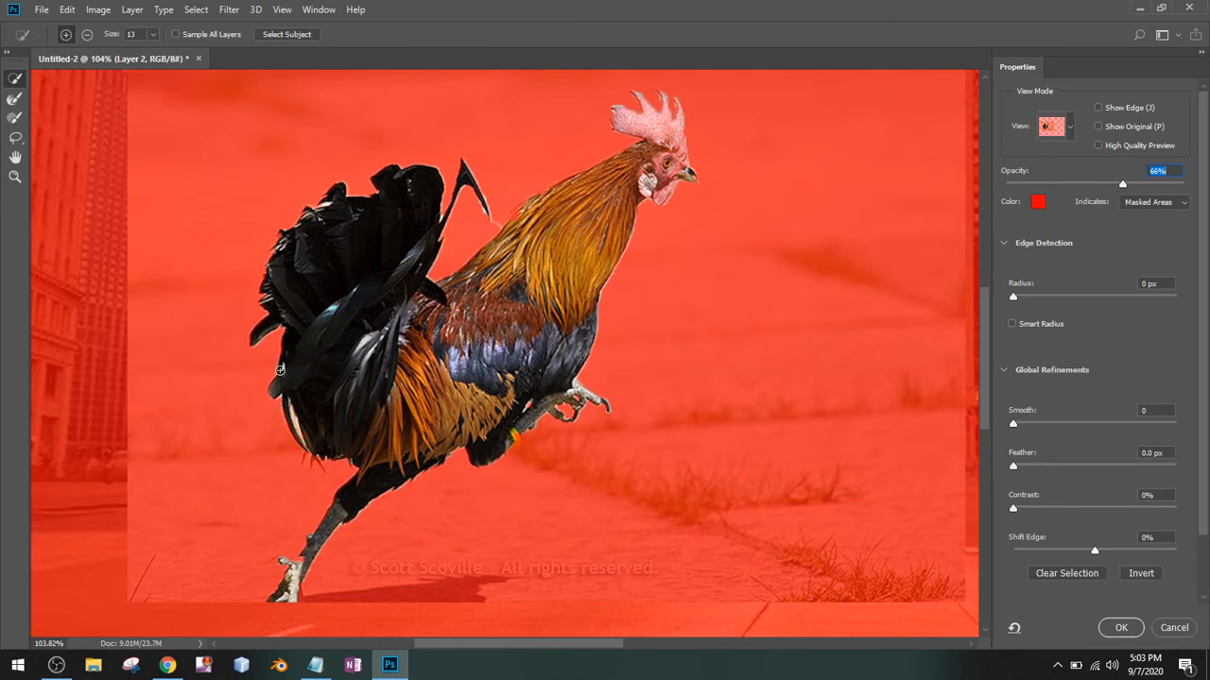
Paint the rooster's tail and feather edges with the Refine Edge Brush and apply the refined selection.
left_click(15, 98)
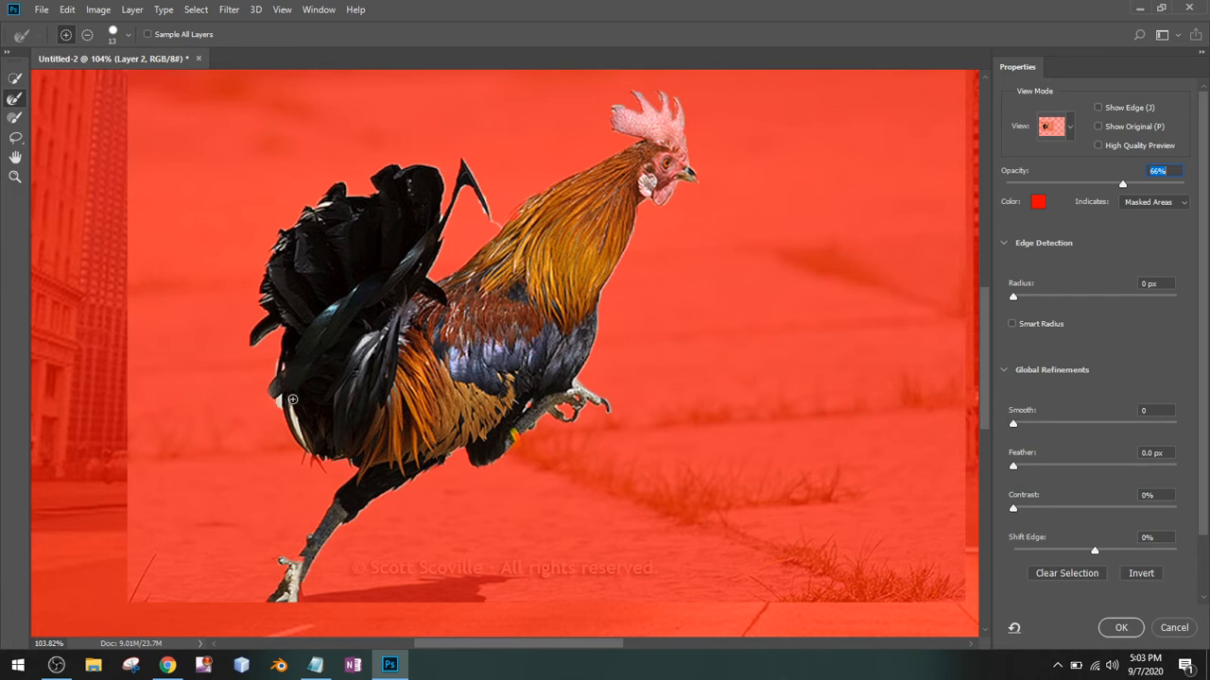
mouse_move(304, 440)
left_mouse_down()
mouse_move(282, 404)
mouse_move(289, 436)
mouse_move(288, 373)
left_mouse_up()
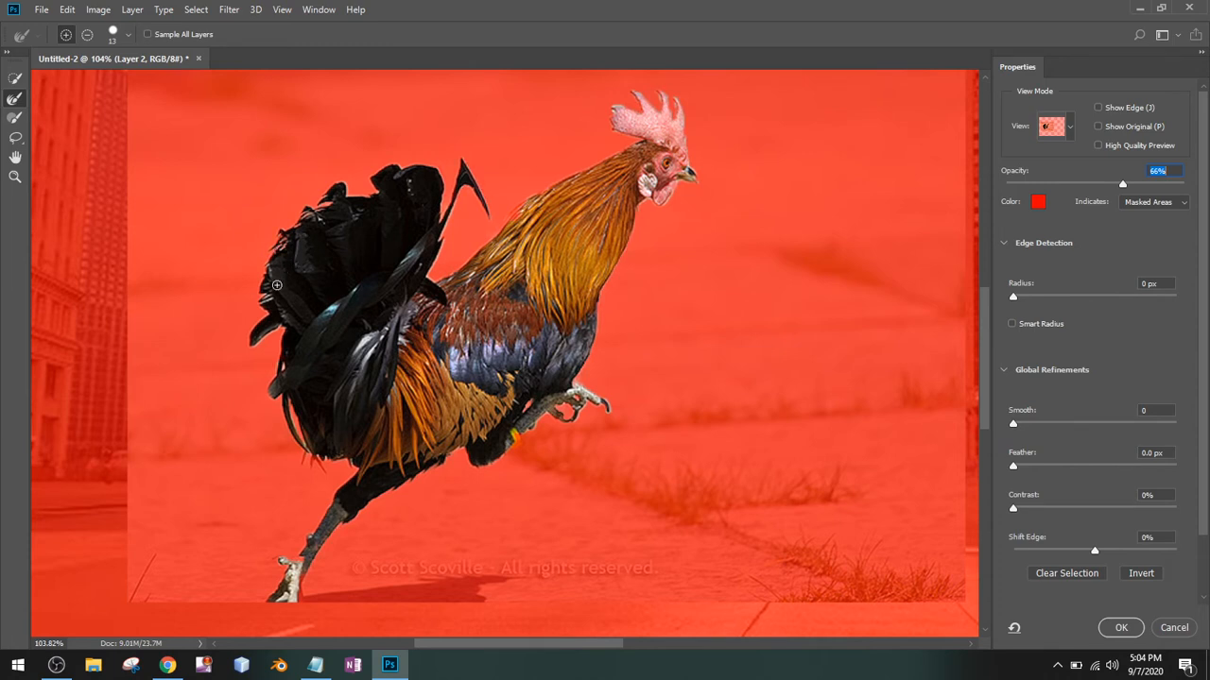
key("bracketright")
key("bracketright")
key("bracketright")
key("alt")
key("alt")
left_click(1108, 625)
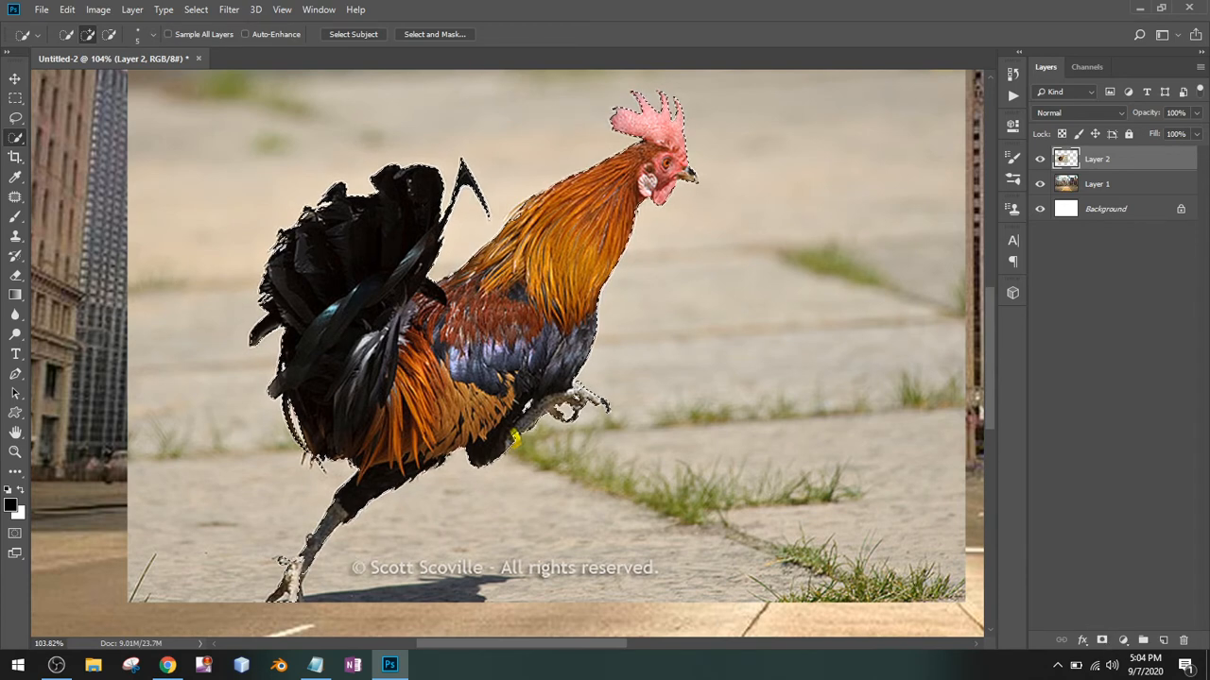
Add a layer mask to the rooster layer from the selection, hiding the pavement background.
left_click(1102, 641)
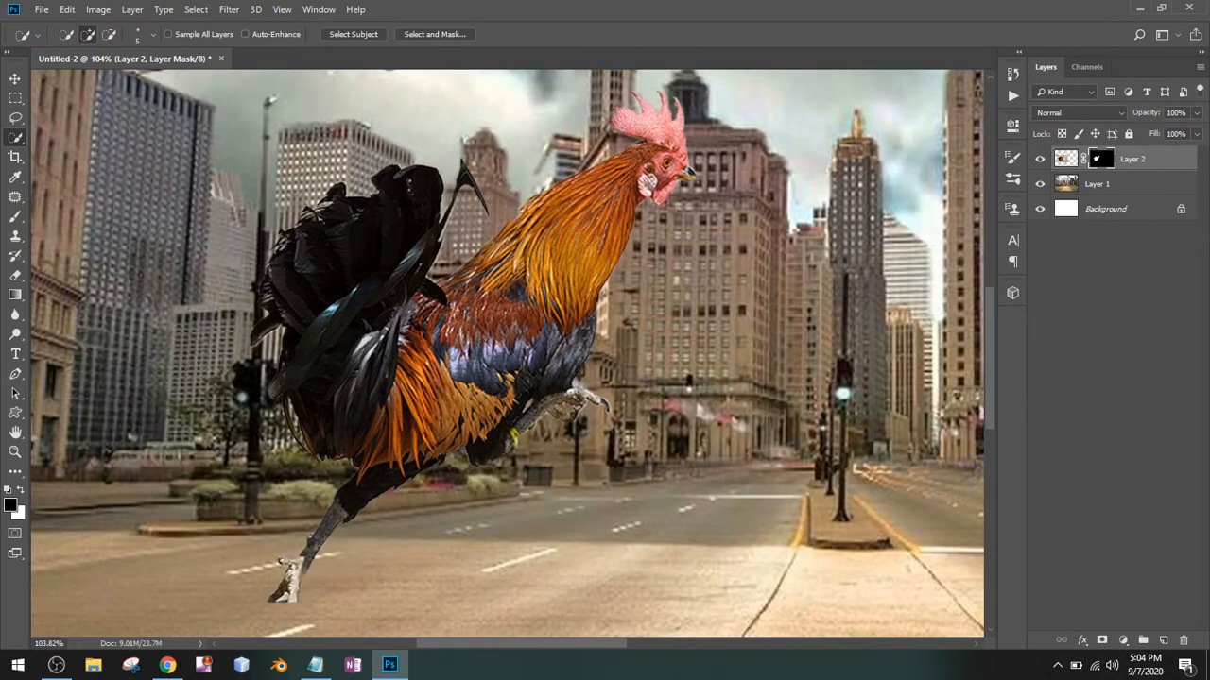
scroll(543, 362, "down", 3)
scroll(545, 362, "down", 2)
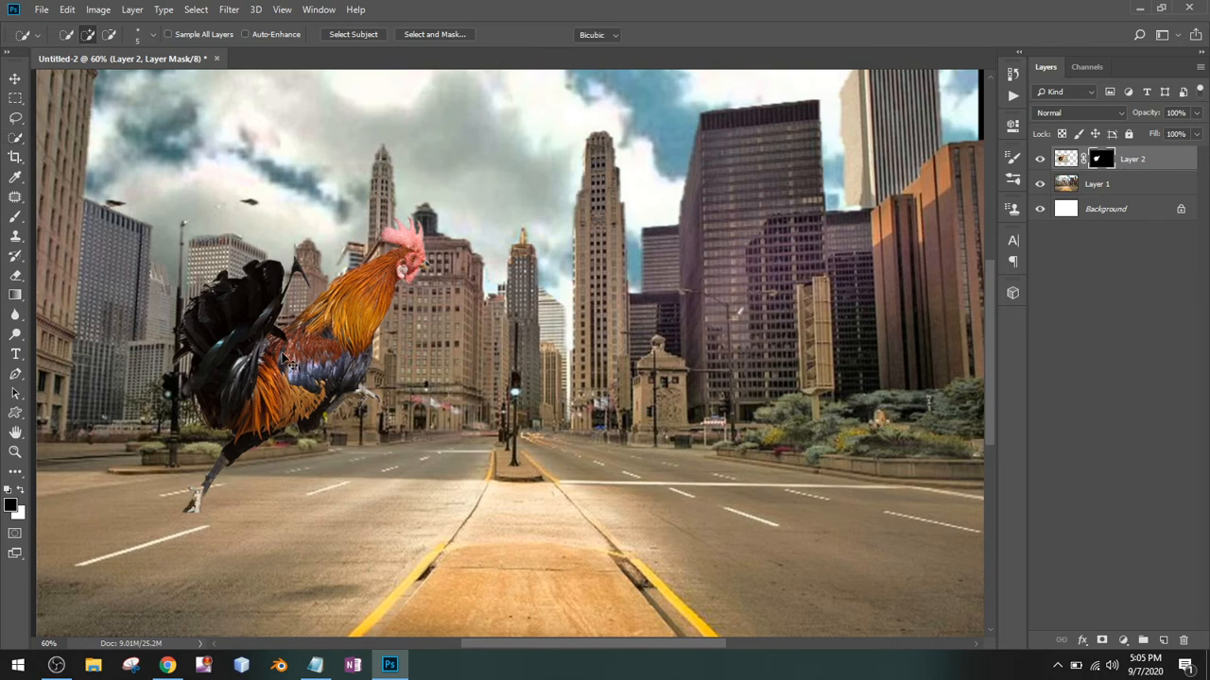
Scale the masked rooster layer to about 87% and place it on the road just left of the median strip.
key("ctrl+t")
left_click_drag(378, 249, 501, 240)
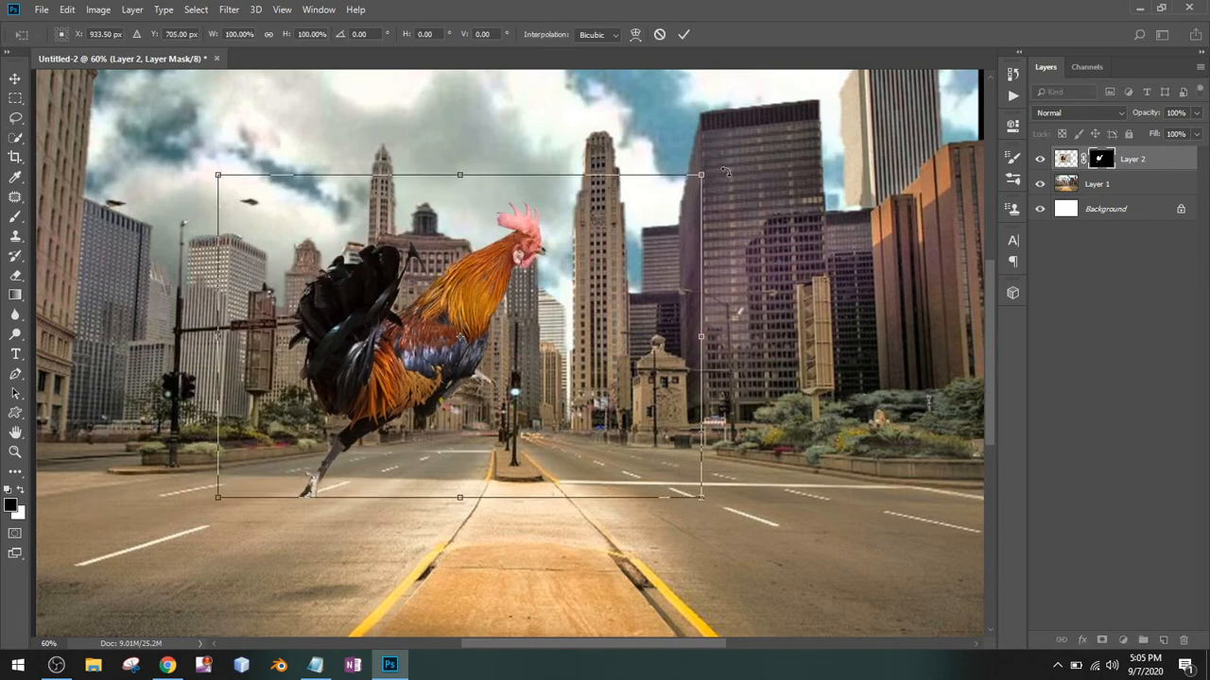
left_click_drag(707, 177, 640, 216)
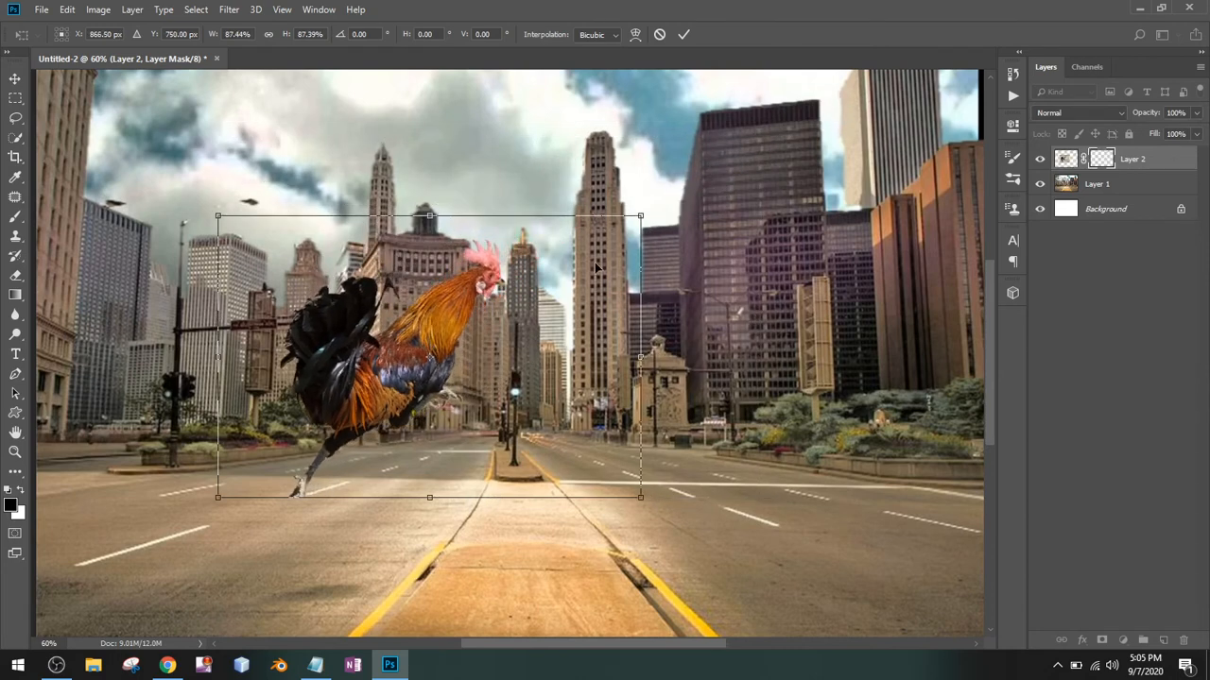
left_click_drag(592, 263, 568, 264)
key("Return")
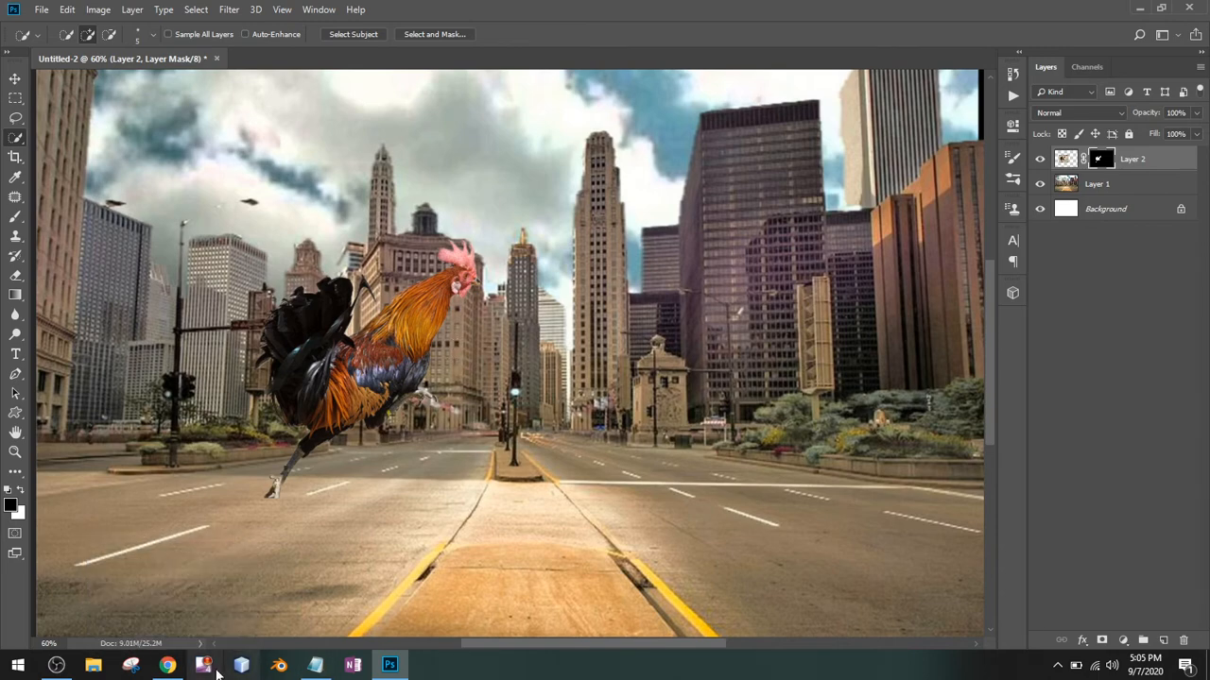
Switch to Chrome and run a DuckDuckGo image search for "fire stream".
left_click(167, 665)
scroll(236, 141, "up", 3)
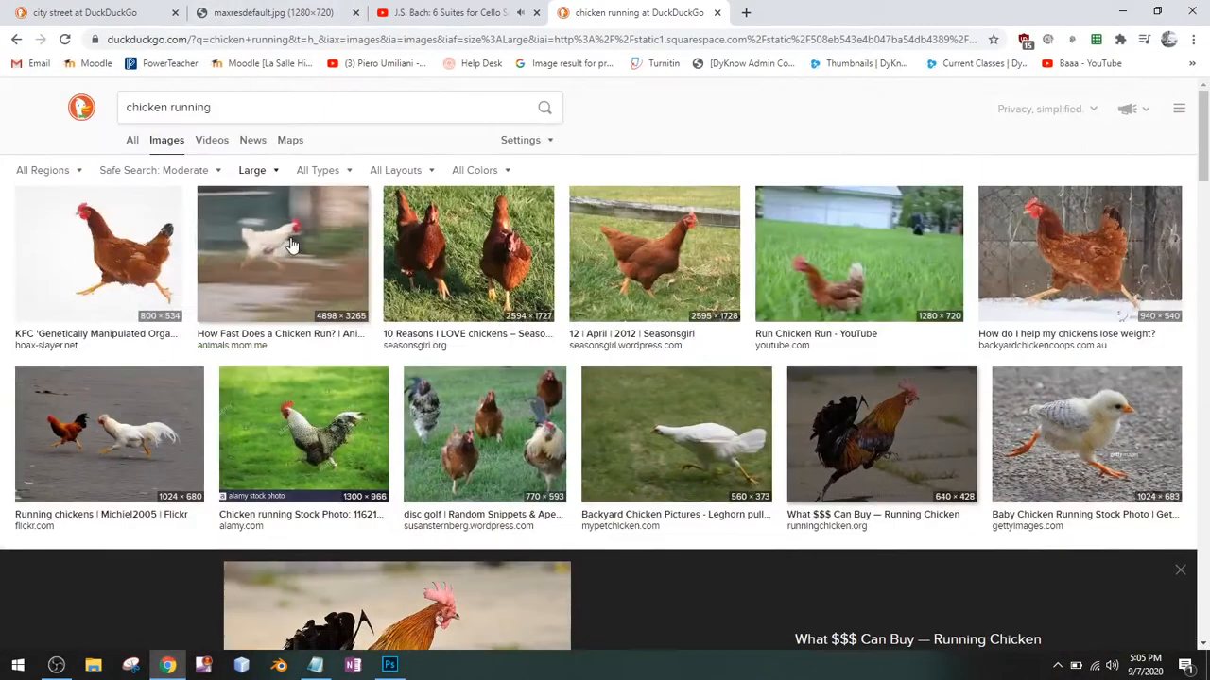
left_click_drag(240, 106, 0, 111)
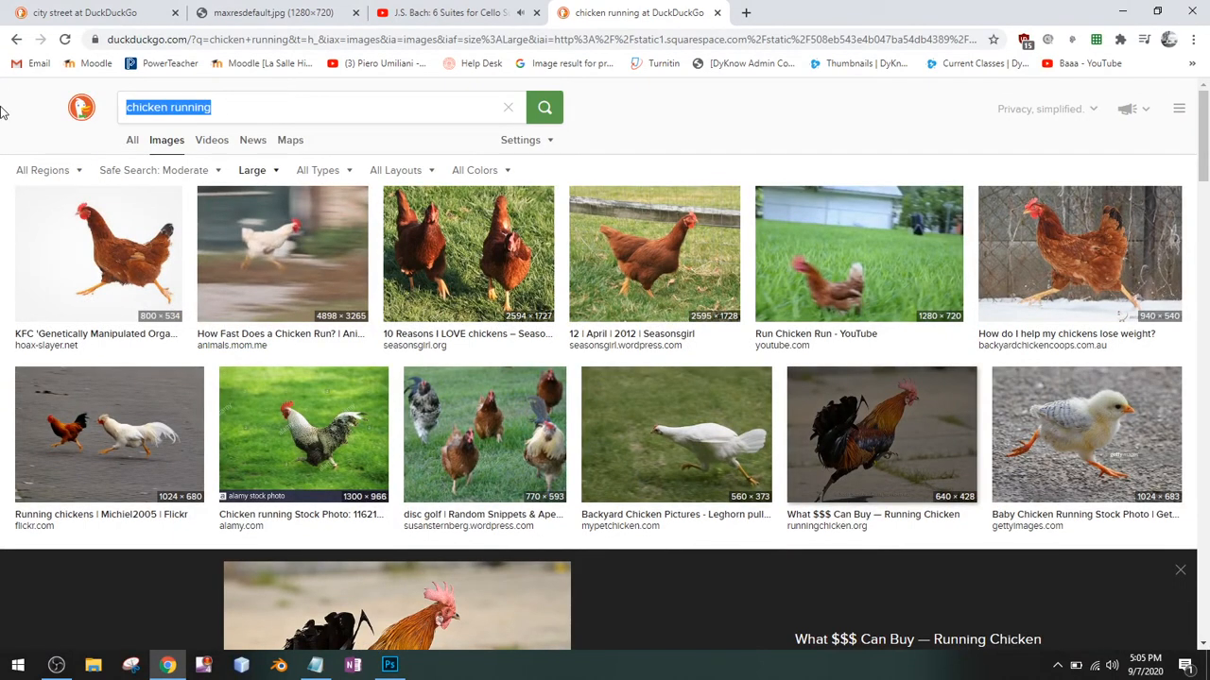
type("fire")
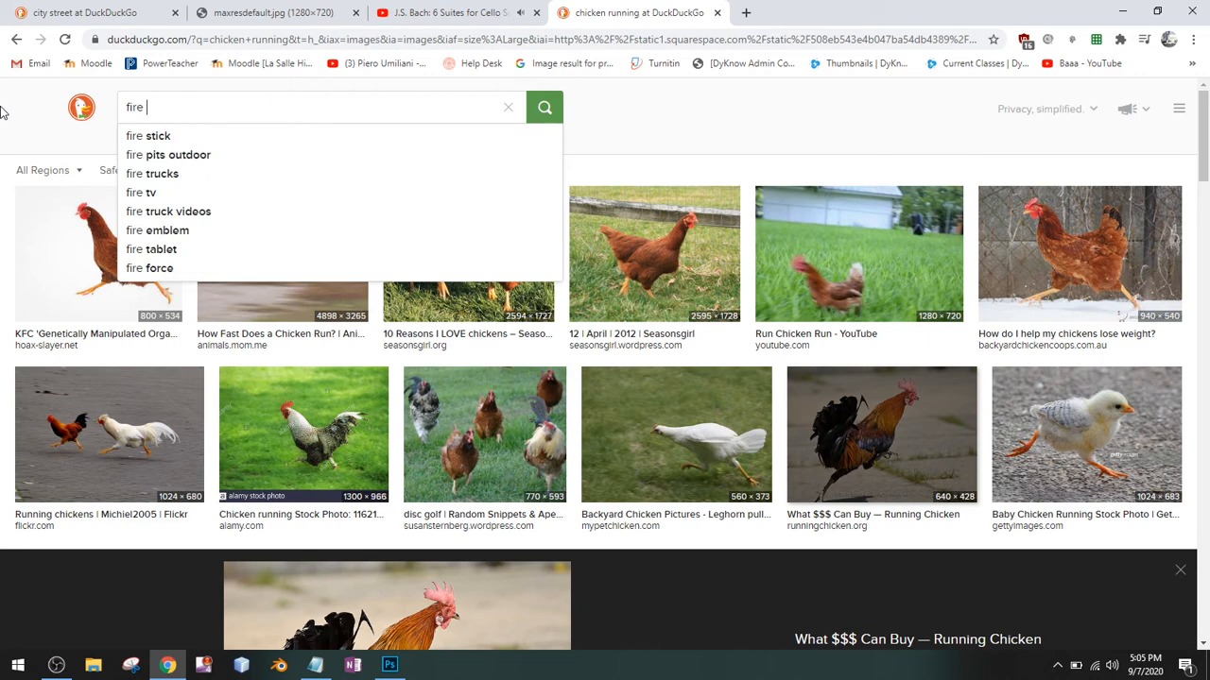
type(" stream")
key("Return")
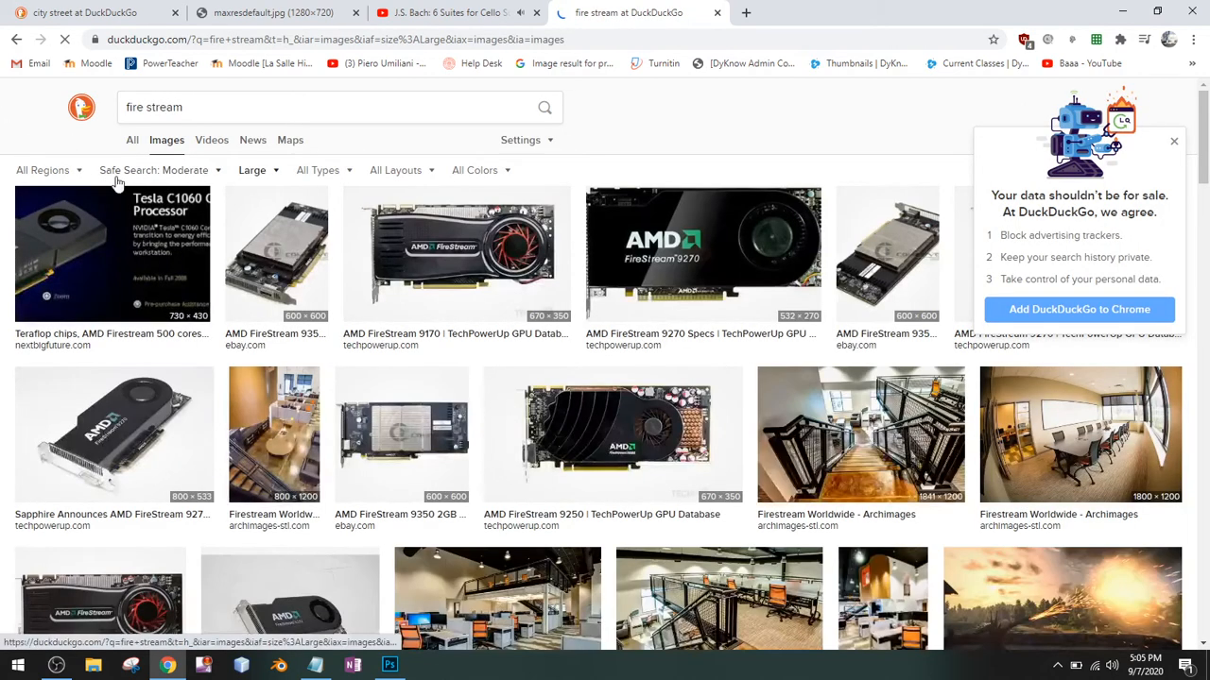
Search the images for "fire" and look through the results.
triple_click(178, 105)
type("fire")
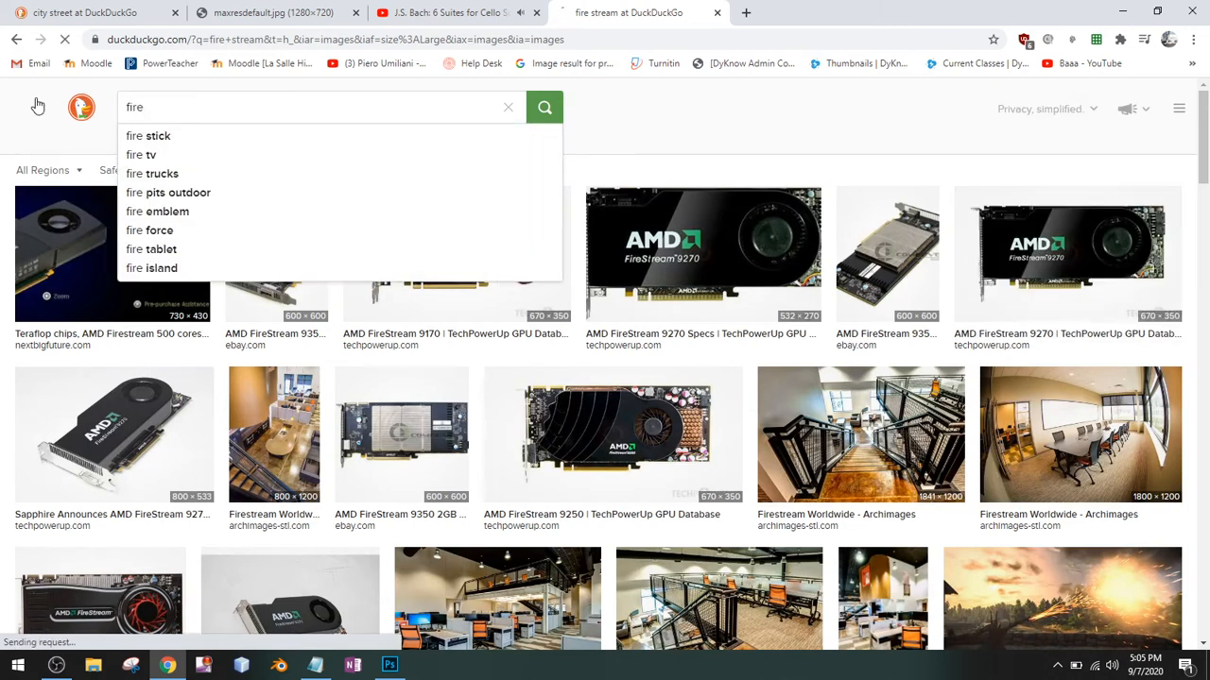
key("Return")
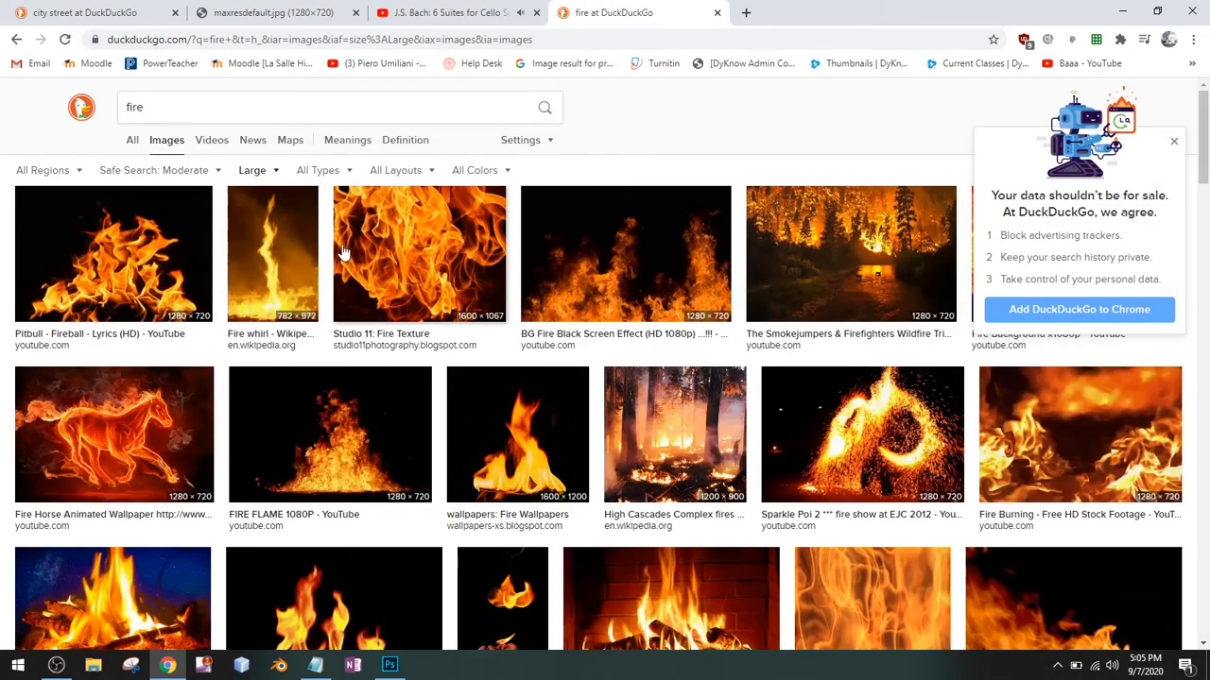
scroll(505, 208, "down", 4)
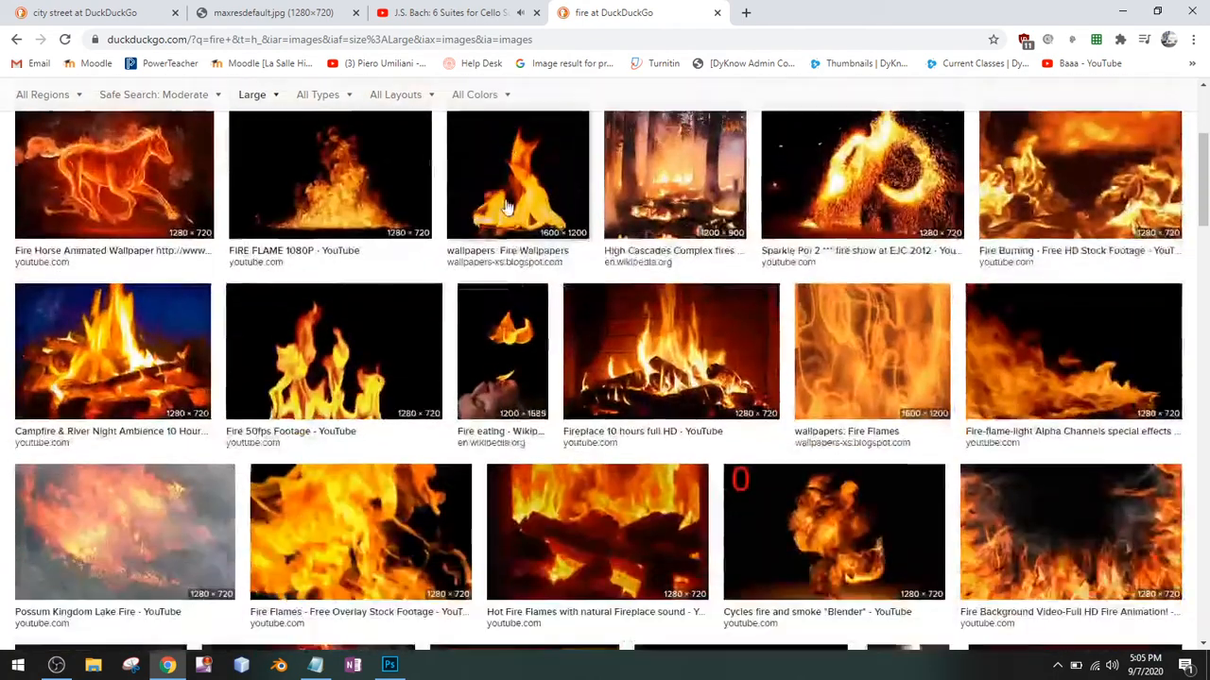
scroll(505, 208, "down", 4)
scroll(234, 112, "up", 8)
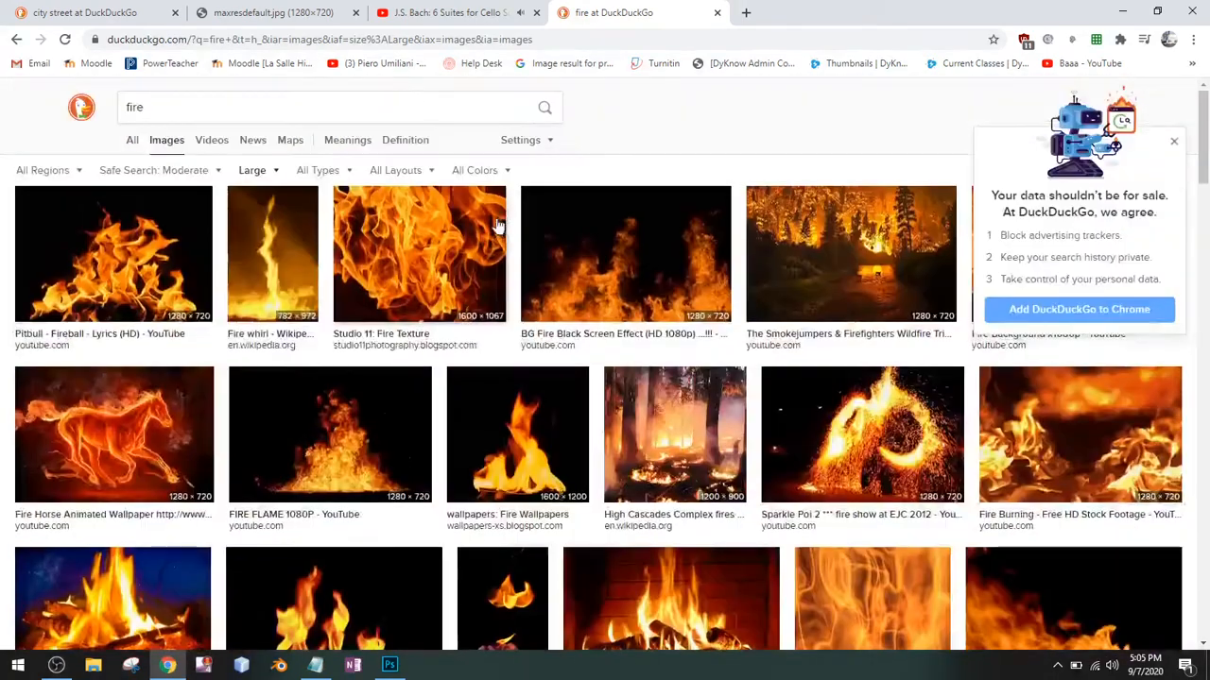
Search the images for "laser beam", preview the horizontal blue beam on black as a reference, and return to Photoshop.
left_click_drag(233, 112, 9, 103)
type("laser beam")
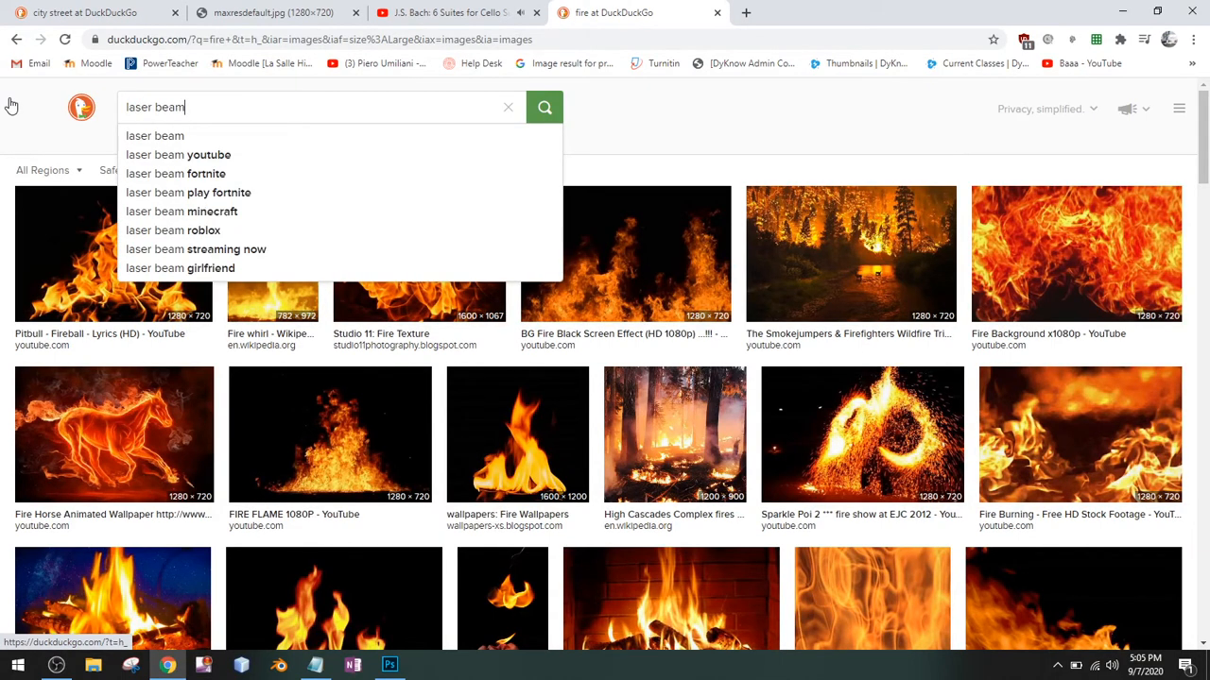
key("Return")
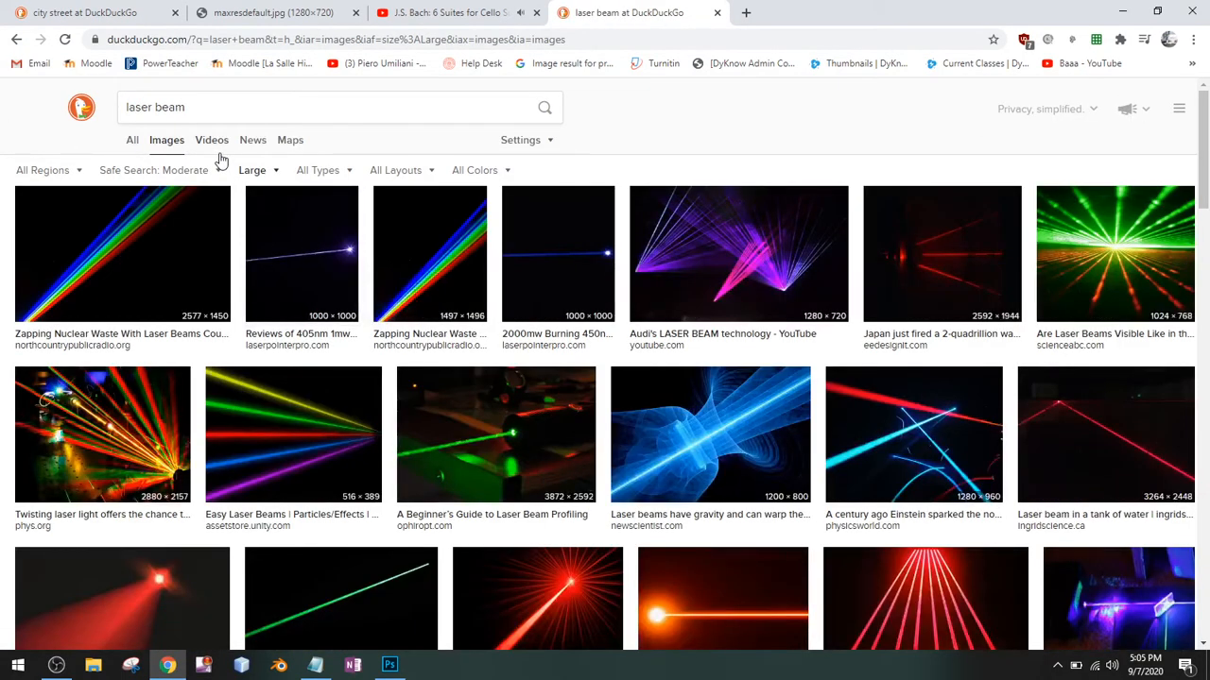
scroll(623, 252, "down", 3)
scroll(622, 253, "down", 10)
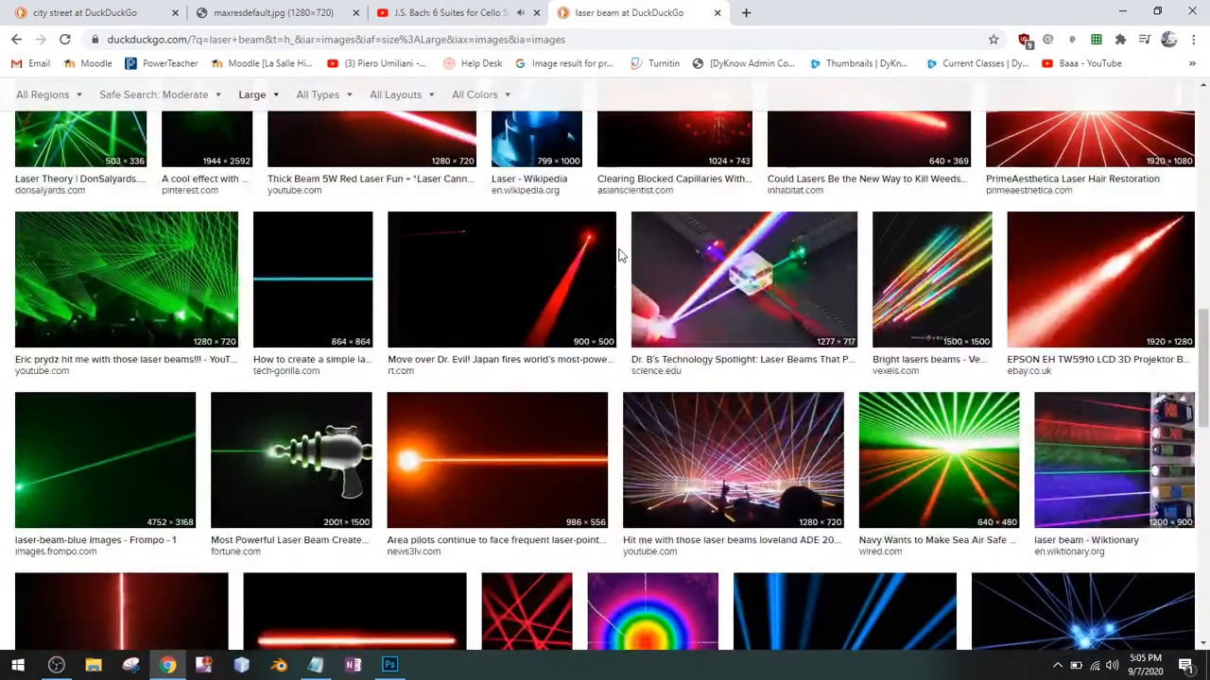
left_click(312, 271)
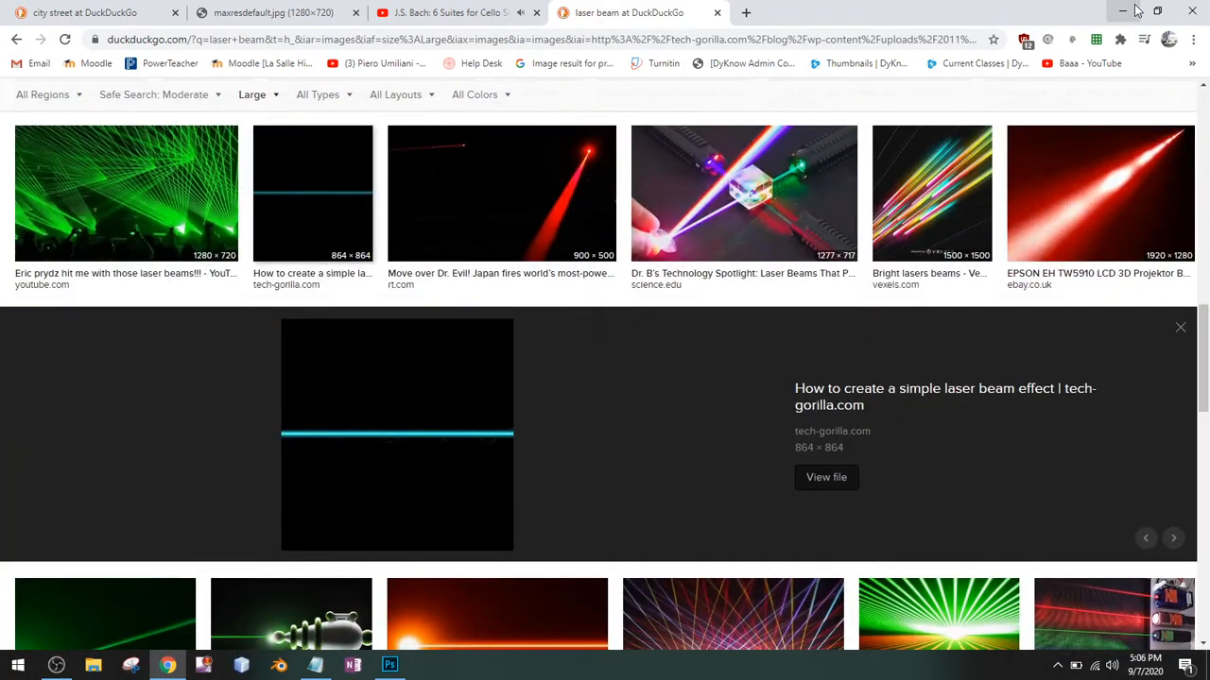
left_click(1121, 10)
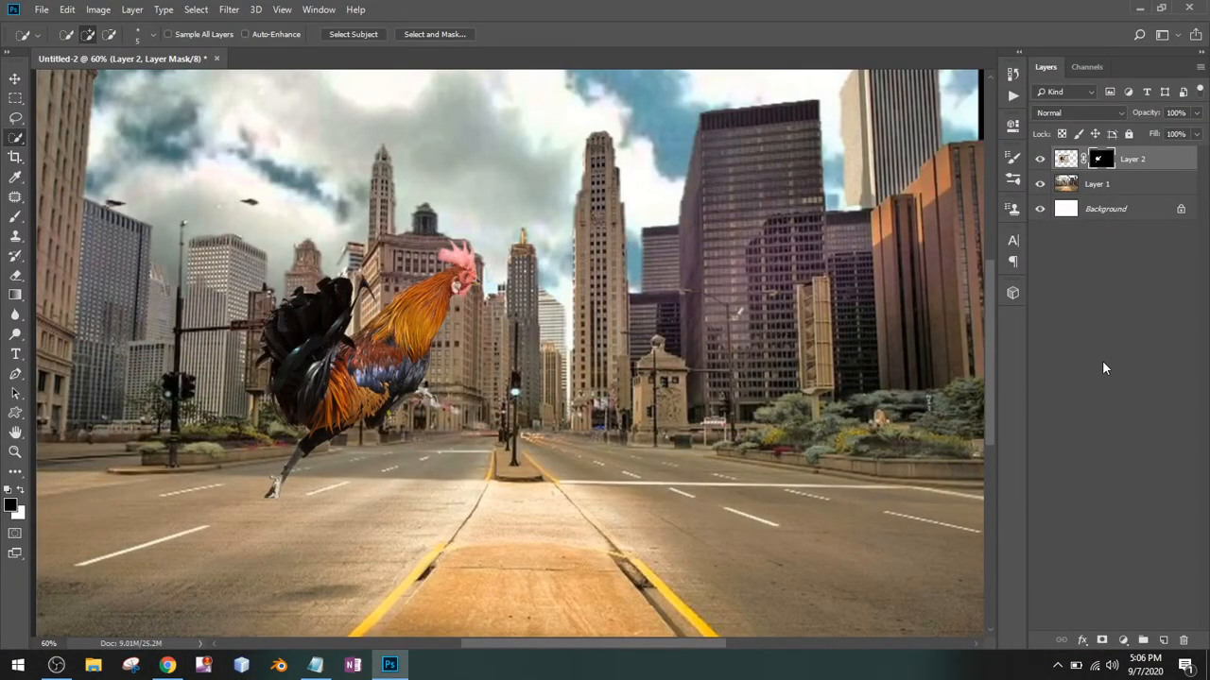
Create a new layer named laserBeam above the rooster layer.
key("ctrl+shift+n")
type("laserBeam")
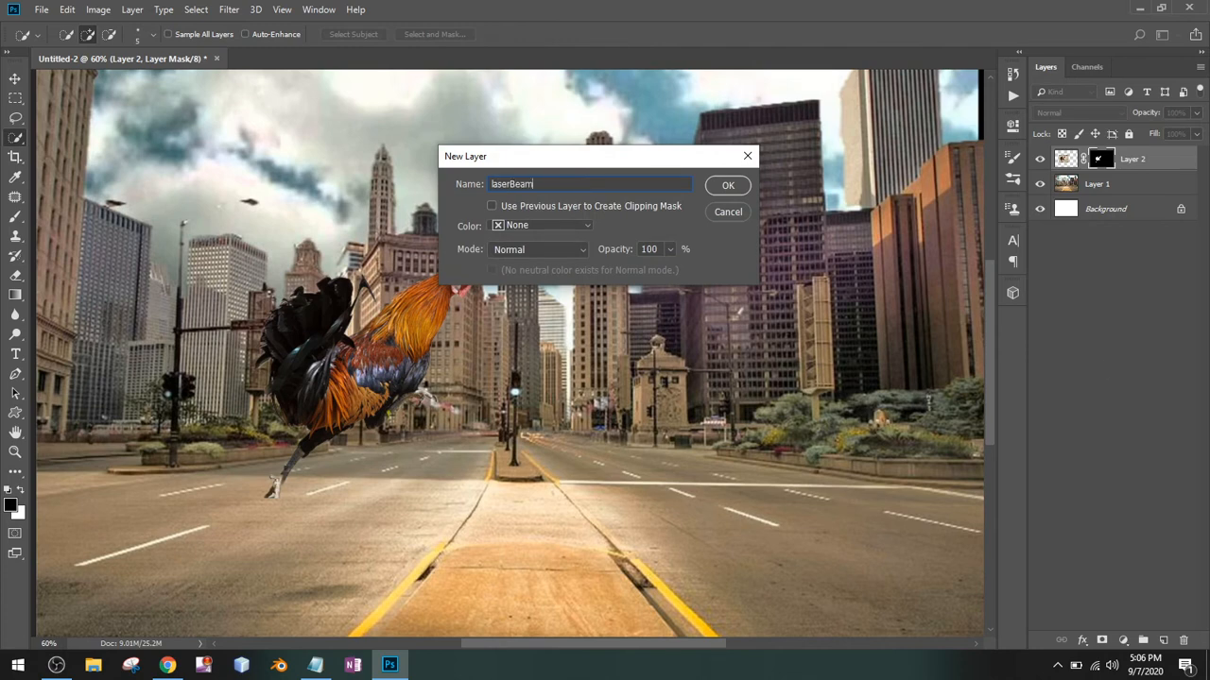
key("Return")
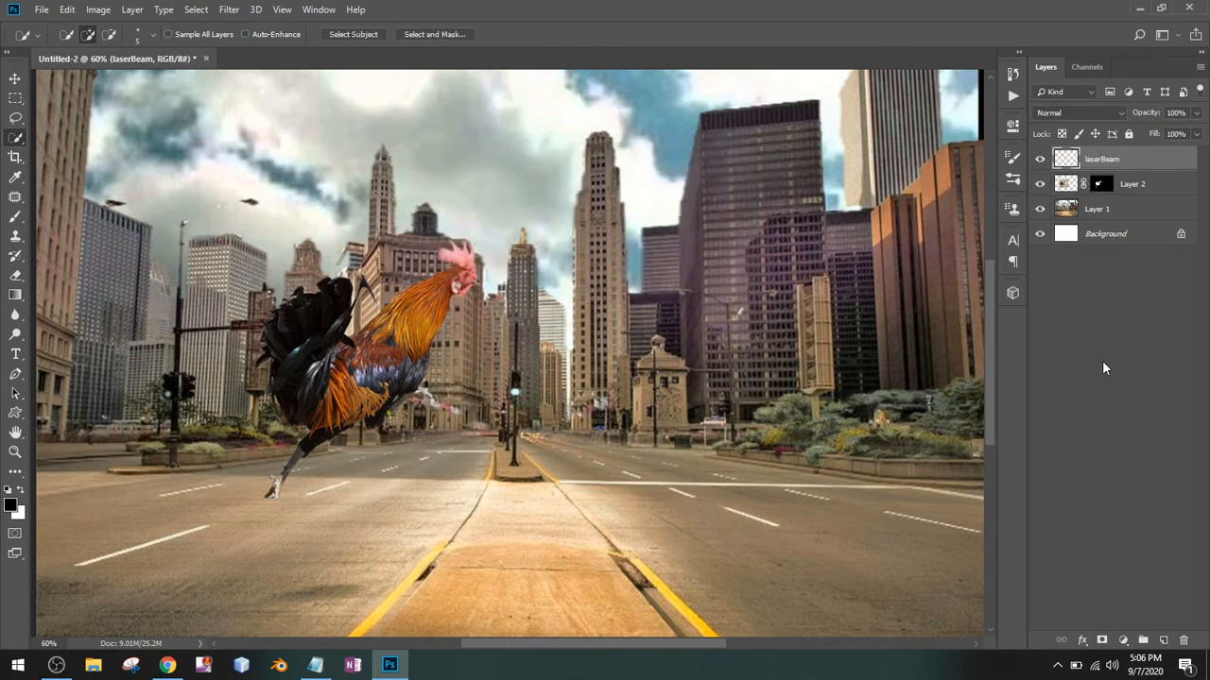
Choose the Brush tool, reduce its size to 30 px and check that its hardness is 0%.
key("b")
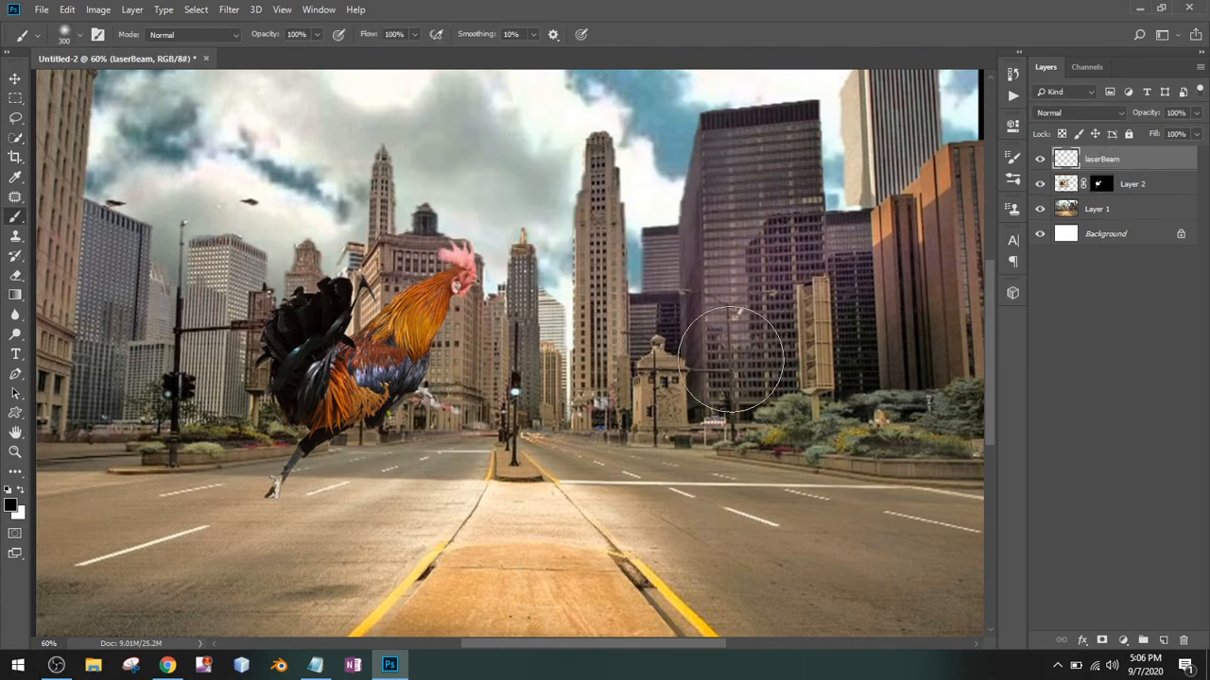
key("bracketleft")
key("bracketleft")
key("bracketleft")
key("bracketleft")
key("bracketleft")
key("bracketleft")
key("bracketleft")
key("bracketleft")
key("bracketleft")
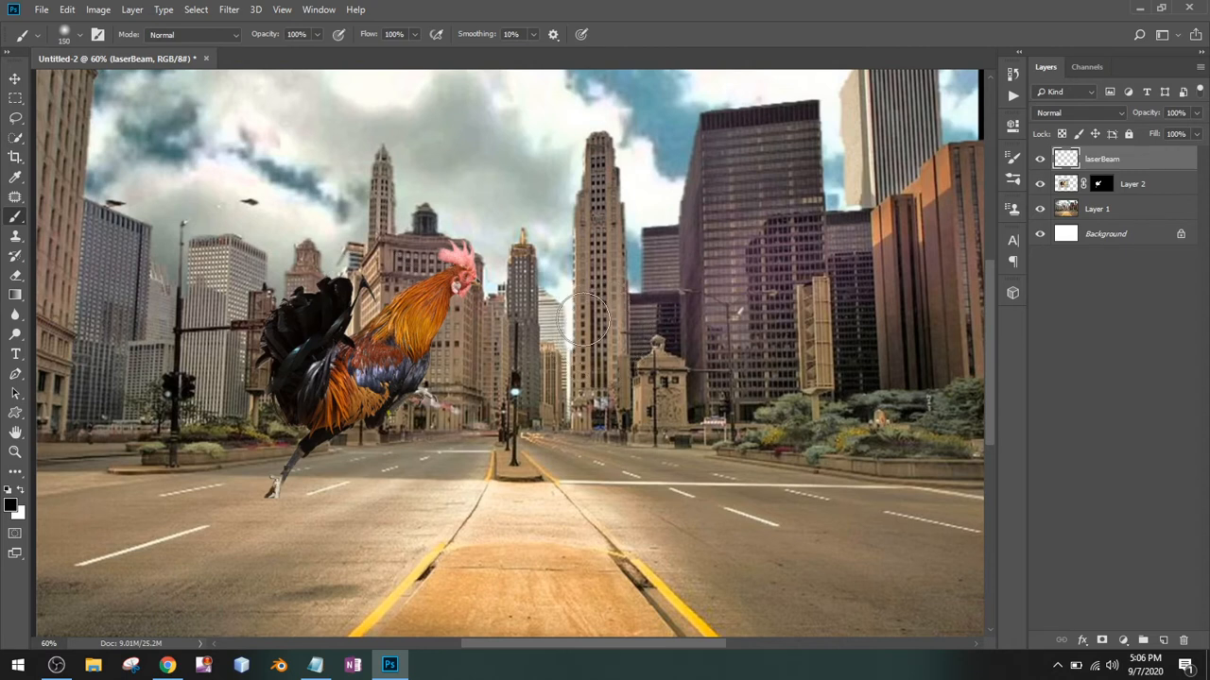
key("bracketleft")
key("bracketleft")
key("bracketleft")
left_click(79, 35)
left_click(129, 117)
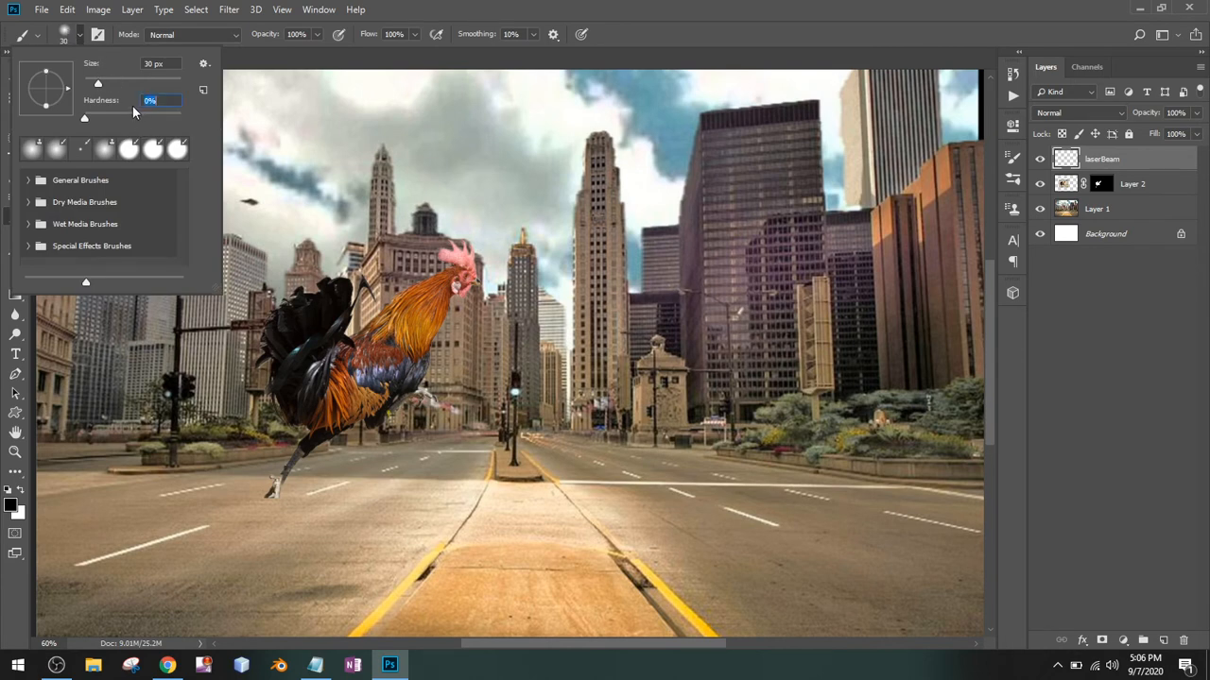
left_click(599, 7)
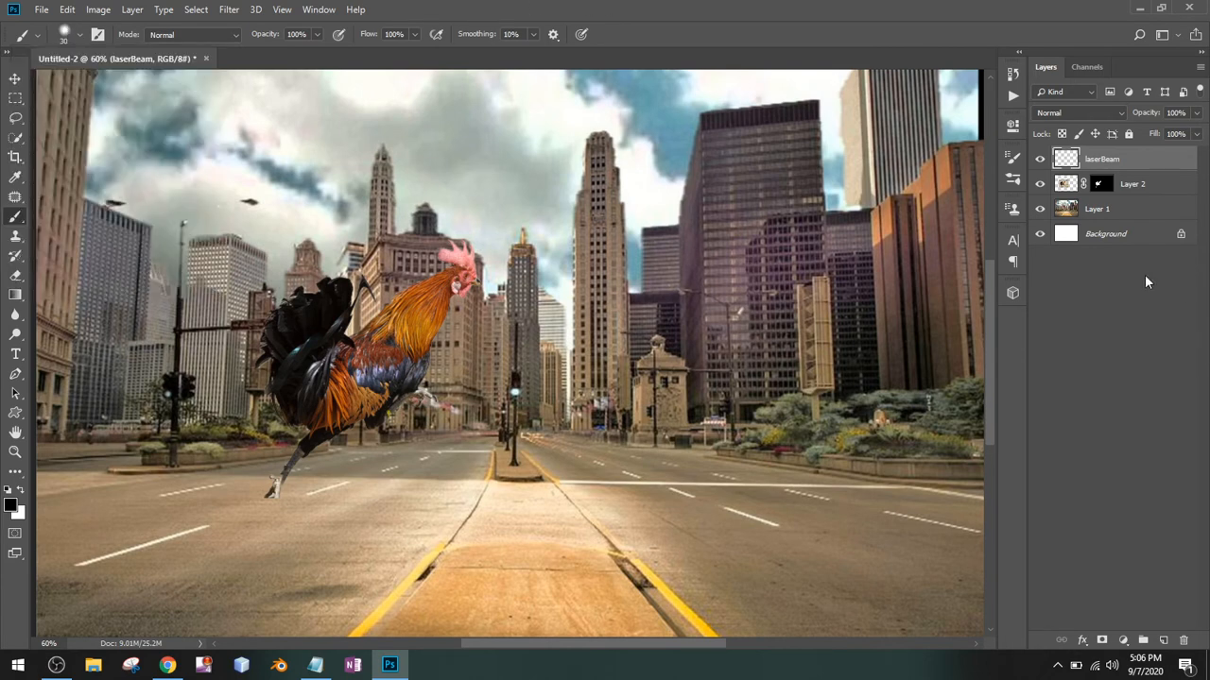
On the laserBeam layer, paint a short diagonal test stroke across the road with yellow sampled from the median line.
left_click(1135, 217)
left_click(1131, 155)
left_click(399, 594, "alt")
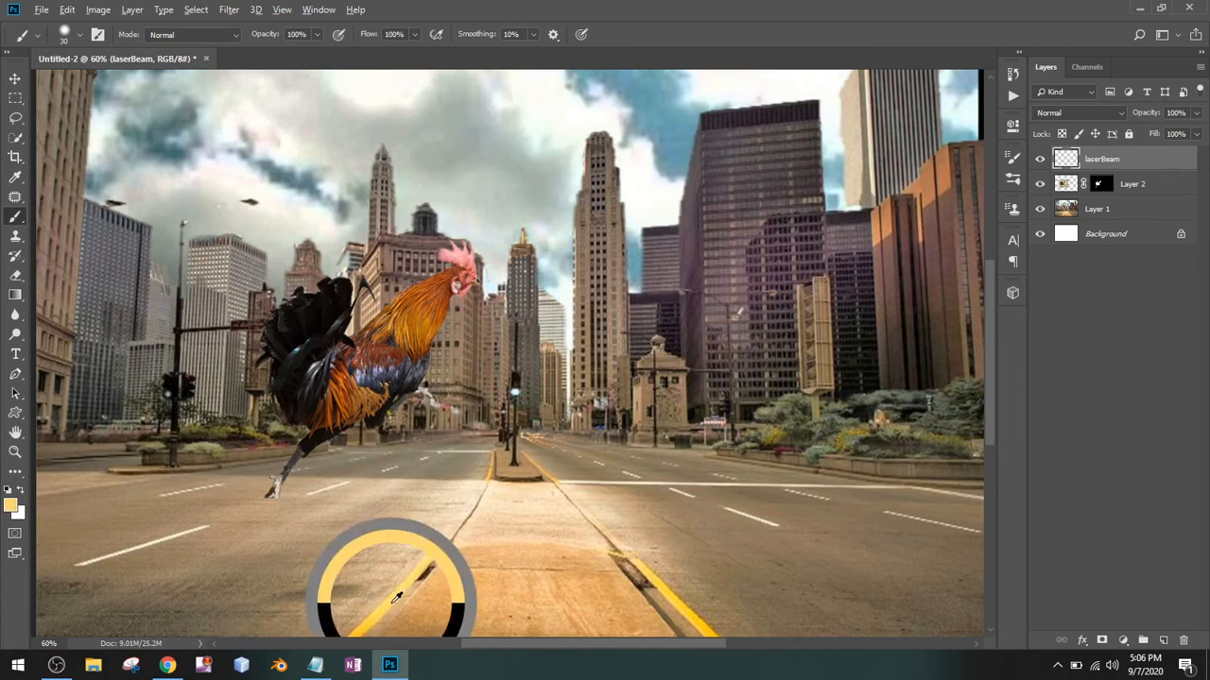
left_click(686, 482)
left_click(777, 533, "shift")
left_click_drag(777, 533, 835, 562)
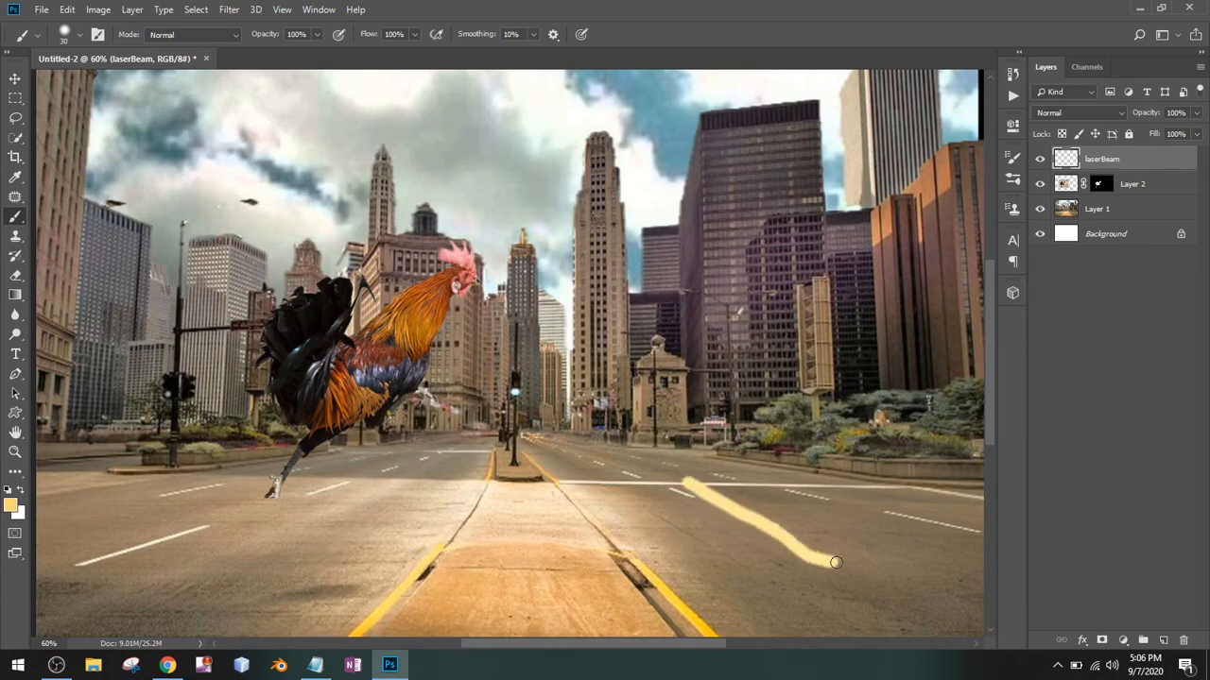
Invert the yellow test stroke, compare it with the original, and sample the inverted dark blue as the foreground color.
key("ctrl+i")
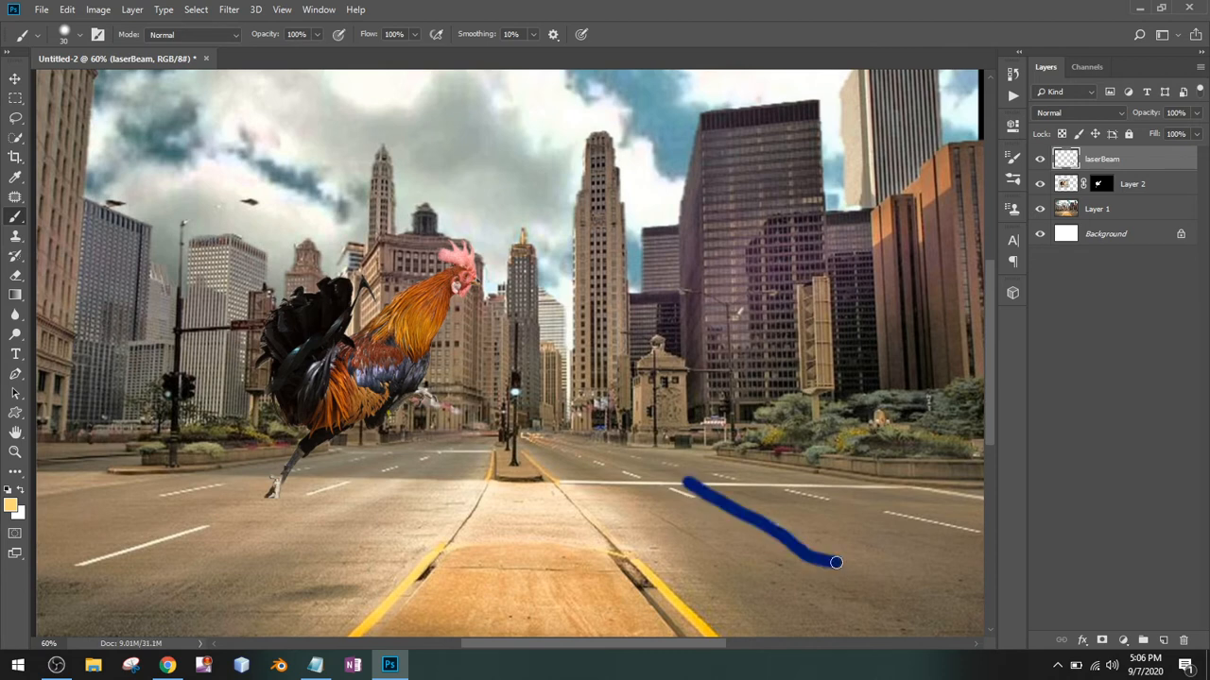
key("ctrl+z")
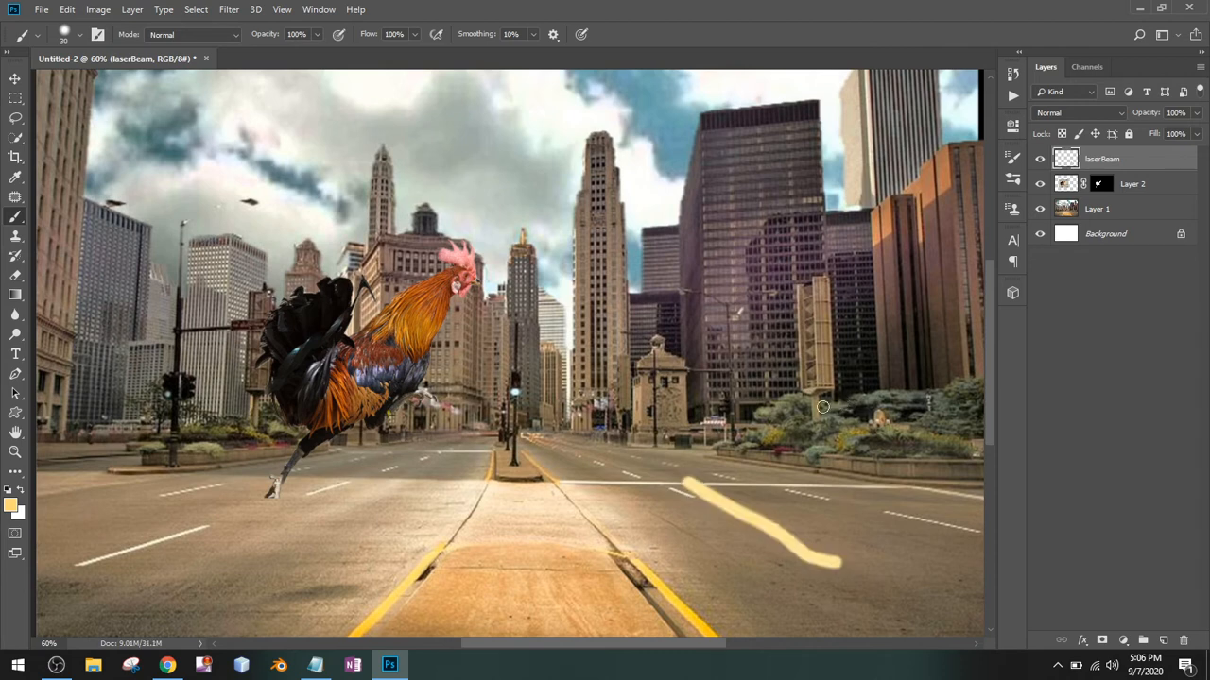
key("ctrl+shift+z")
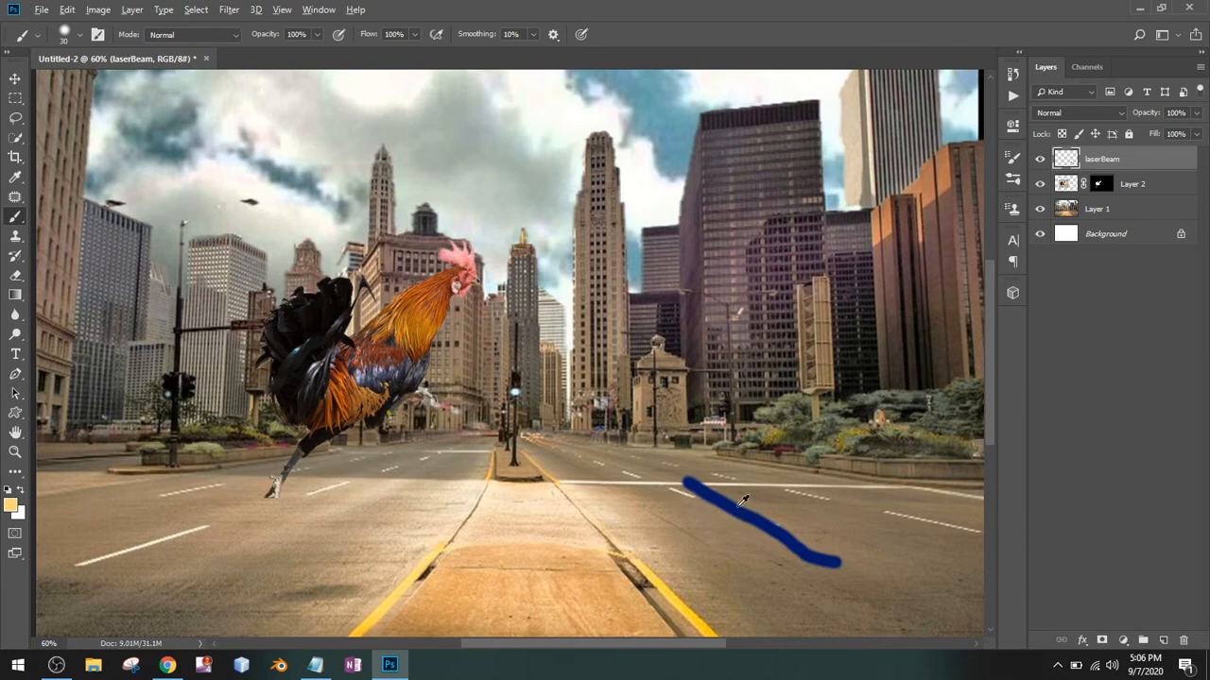
key("ctrl+z")
key("ctrl+shift+z")
key("ctrl+z")
key("ctrl+shift+z")
key("ctrl+z")
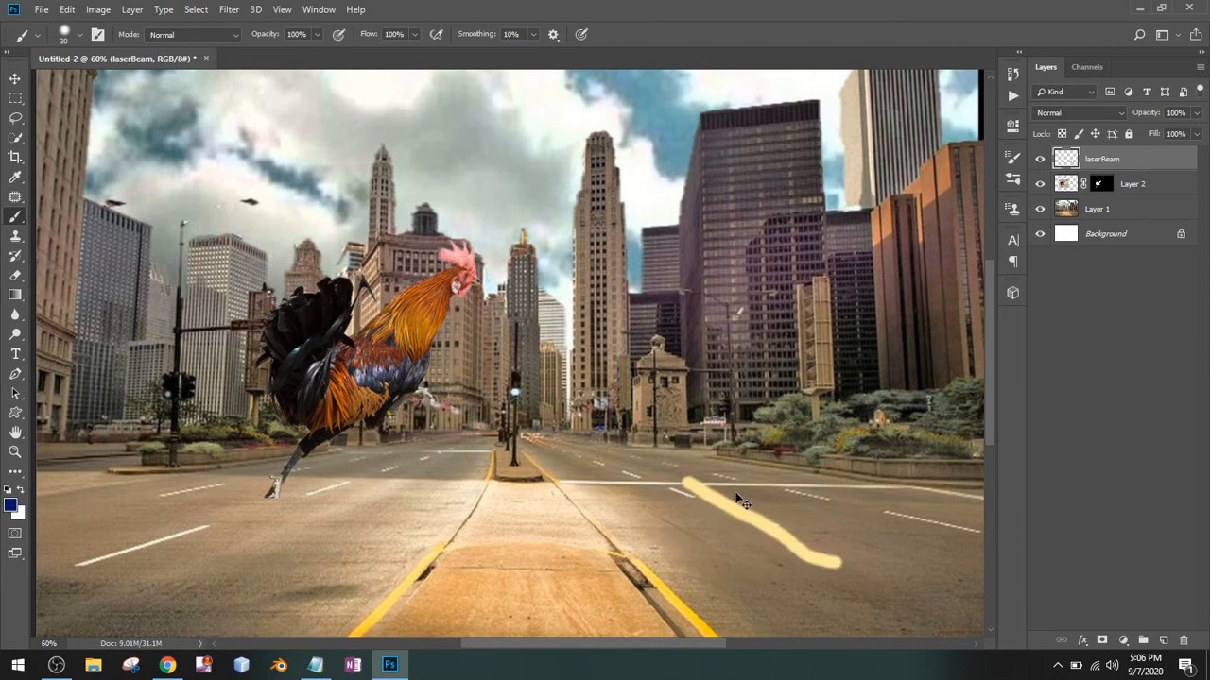
key("ctrl+shift+z")
key("ctrl+z")
key("ctrl+shift+z")
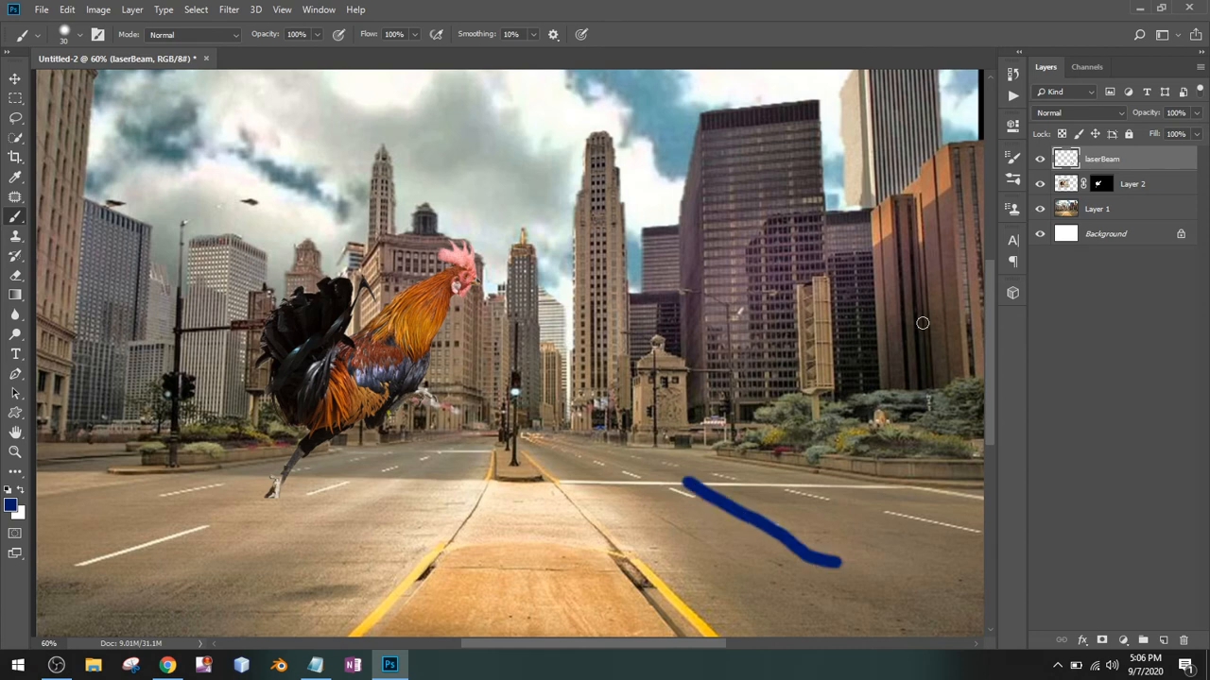
Cancel quitting Photoshop and clear the test stroke from the laserBeam layer.
key("ctrl+q")
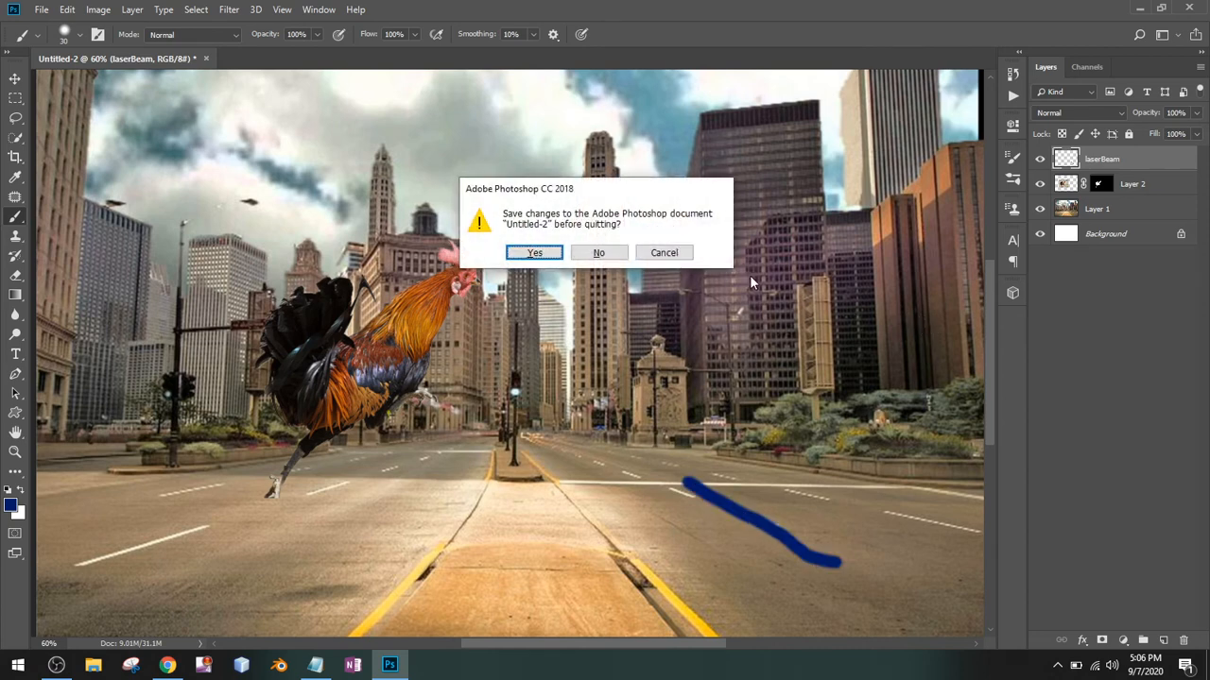
left_click(686, 254)
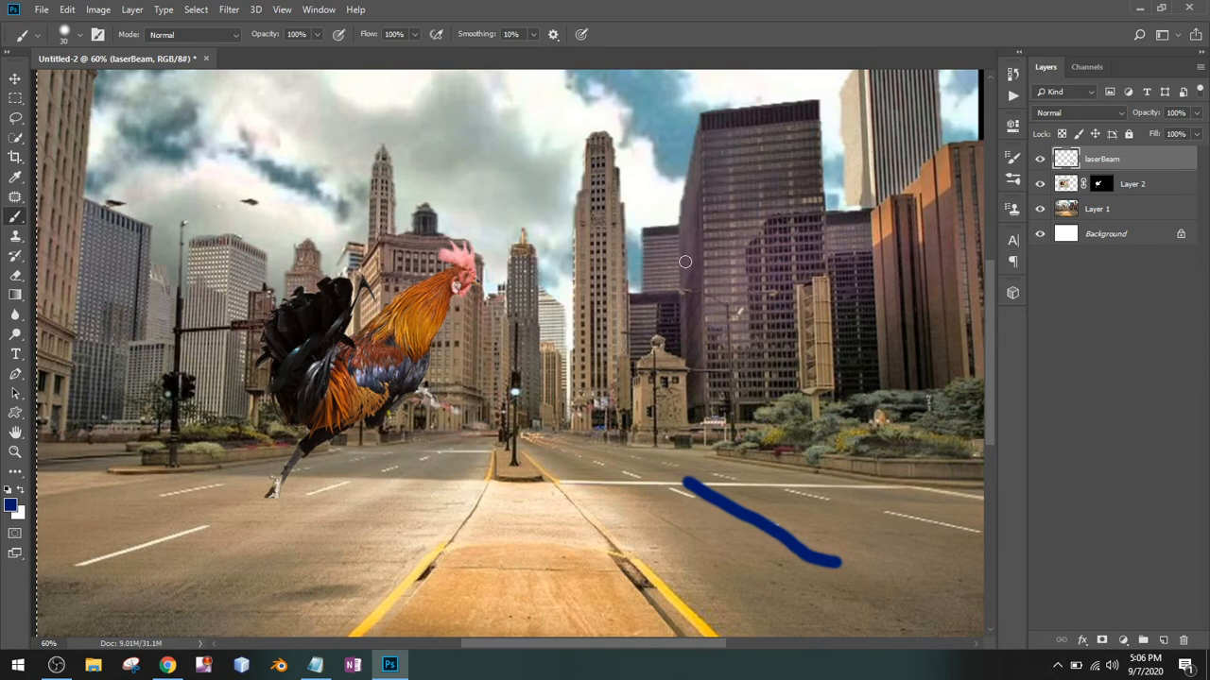
key("ctrl+z")
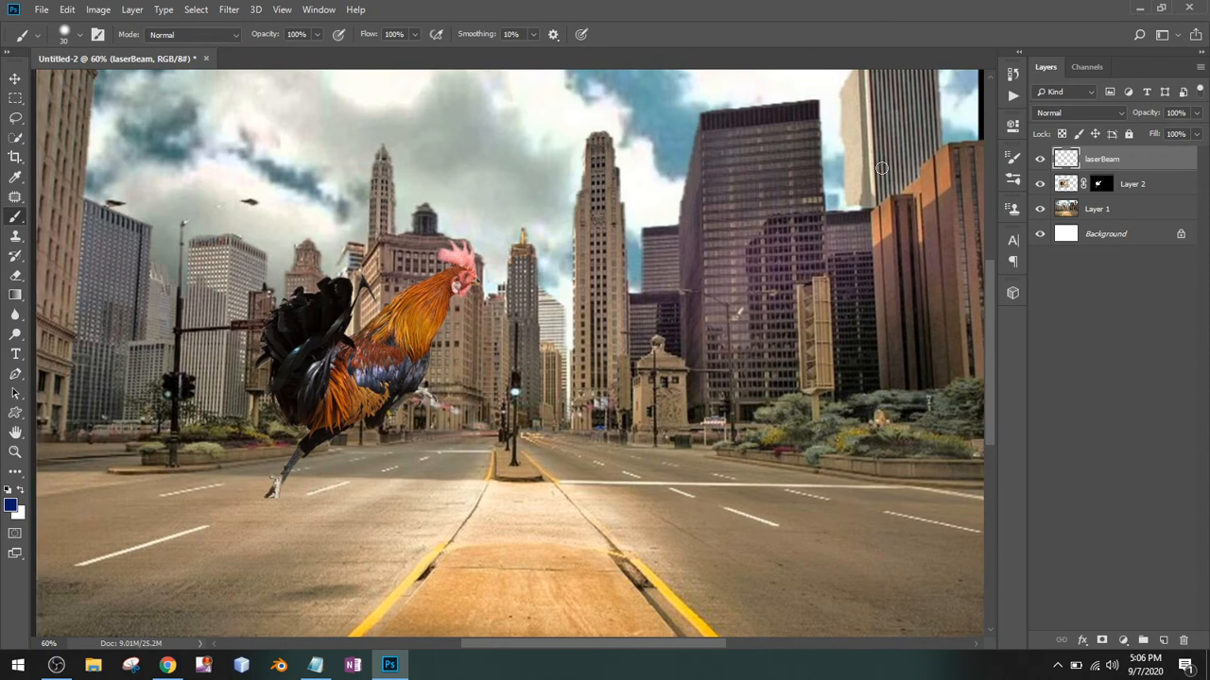
Show the Color panel, set the foreground color to a bright blue and collapse the panel.
left_click(319, 8)
left_click(333, 230)
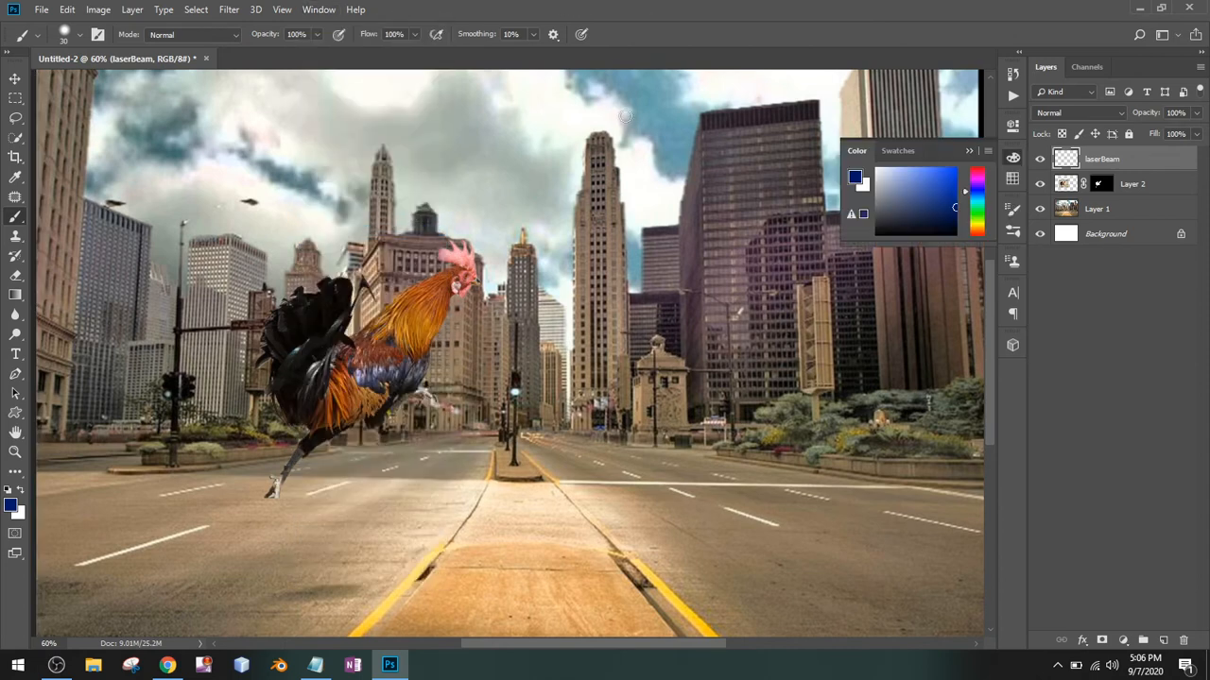
left_click(932, 165)
left_click_drag(931, 164, 956, 157)
left_click(1010, 161)
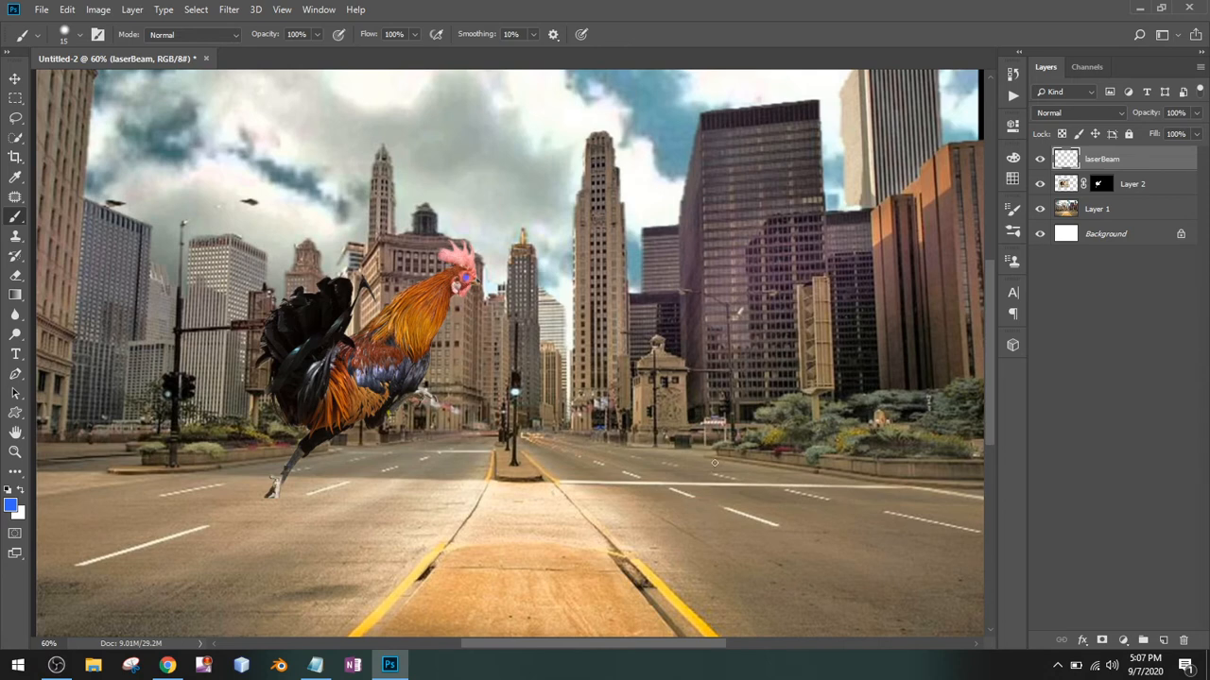
Fit the image on screen and paint a straight 15 px blue beam from the rooster's eye down to the road.
key("ctrl+0")
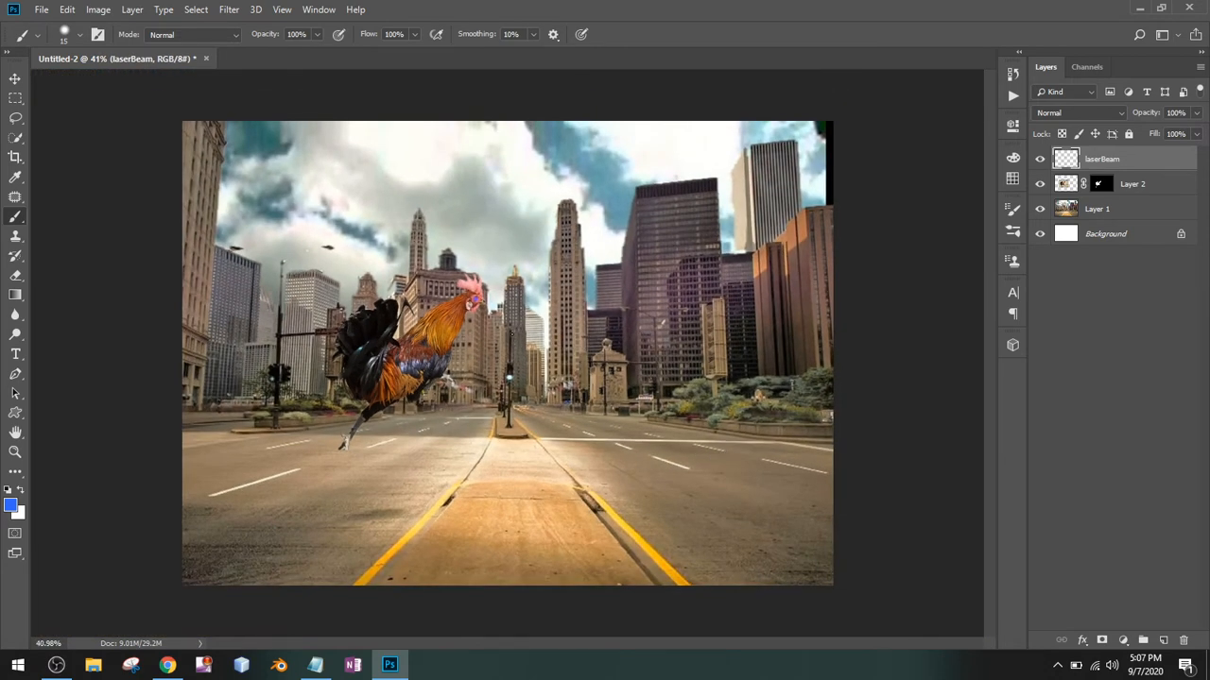
left_click(696, 455, "shift")
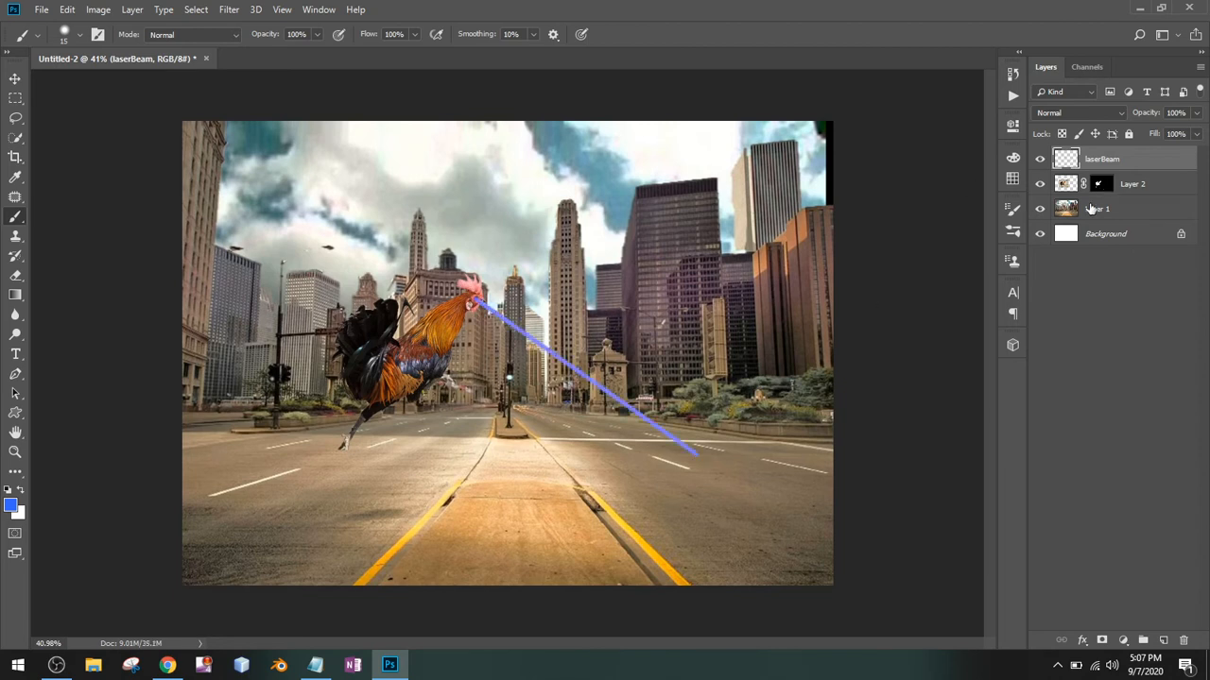
Add an Outer Glow effect with Normal blend mode to the laserBeam layer's style.
double_click(1145, 160)
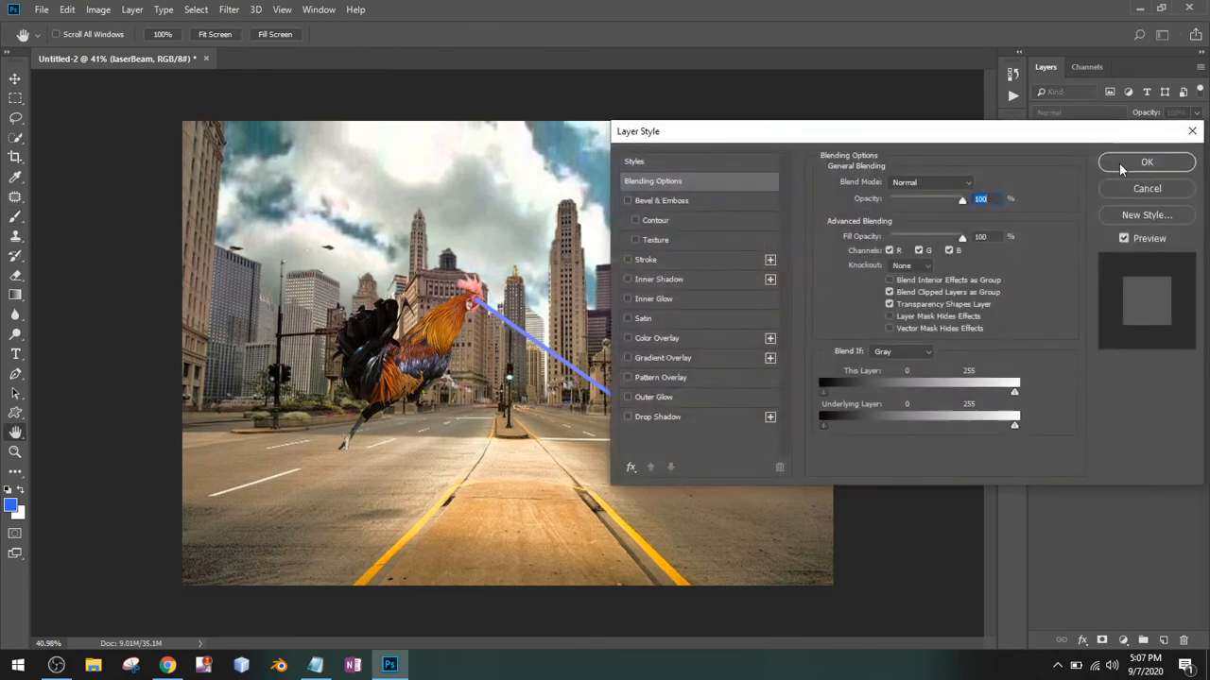
left_click_drag(934, 126, 1009, 59)
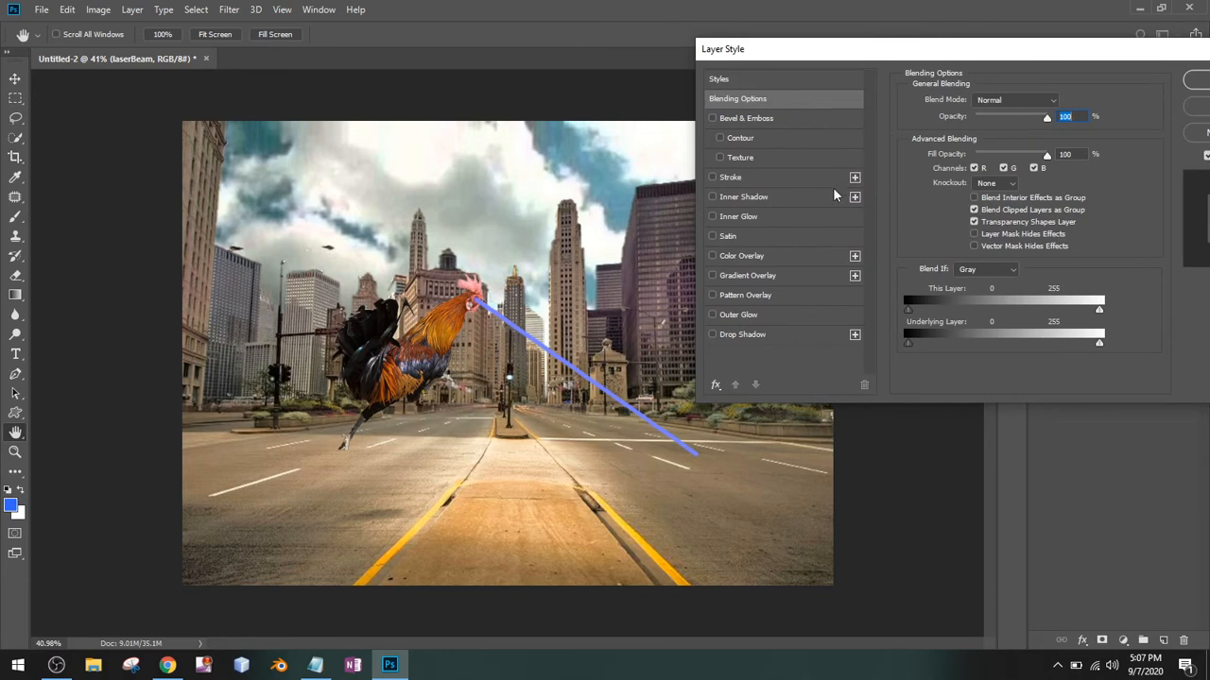
left_click(797, 311)
left_click(979, 104)
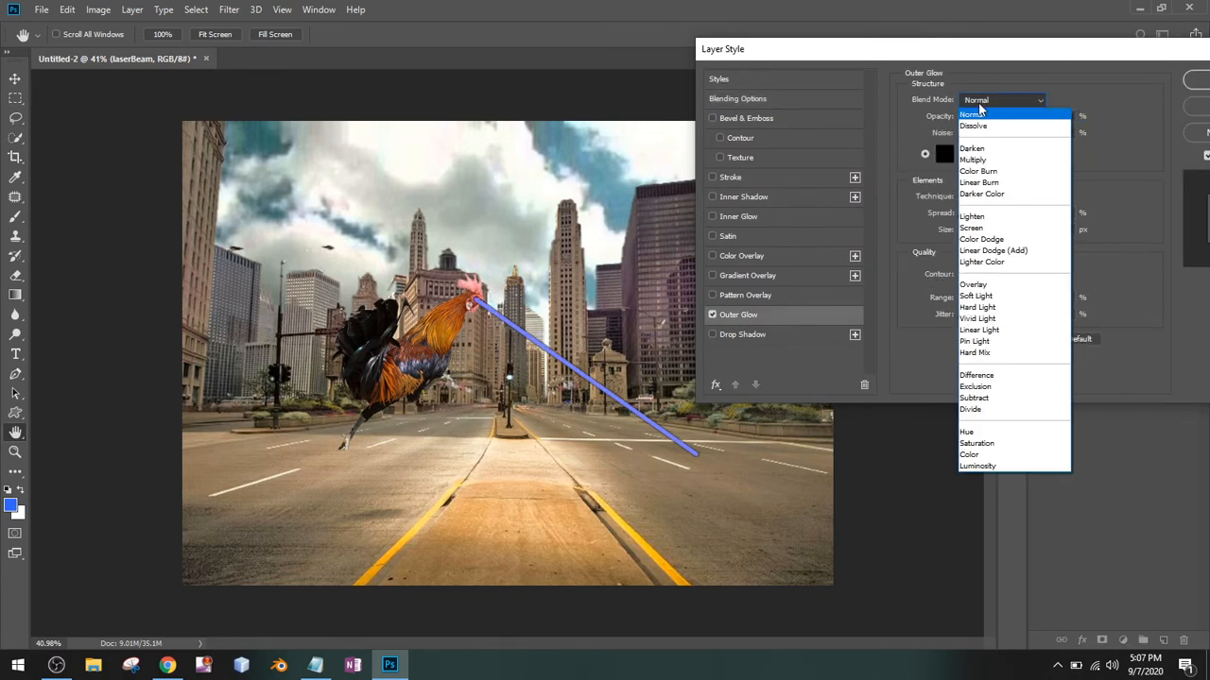
left_click(982, 104)
Set the outer glow color to bright magenta e13bff.
left_click(945, 154)
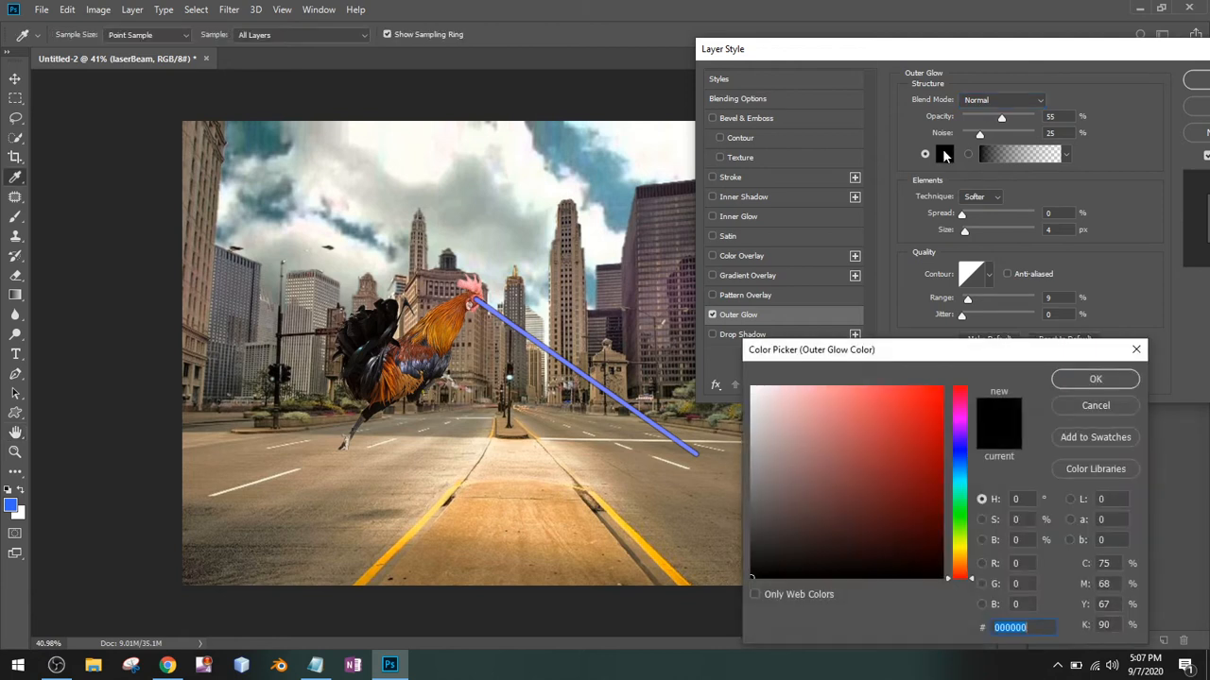
left_click(960, 421)
left_click(939, 389)
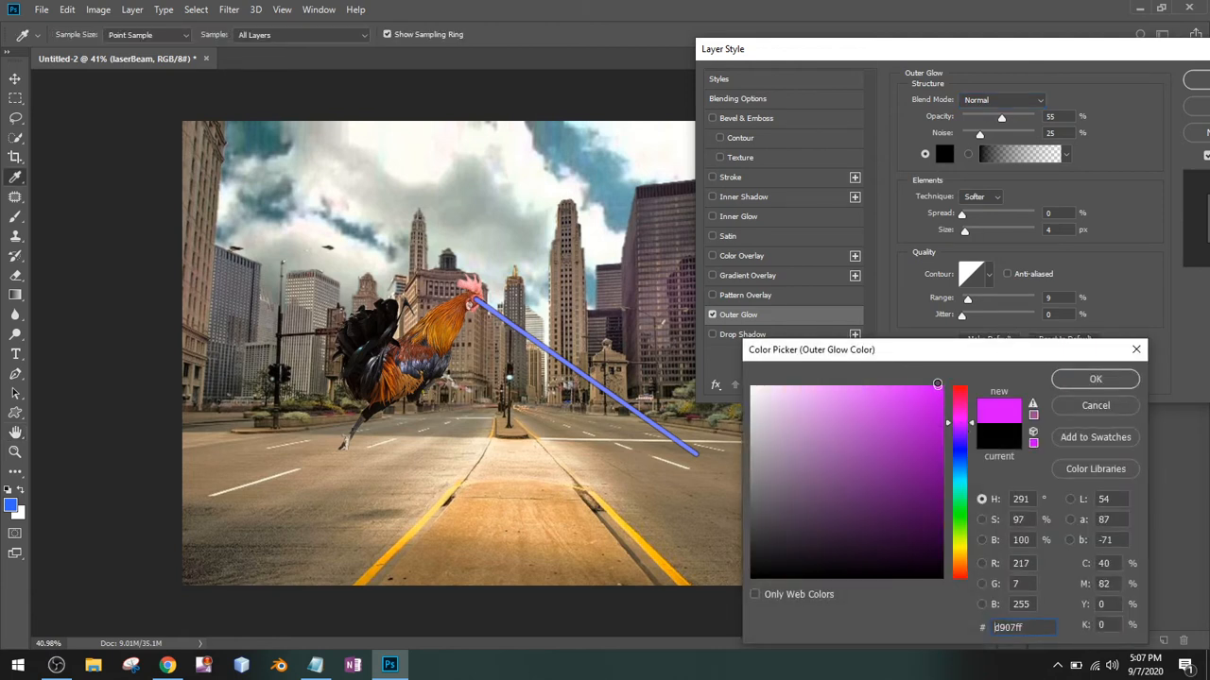
left_click(905, 444)
left_click(898, 387)
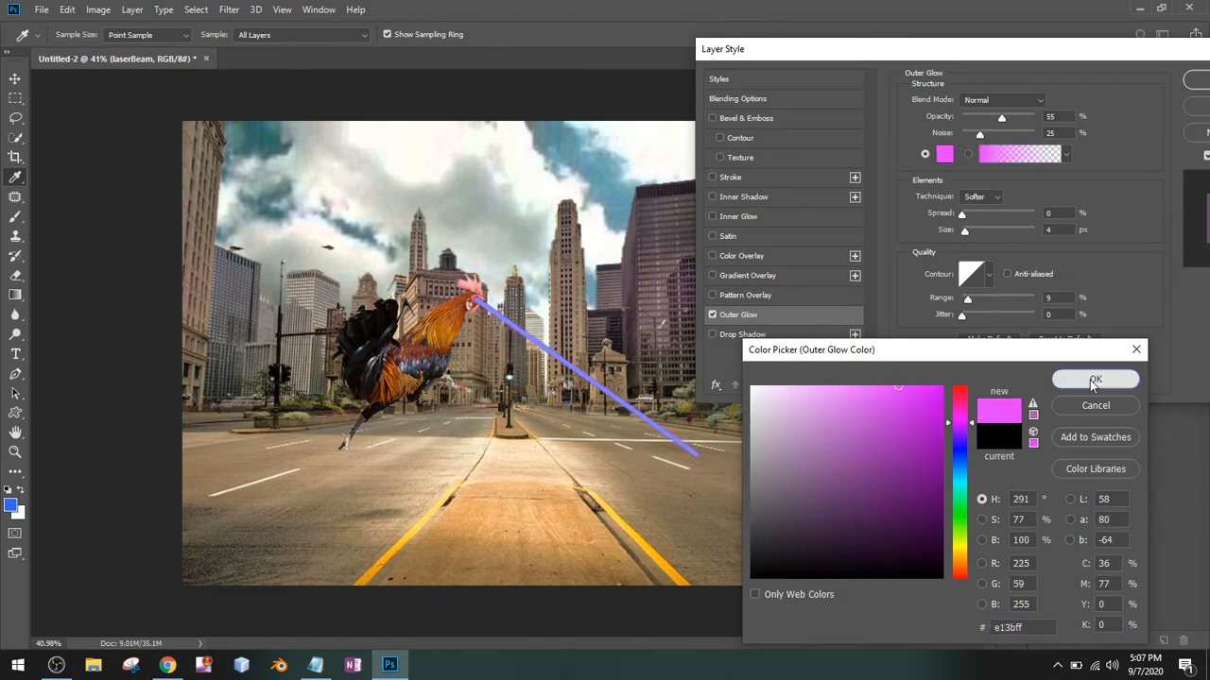
left_click(1129, 378)
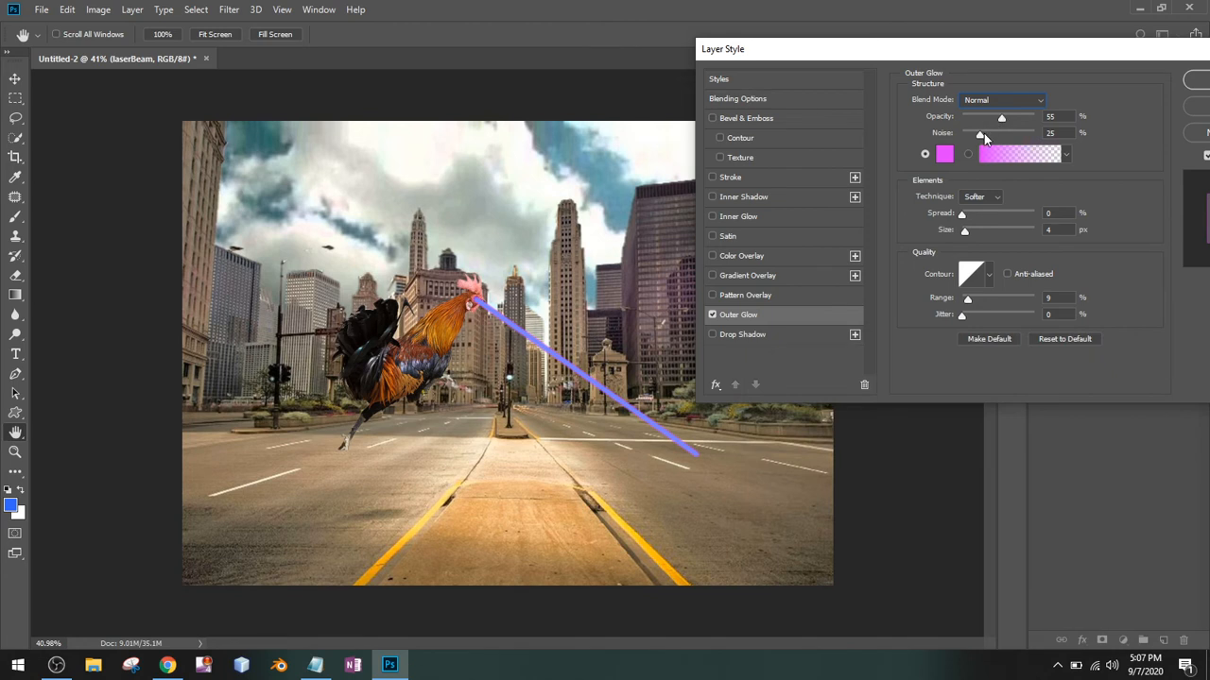
Enlarge the outer glow's size to 38 px with the spread at 0%.
left_click(971, 216)
left_click_drag(976, 229, 956, 214)
left_click(975, 215)
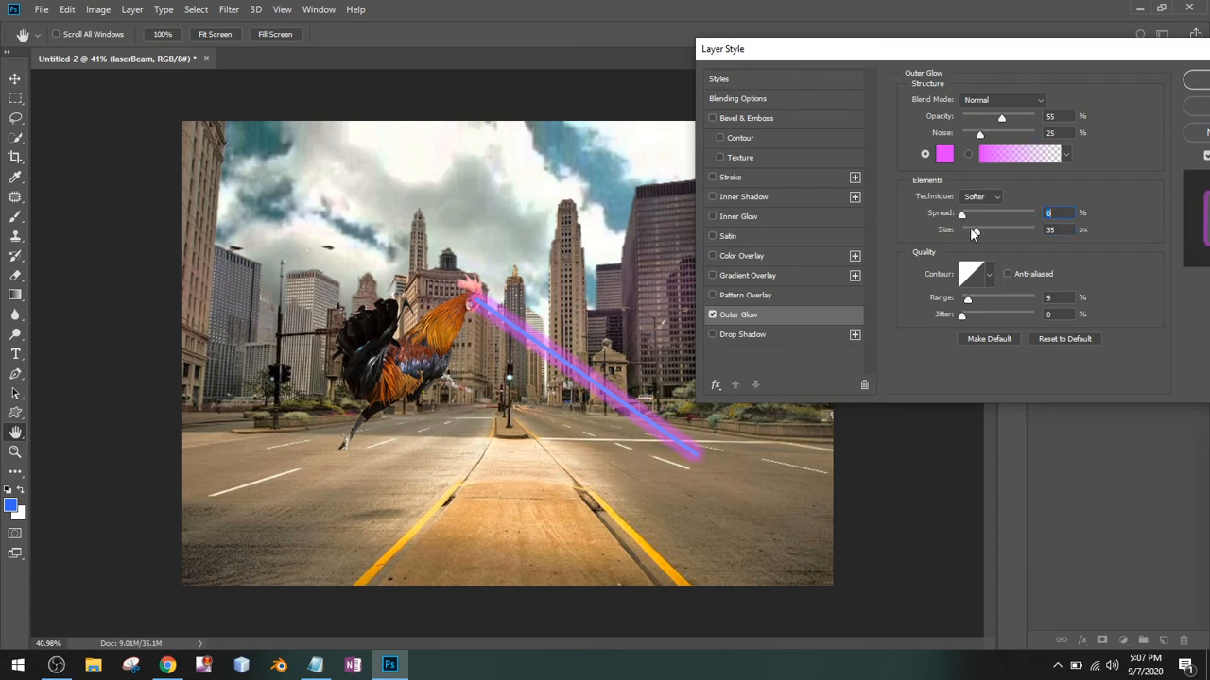
left_click(974, 230)
Try several blend modes for the outer glow, settle on Lighter Color at about 41% opacity, and apply the layer style.
left_click(975, 101)
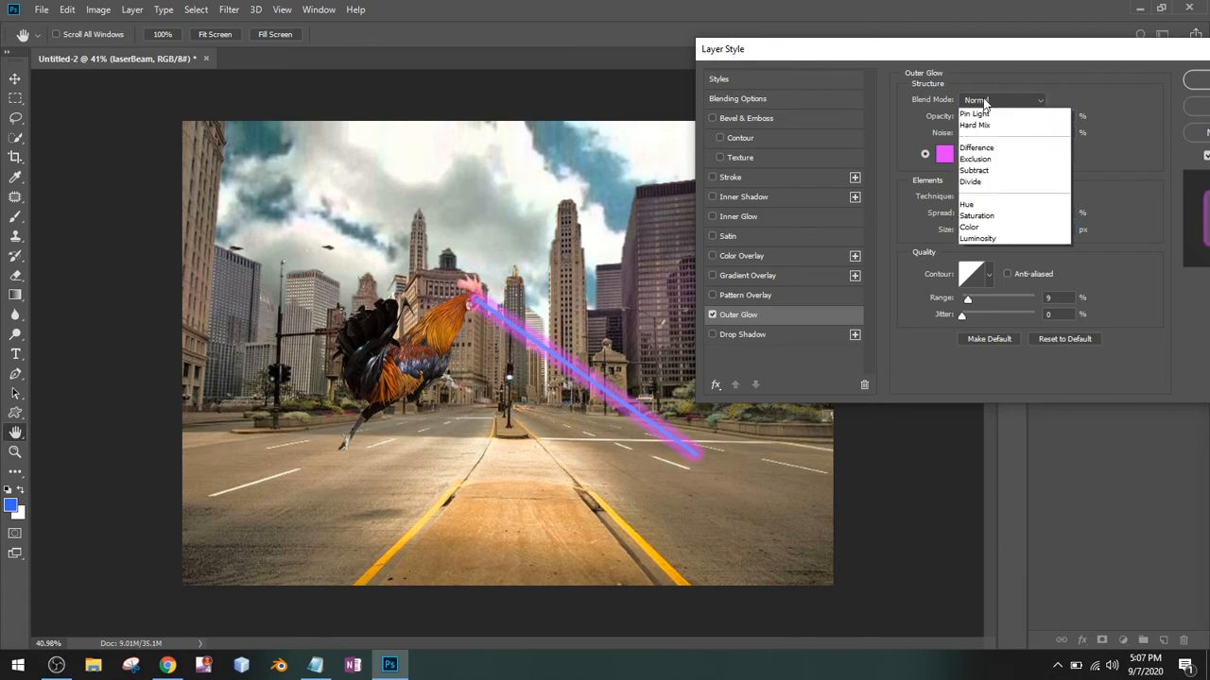
left_click(972, 102)
left_click(972, 103)
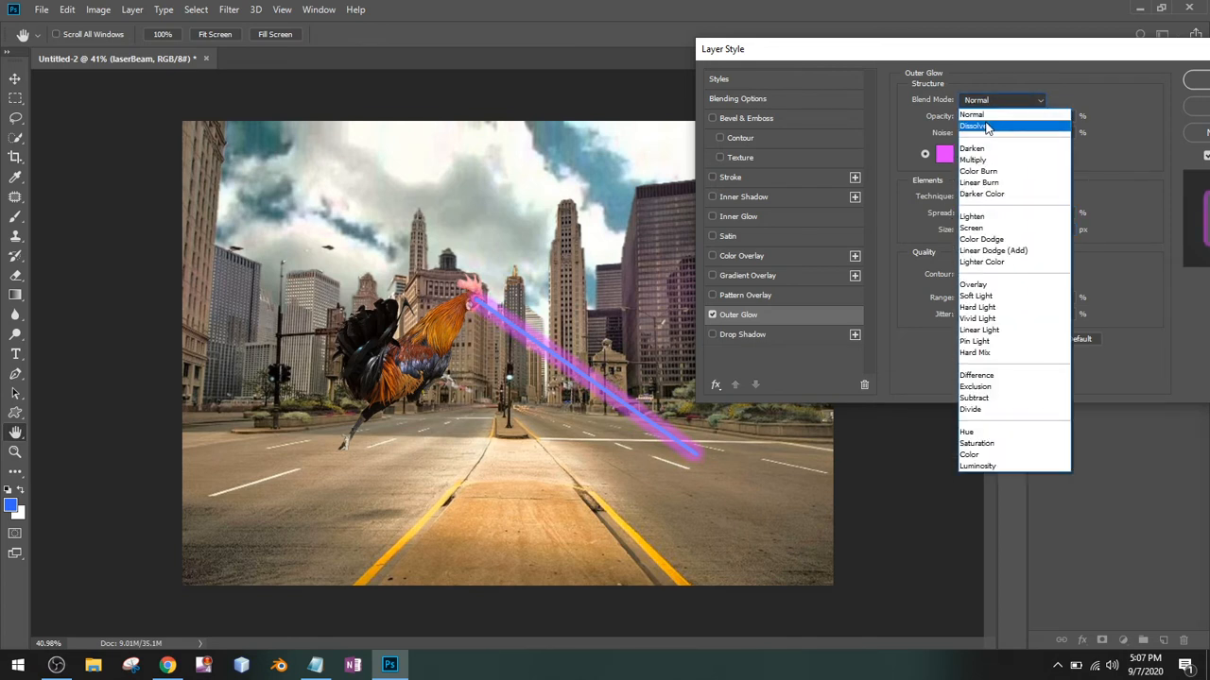
left_click(971, 149)
key("Down")
key("Down")
key("Down")
key("Down")
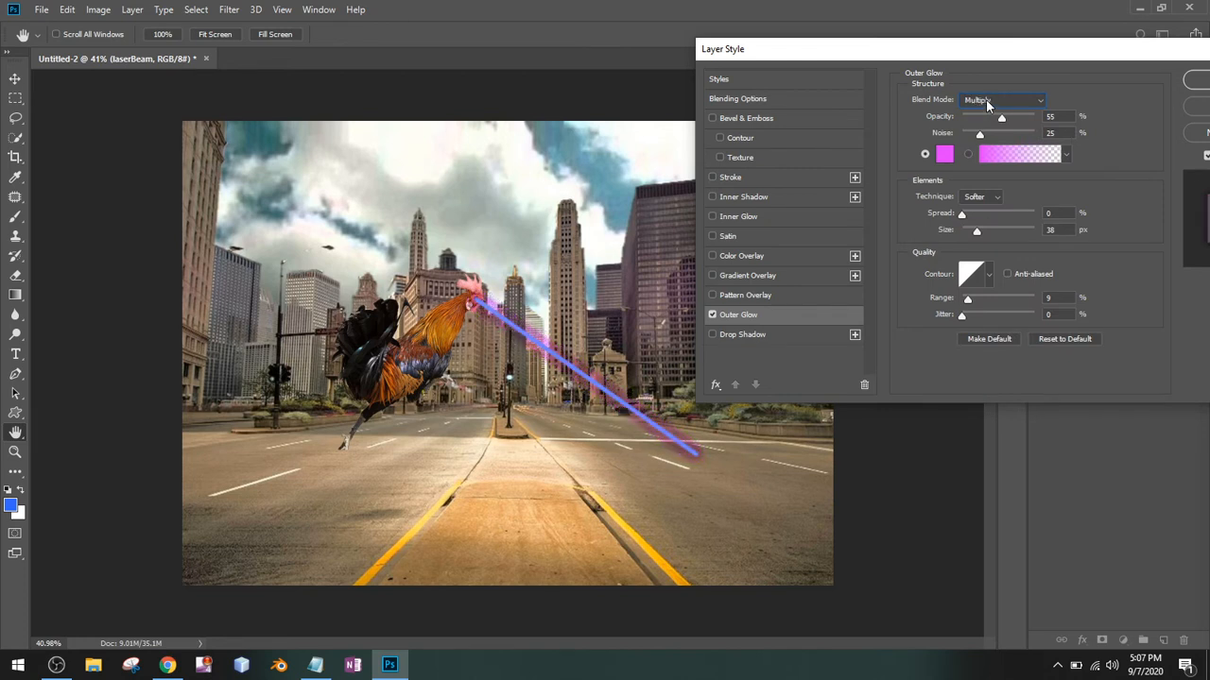
key("Down")
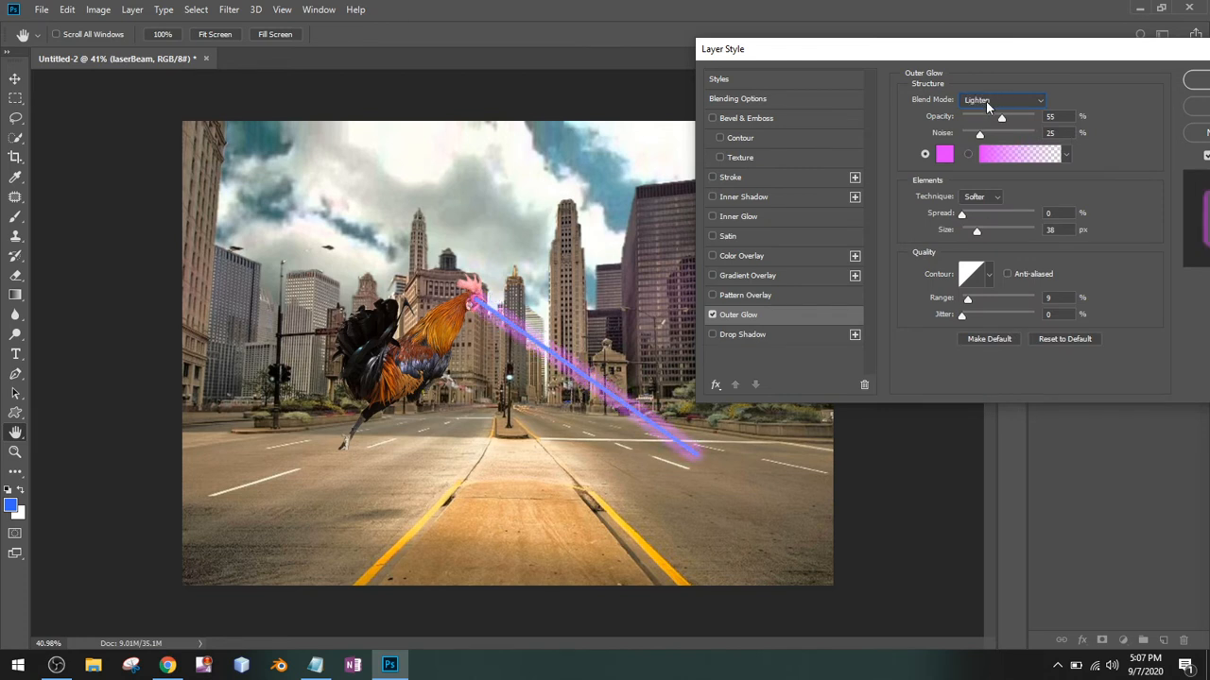
key("Down")
key("Down")
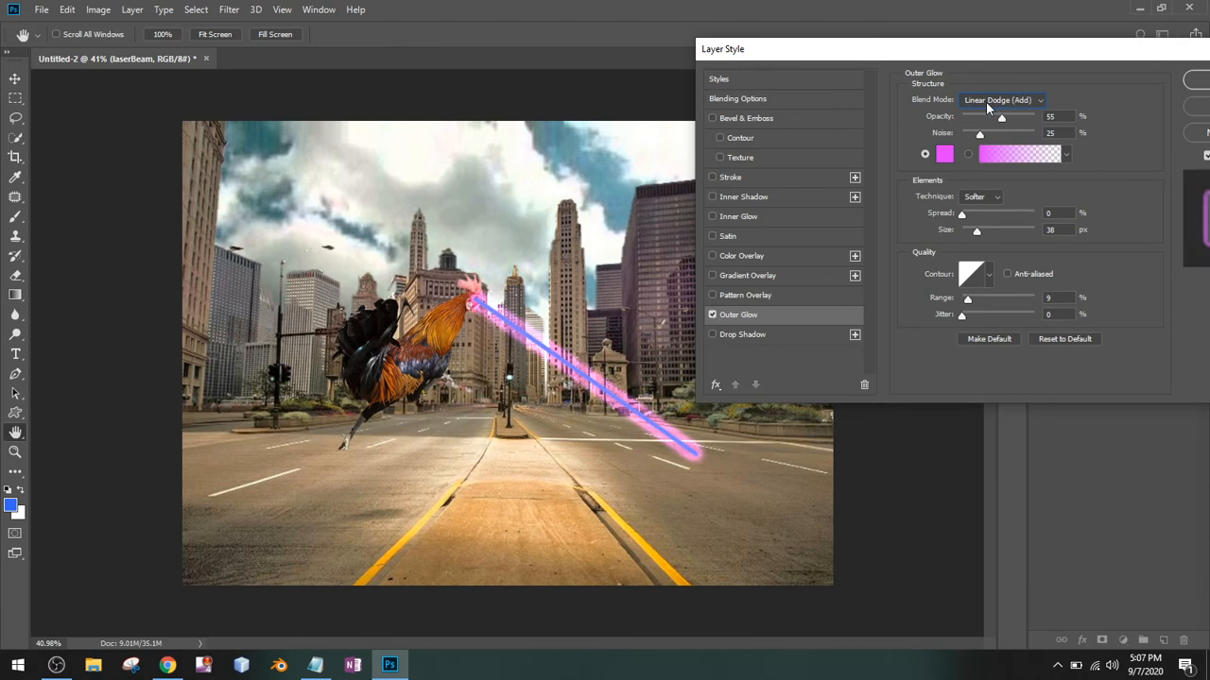
key("Down")
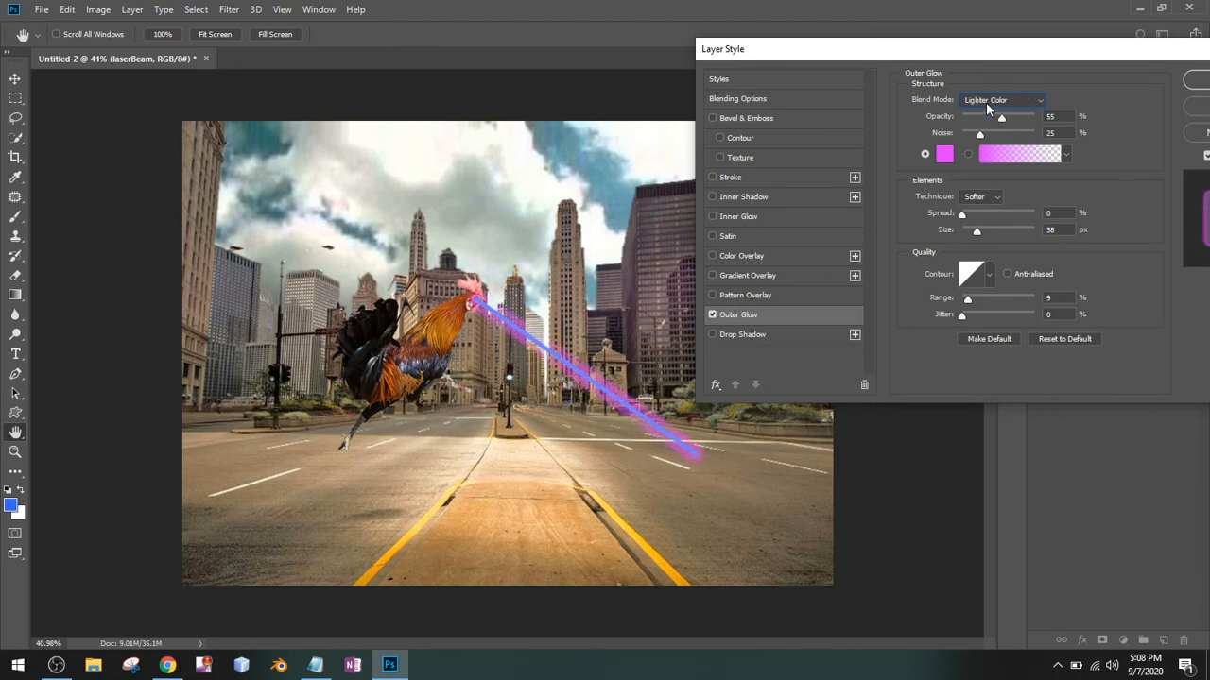
left_click_drag(1003, 116, 992, 120)
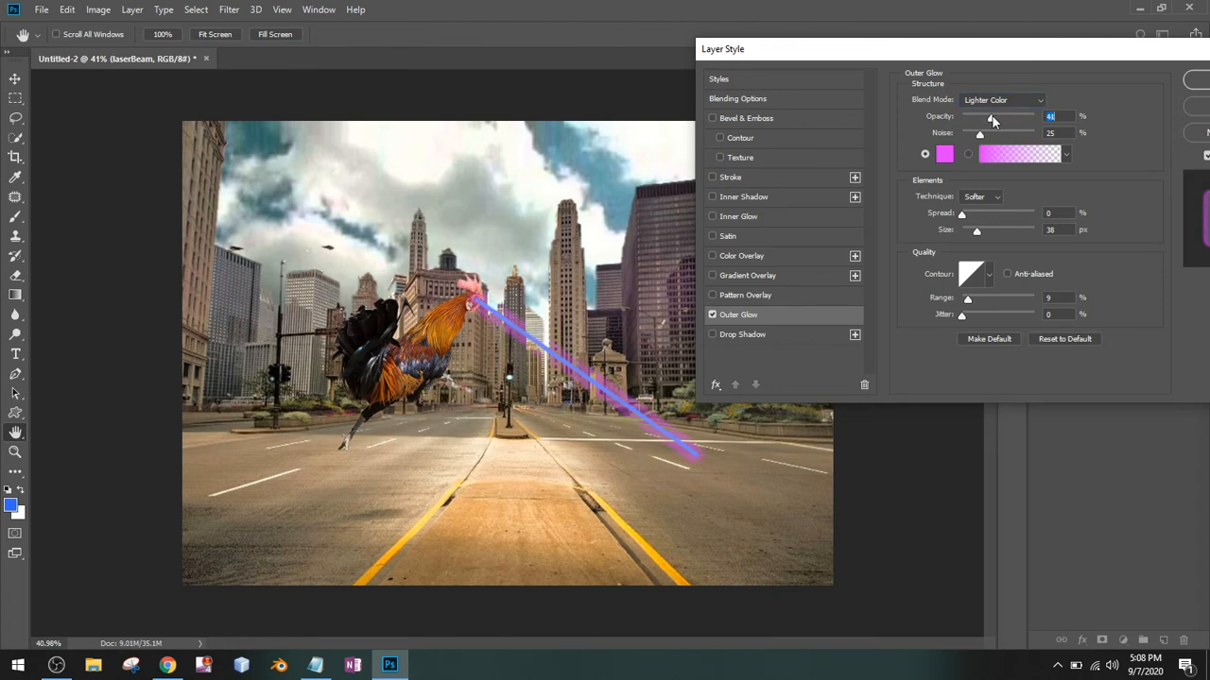
left_click(1197, 80)
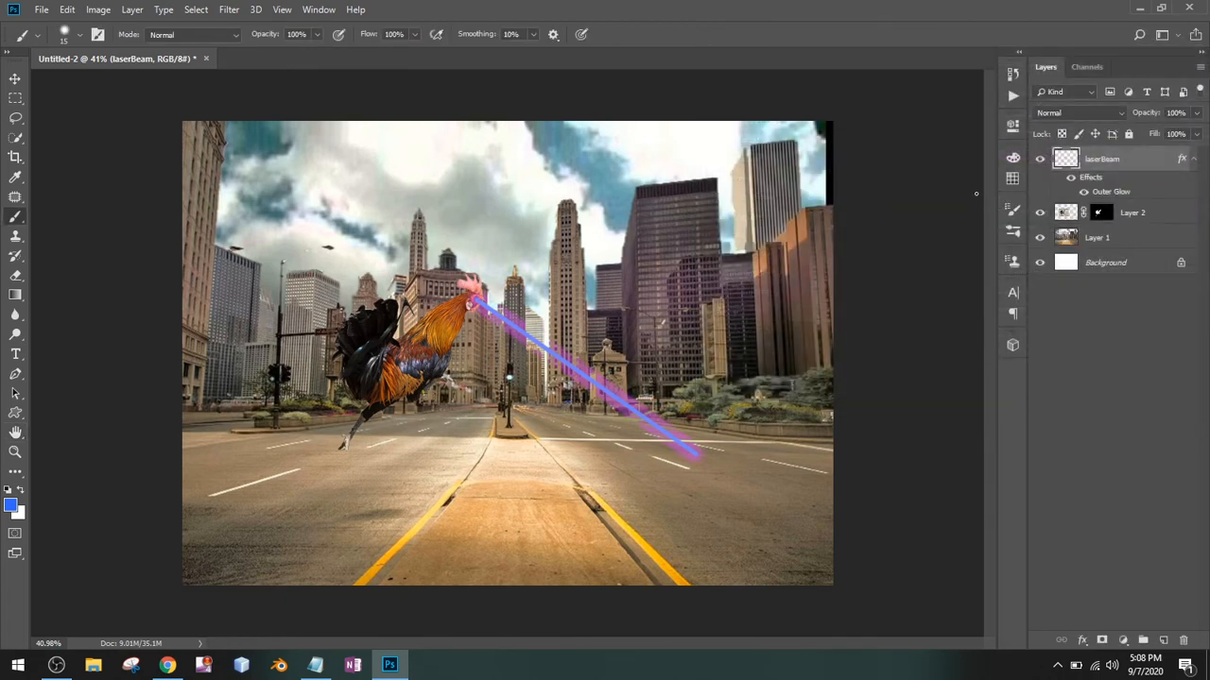
Adjust the laserBeam layer's Hue/Saturation to hue -9 and saturation +69.
key("ctrl+u")
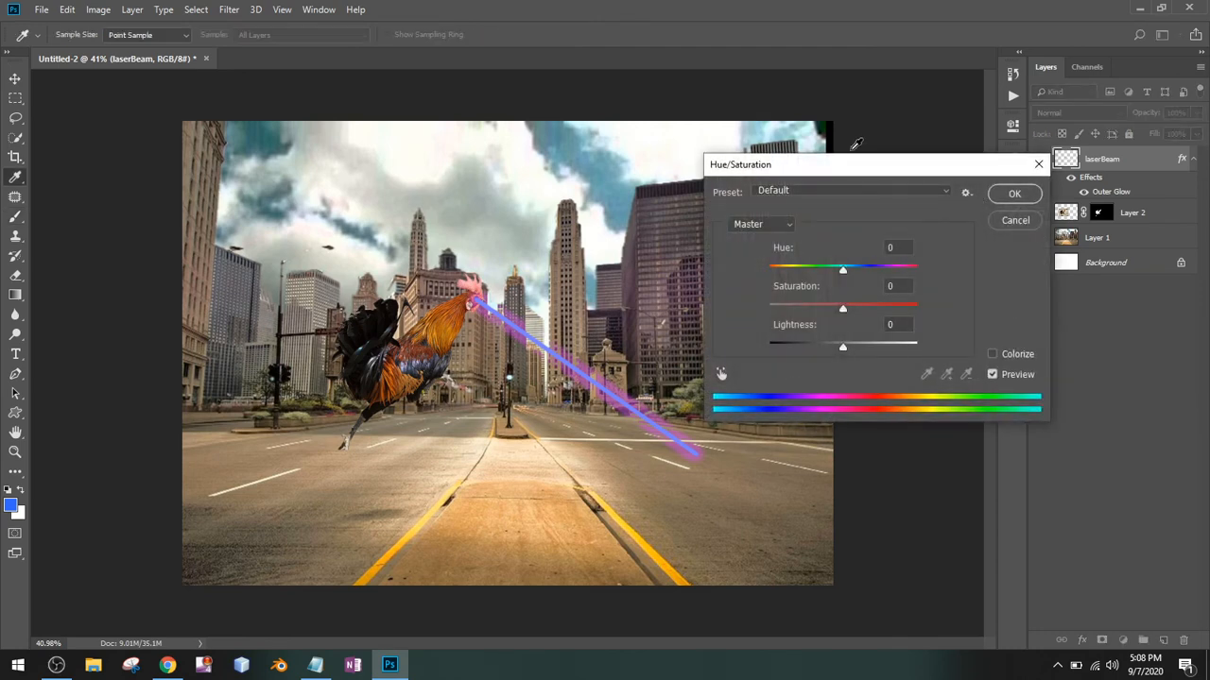
left_click_drag(848, 166, 856, 140)
left_click_drag(851, 246, 902, 296)
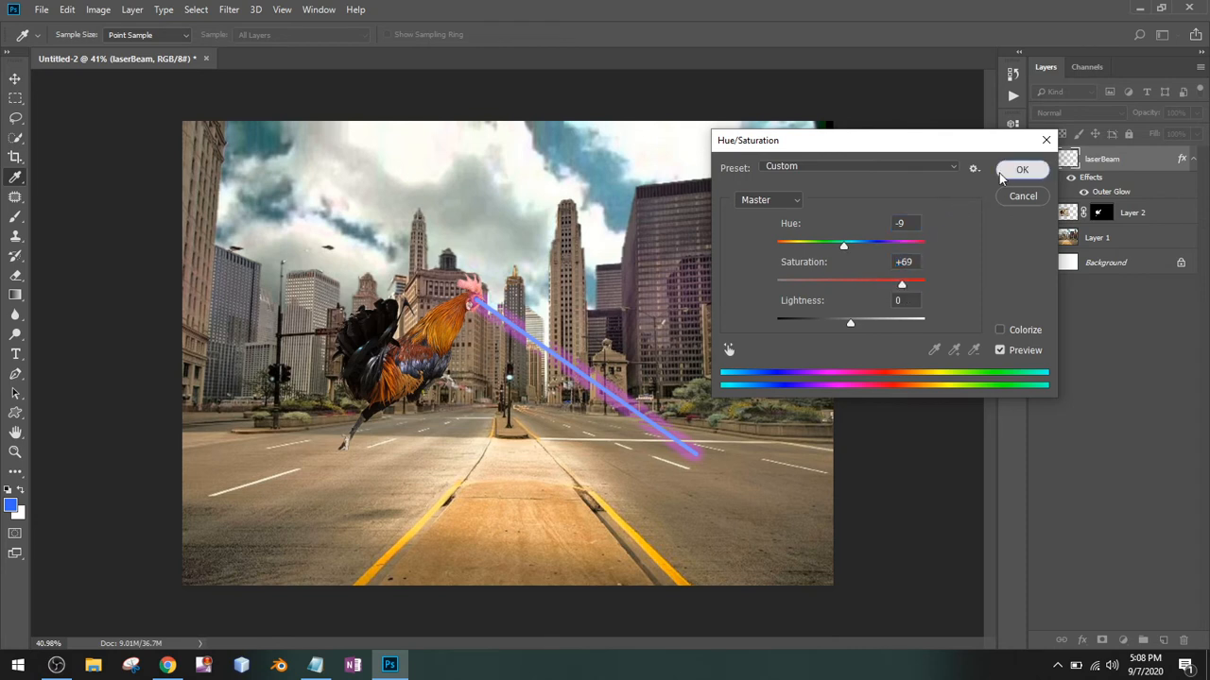
left_click(1022, 169)
Shift the laser beam slightly with Free Transform so that it starts at the rooster's eye.
key("ctrl+t")
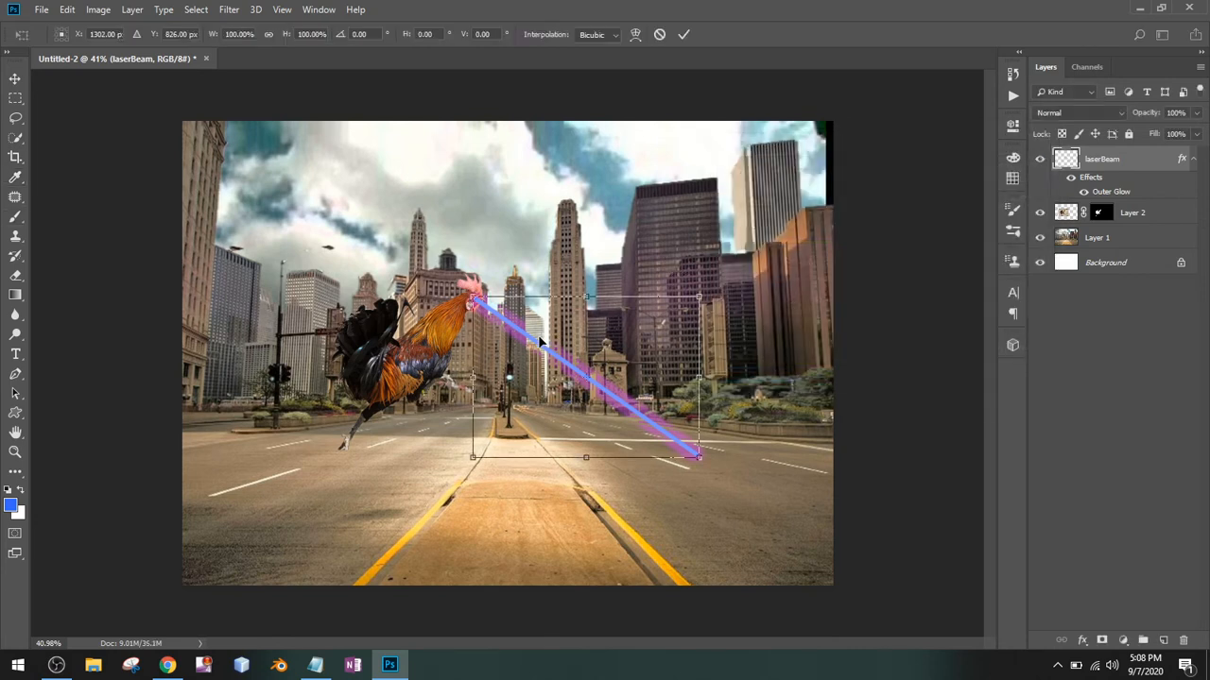
left_click_drag(542, 343, 548, 345)
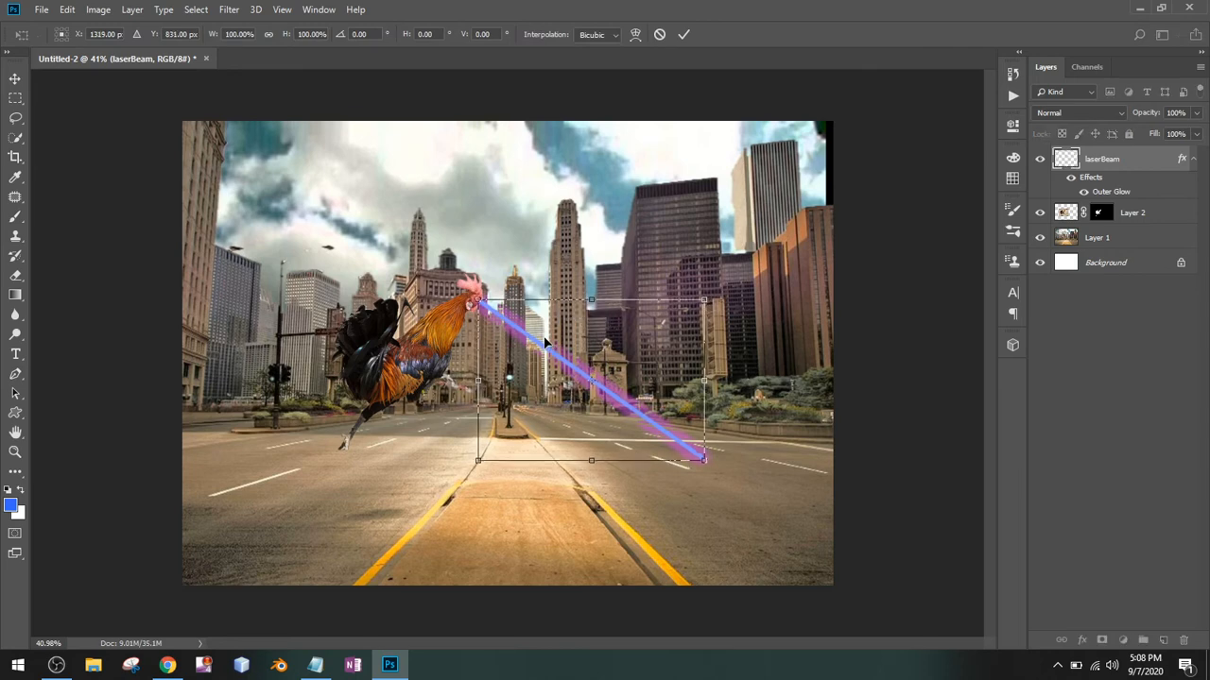
key("Return")
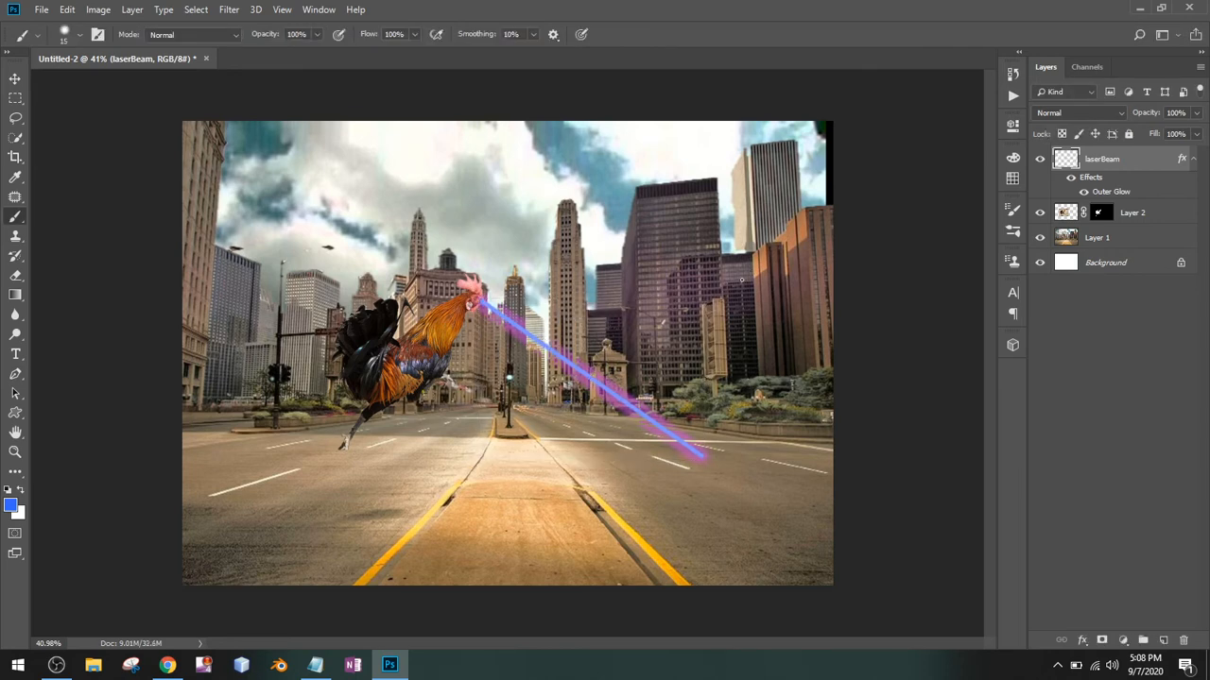
key("ctrl+u")
left_click_drag(850, 243, 891, 259)
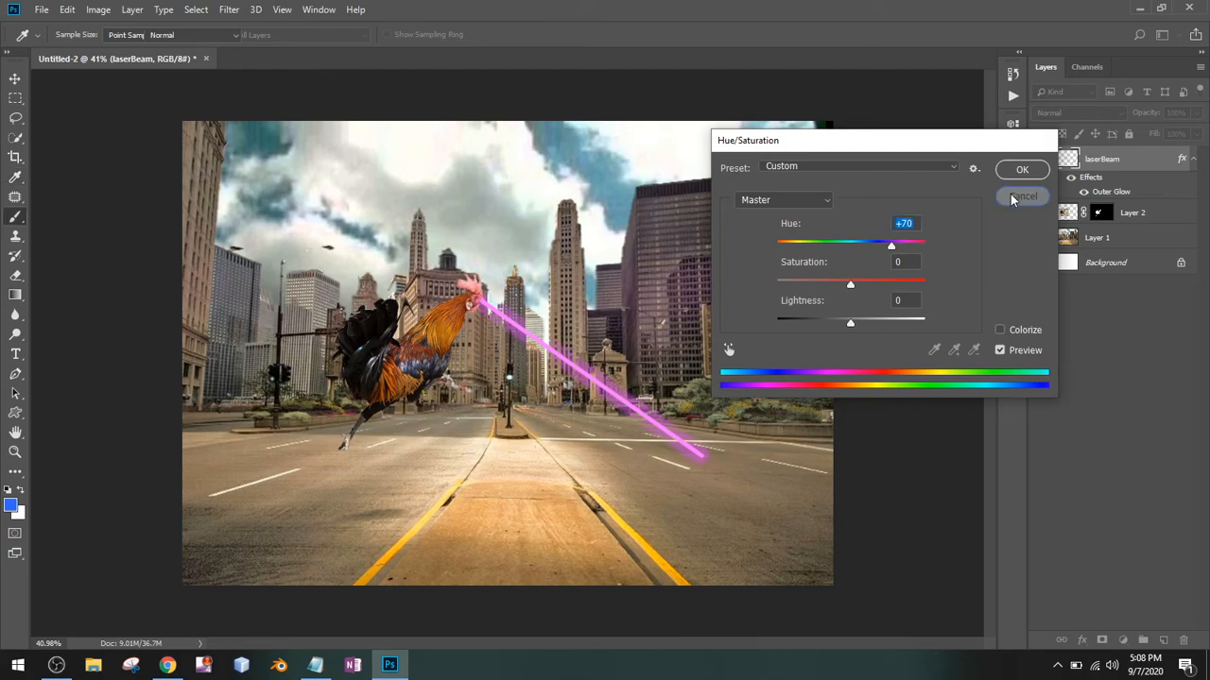
left_click(1010, 194)
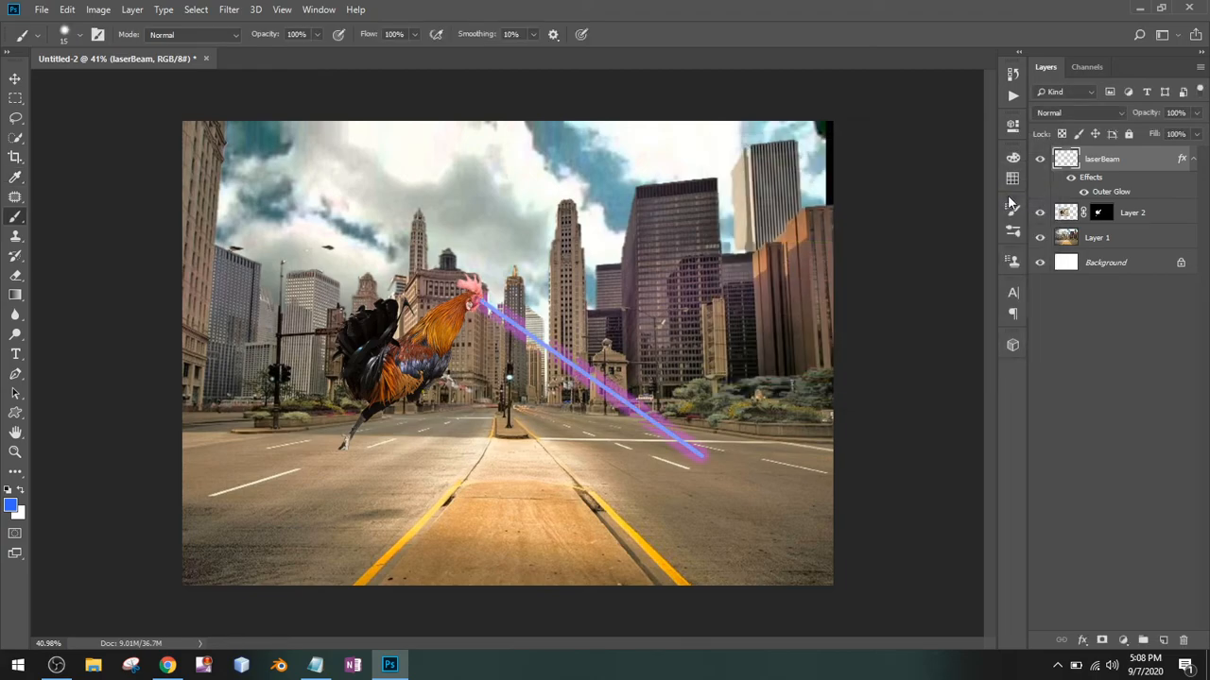
Switch to Chrome and search DuckDuckGo images for "fire explosion".
left_click(162, 664)
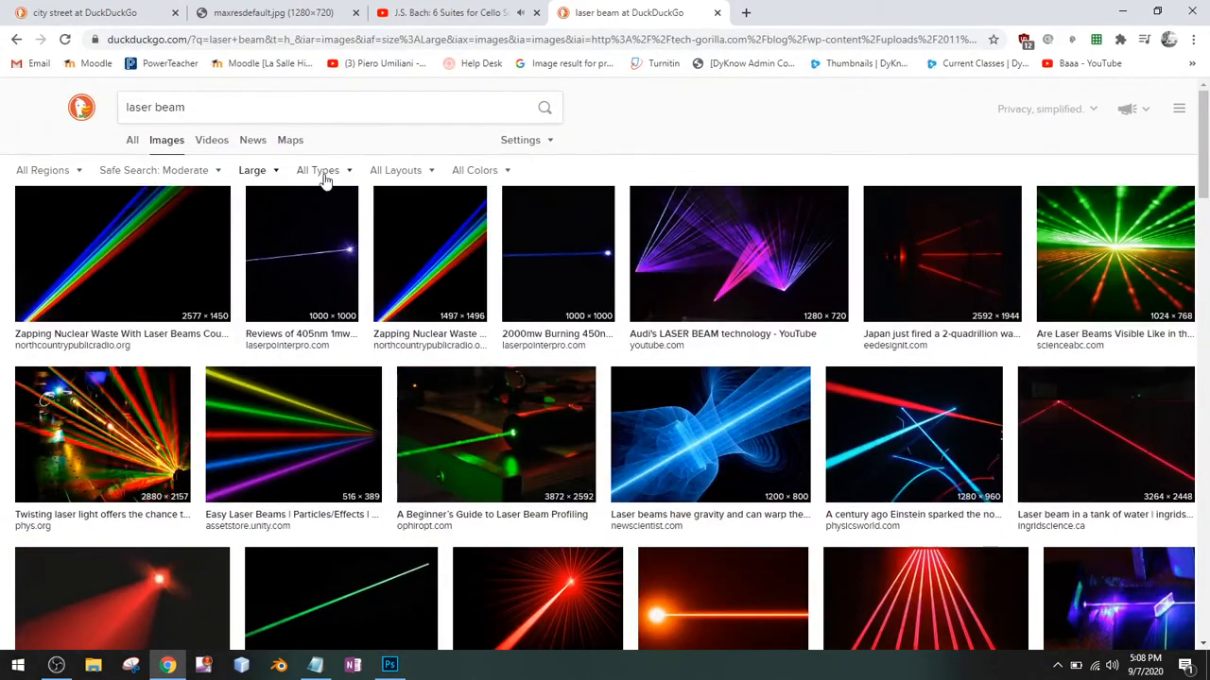
left_click(236, 107)
type("fi")
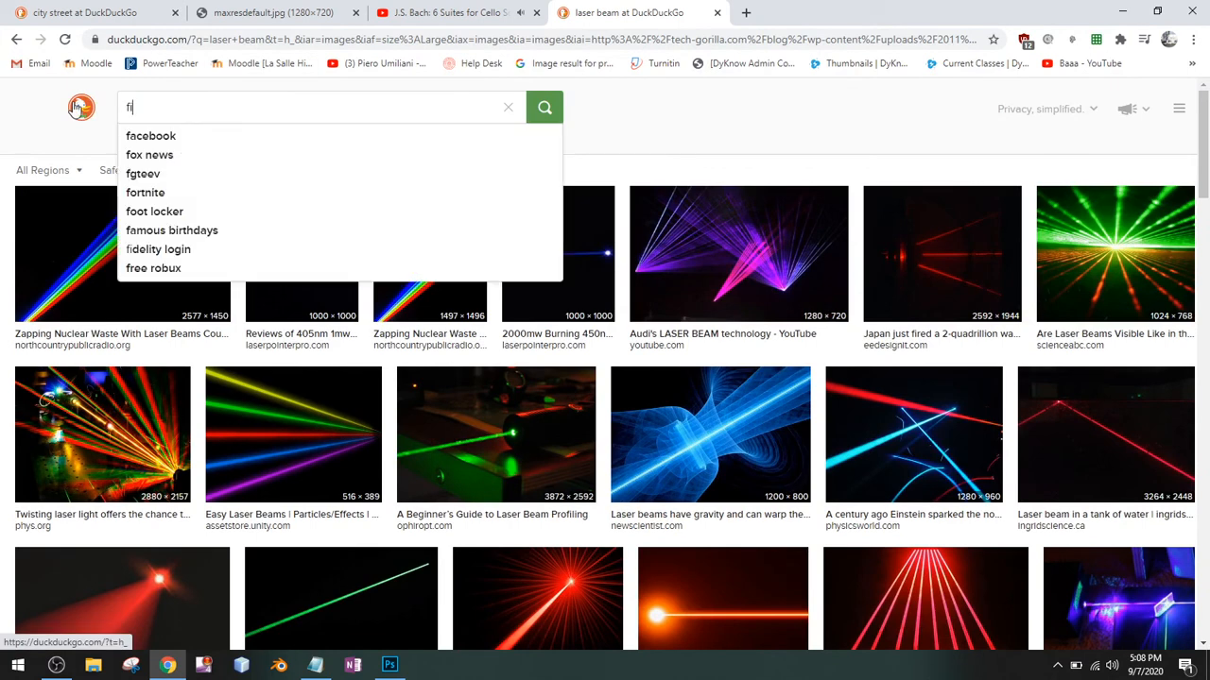
type("re explosion")
key("Return")
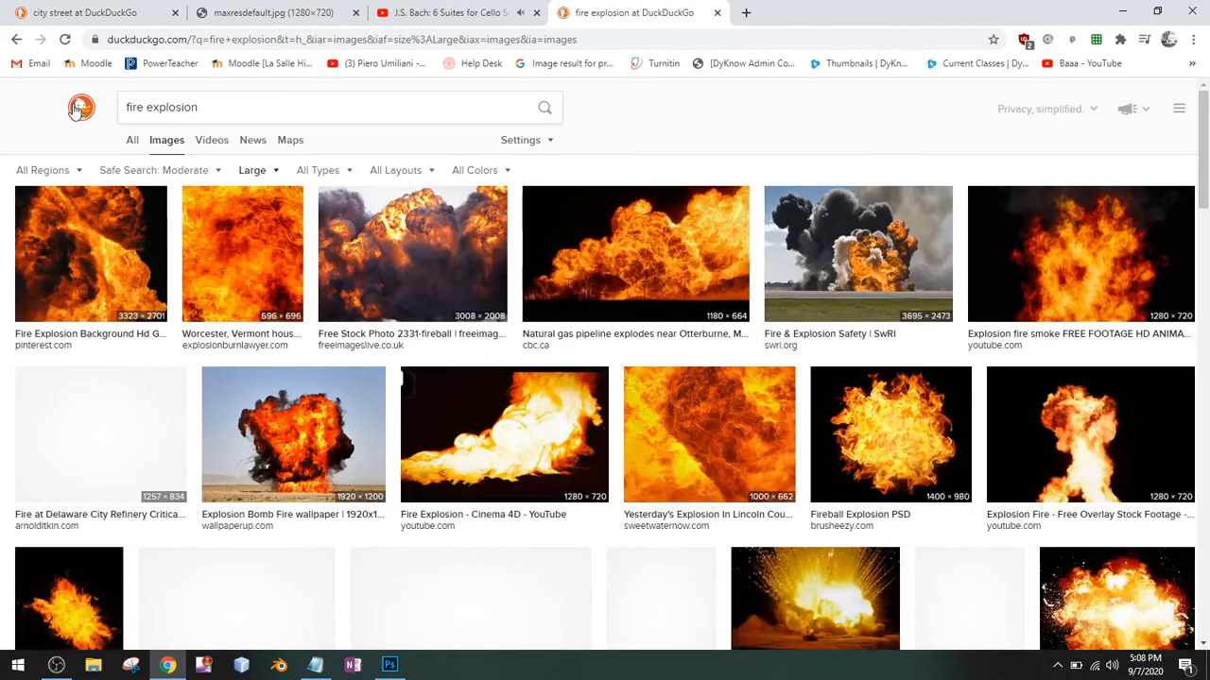
Open the 1920 x 1200 Explosion Bomb Fire wallpaper preview, copy the image and return to Photoshop.
left_click(322, 414)
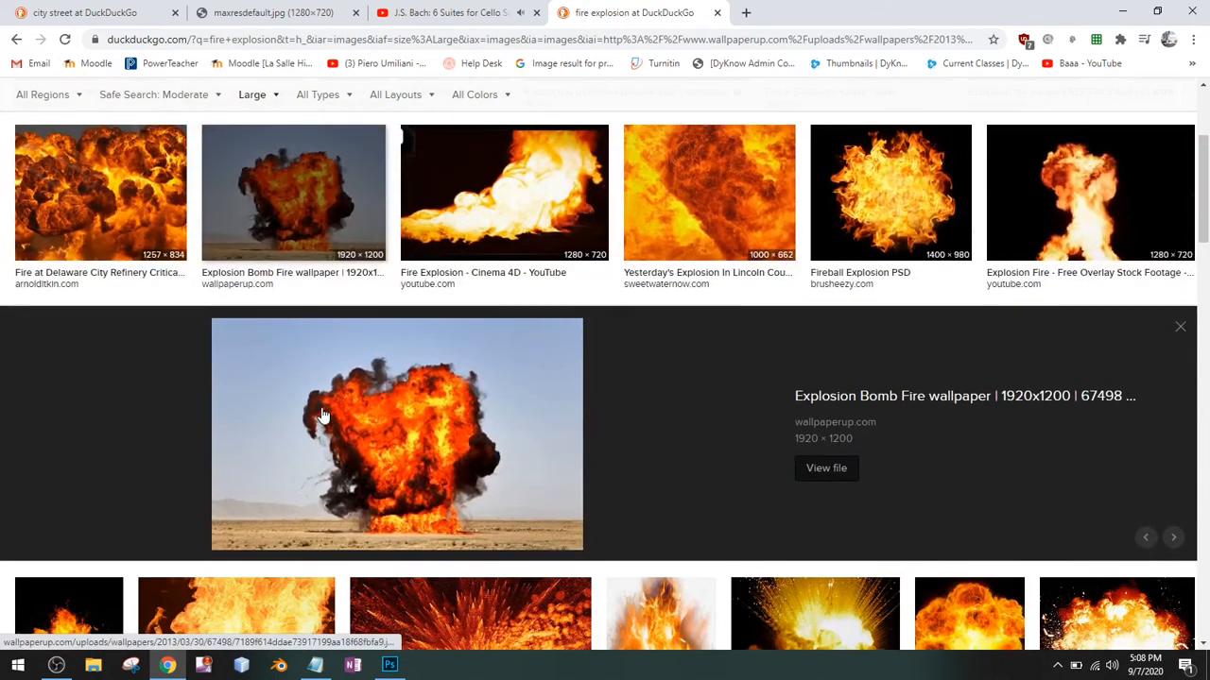
right_click(495, 383)
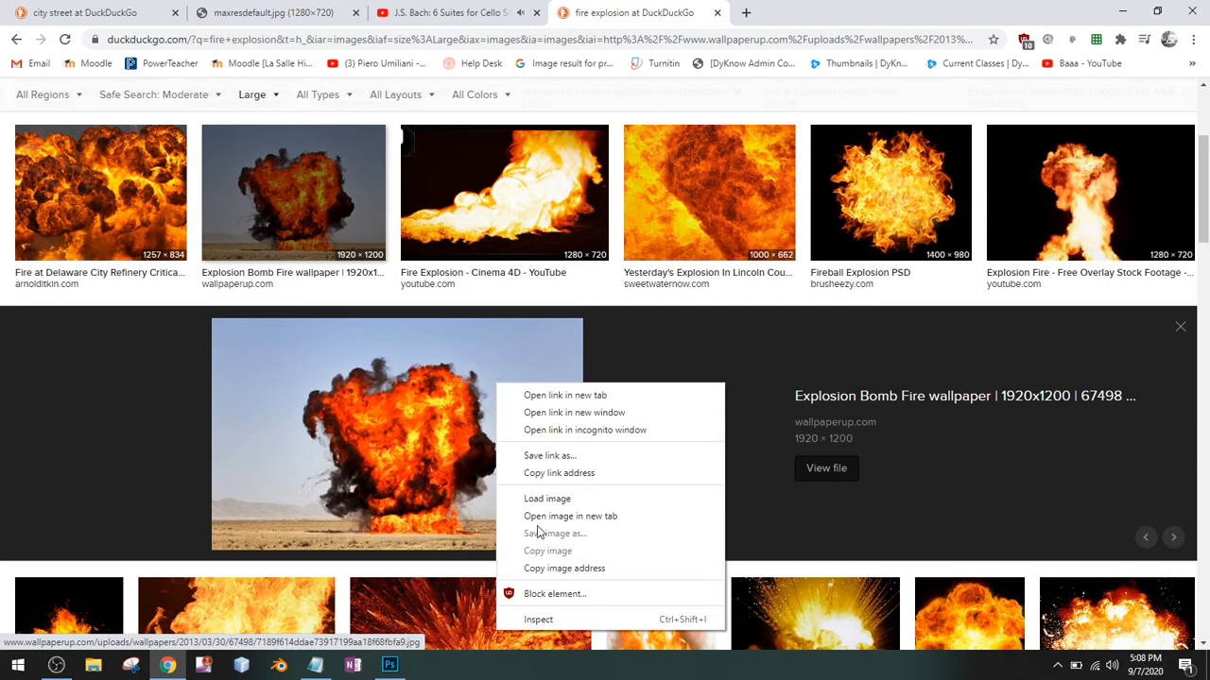
left_click(454, 355)
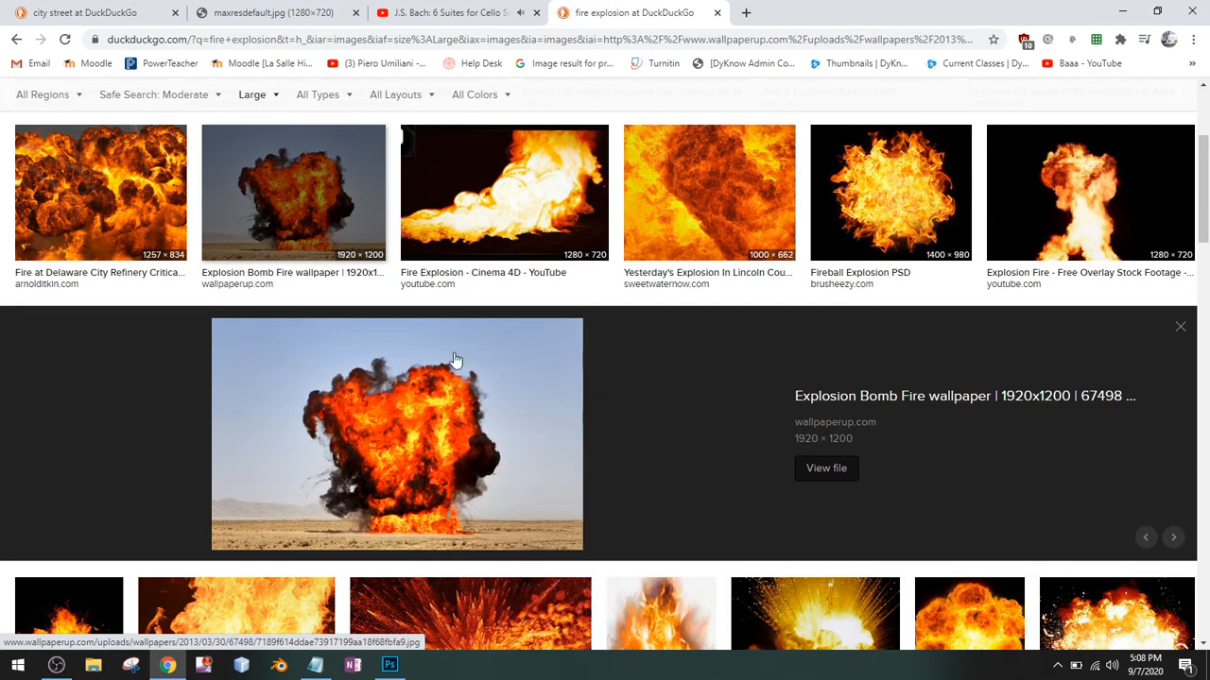
right_click(454, 353)
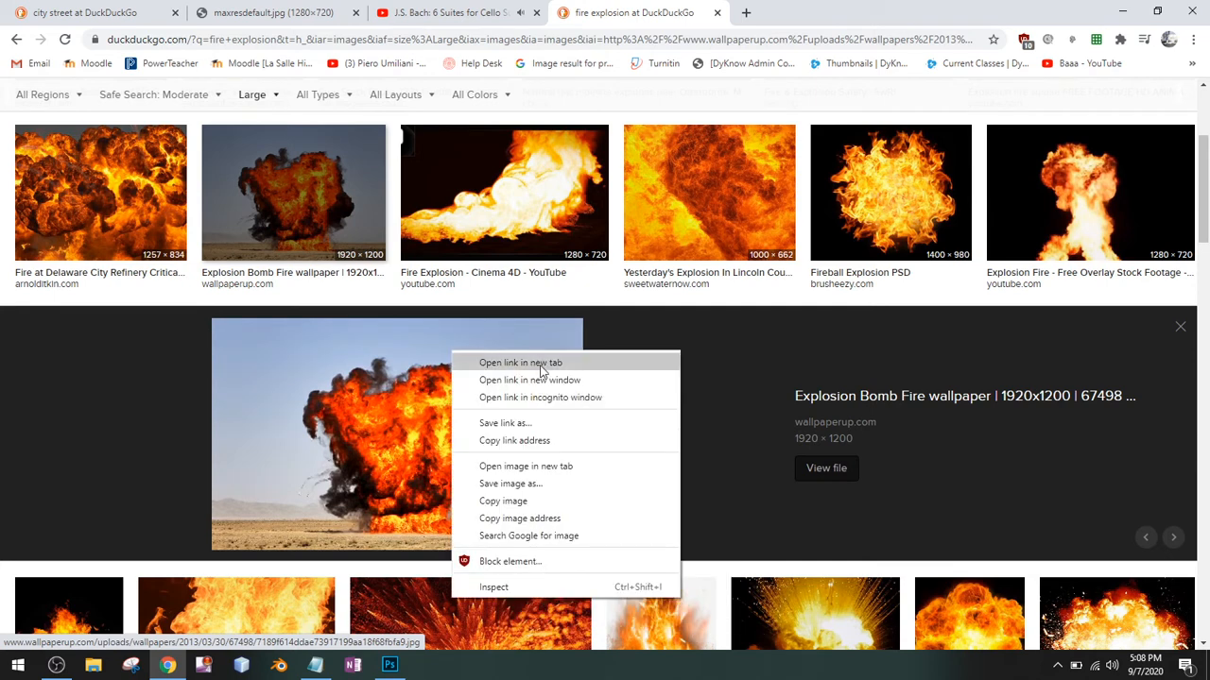
left_click(542, 503)
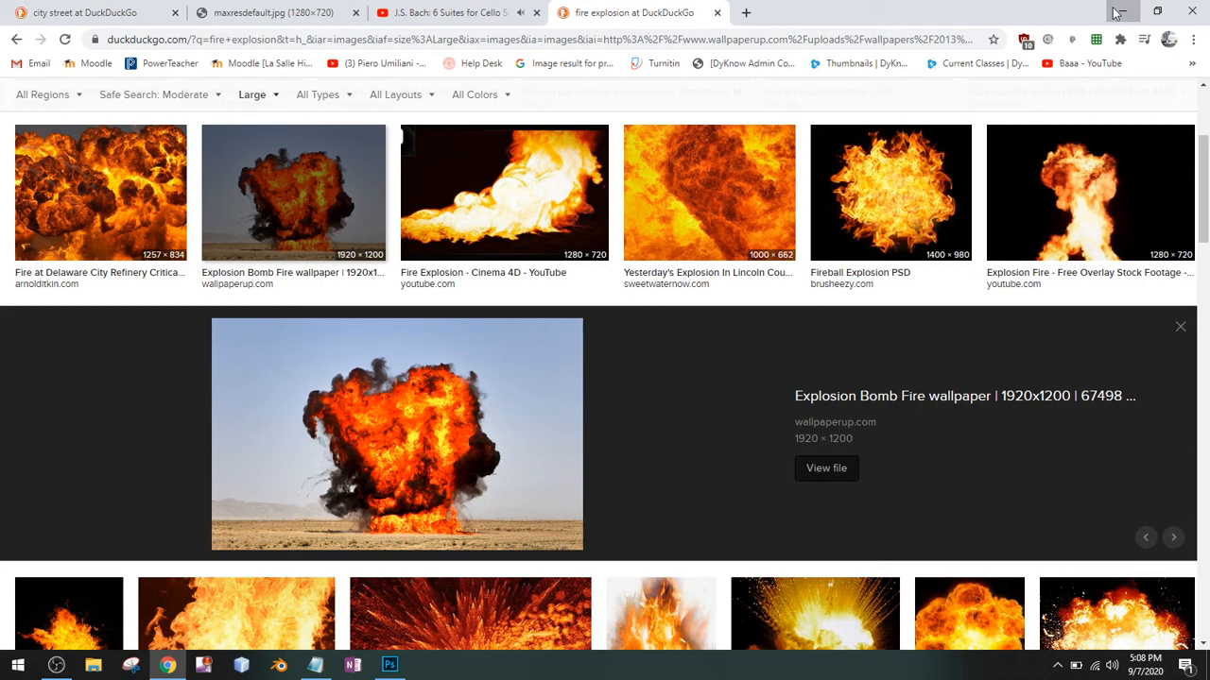
left_click(1117, 11)
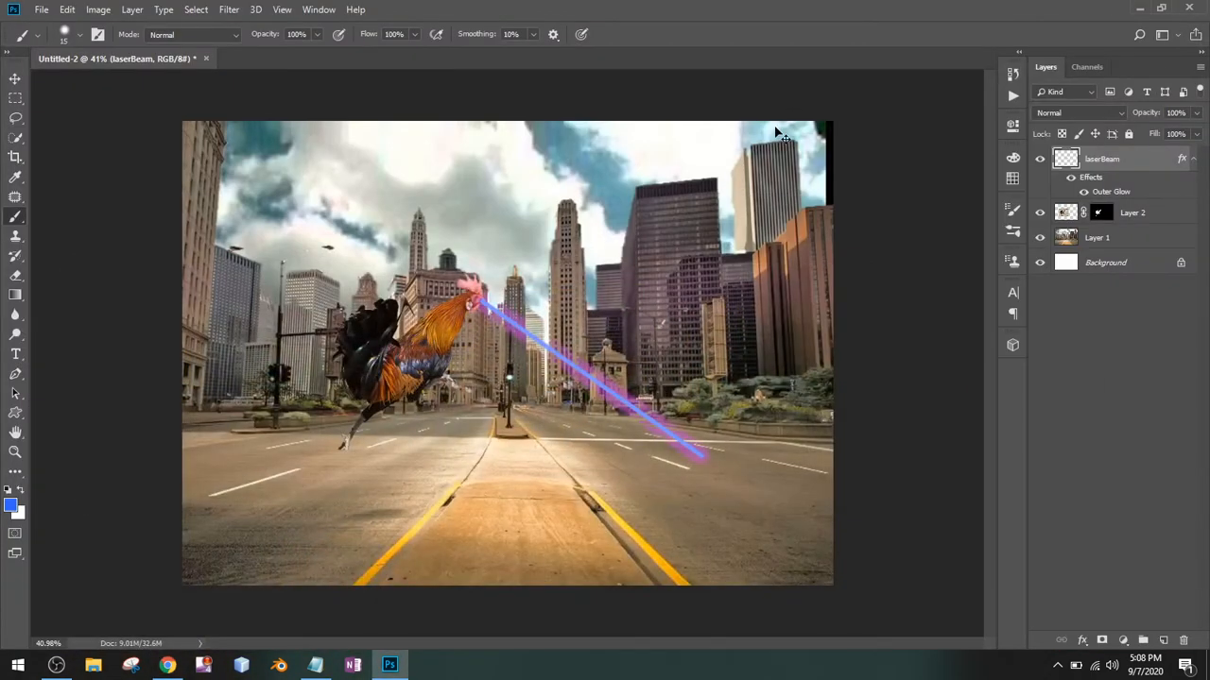
Paste the explosion image, scale it to about 51% over the beam's road end, and move its layer directly below laserBeam.
key("ctrl+v")
key("ctrl+t")
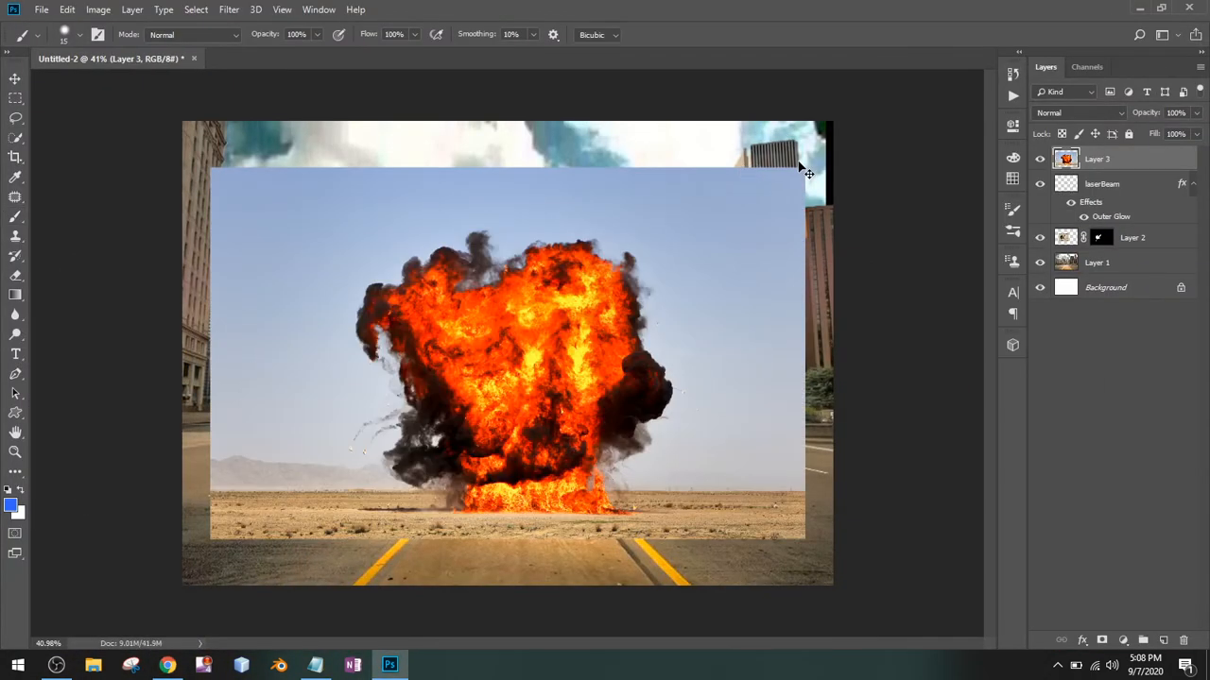
left_click_drag(805, 168, 805, 321)
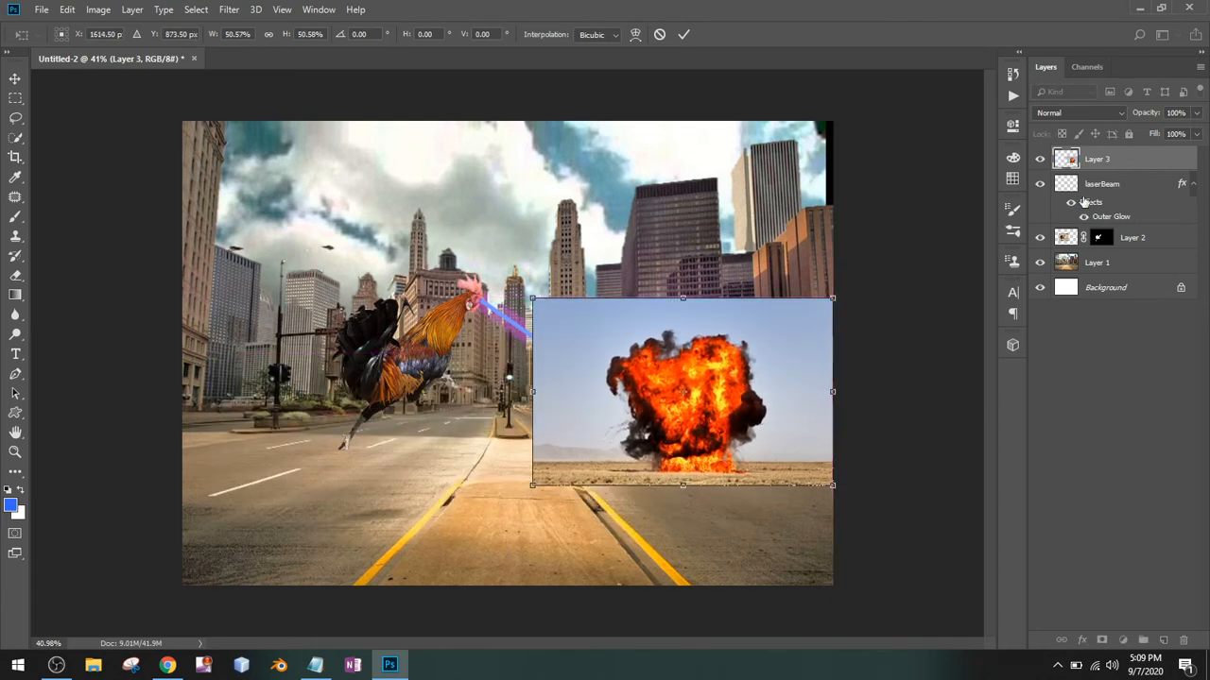
key("Return")
left_click_drag(1129, 163, 1130, 225)
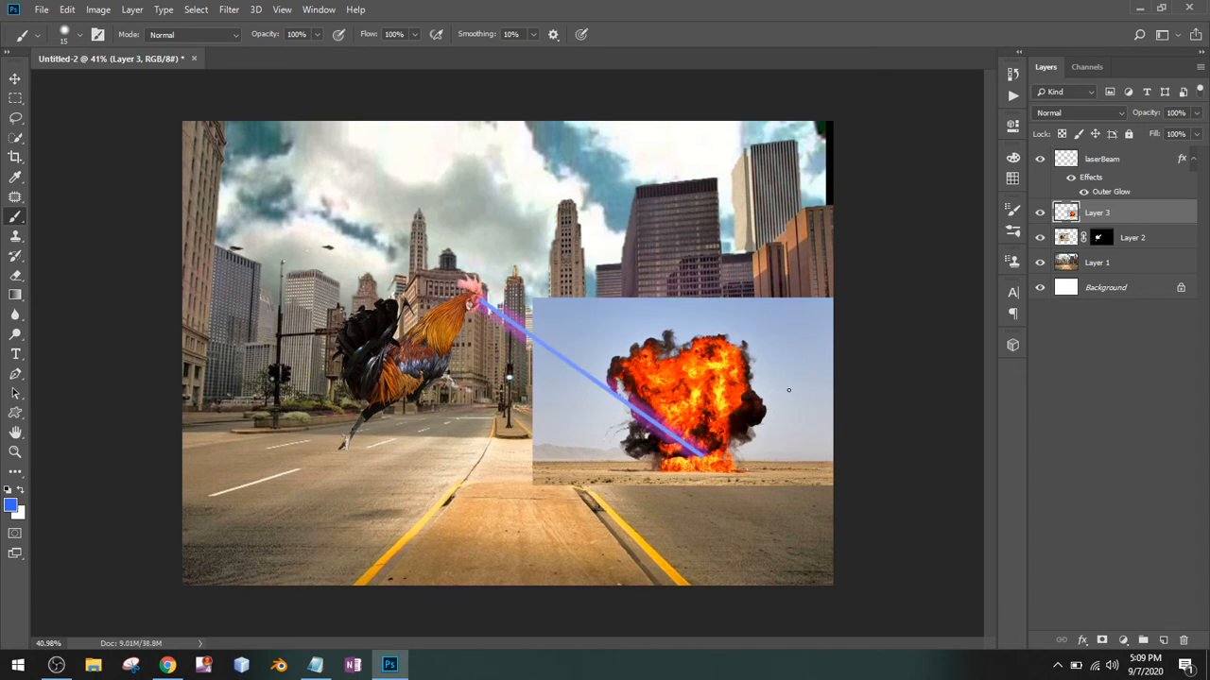
Hide the laserBeam layer and select the explosion with its smoke on Layer 3 using Quick Selection at brush size 80.
left_click(1040, 160)
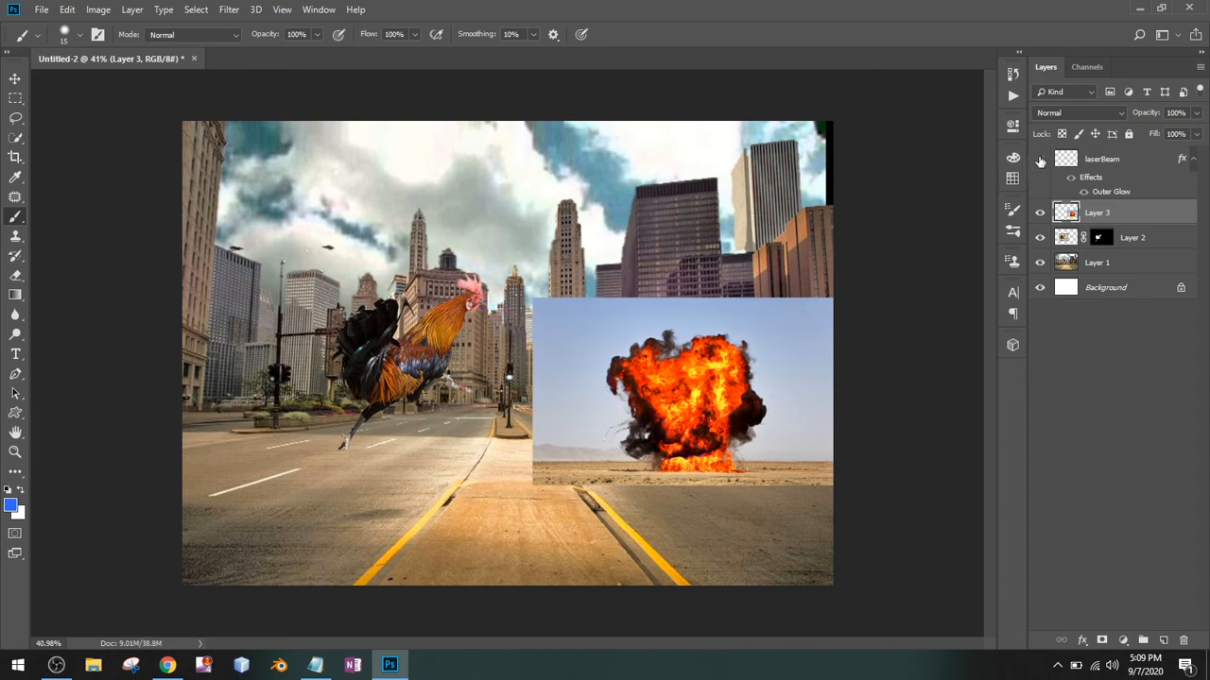
key("w")
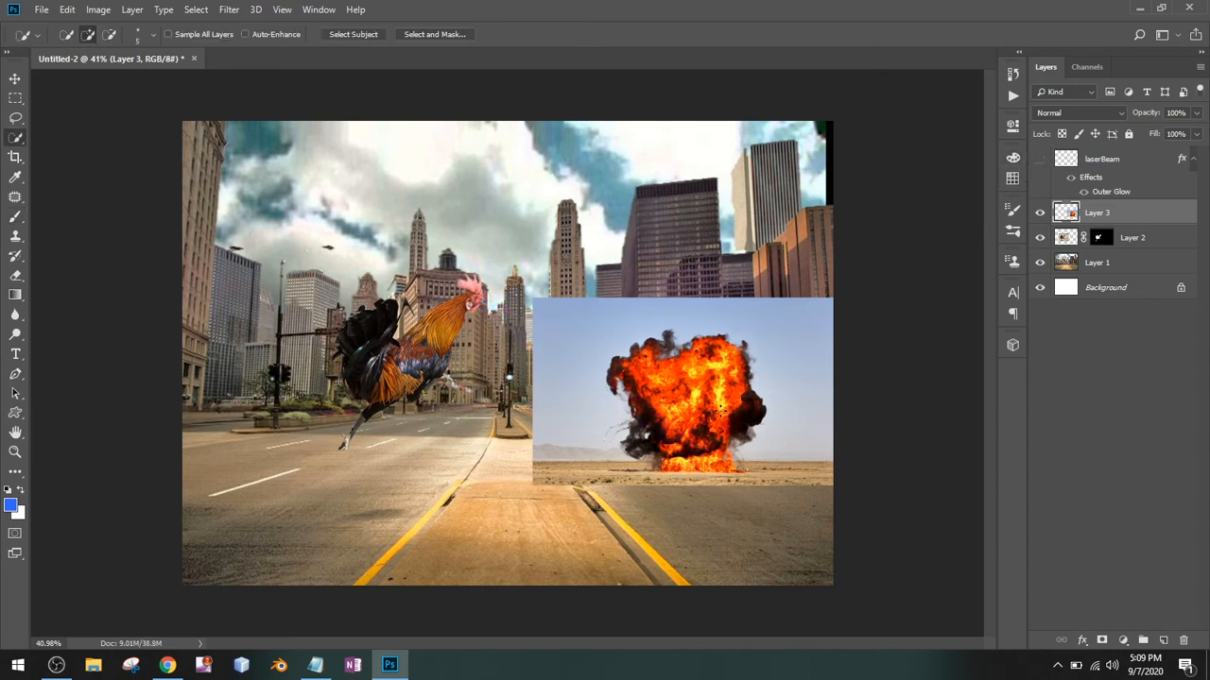
scroll(721, 408, "up", 5)
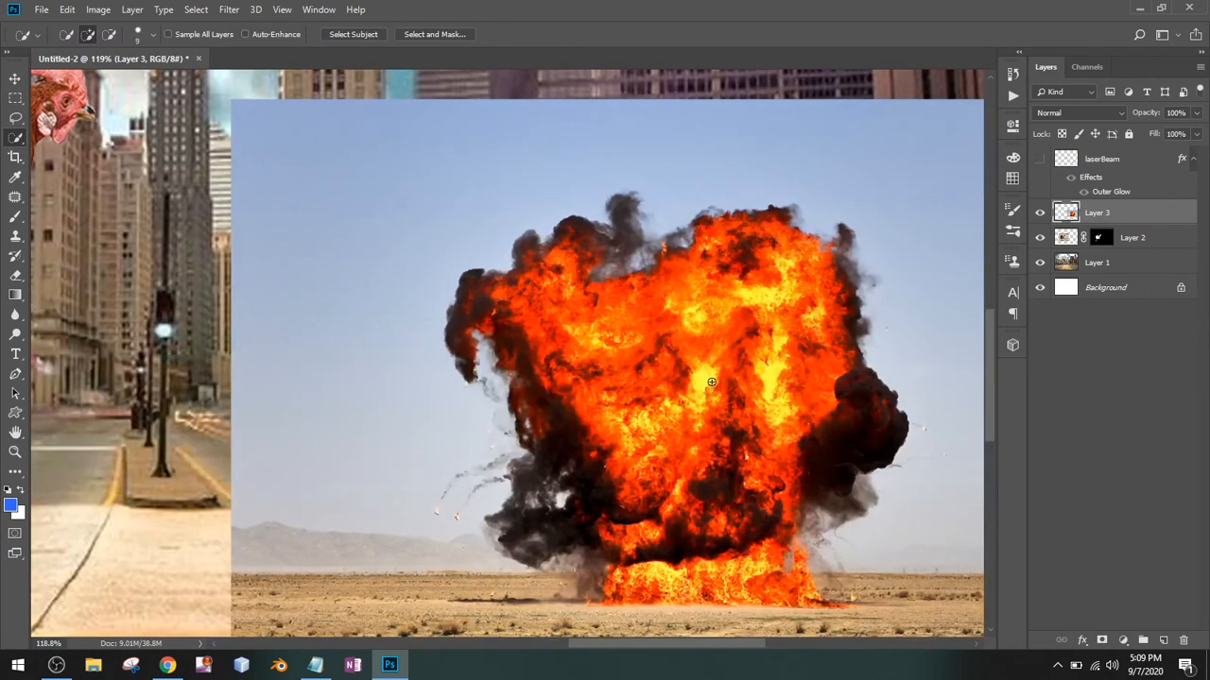
key("bracketright")
key("bracketright")
key("bracketright")
key("bracketright")
key("bracketright")
key("bracketright")
key("bracketright")
key("bracketright")
mouse_move(654, 364)
left_mouse_down()
mouse_move(584, 304)
mouse_move(594, 263)
mouse_move(526, 300)
mouse_move(553, 416)
mouse_move(623, 503)
mouse_move(644, 559)
mouse_move(784, 574)
mouse_move(791, 481)
left_mouse_up()
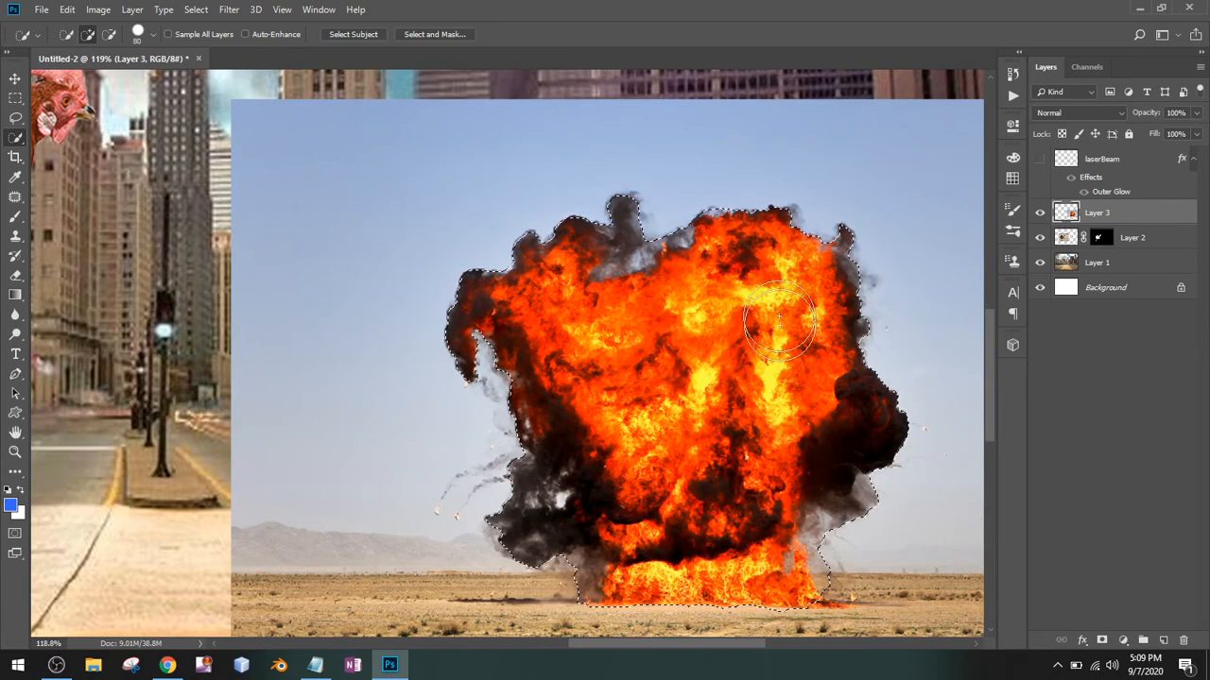
Refine the explosion selection in Select and Mask by brushing the smoky edges with a size 40 Refine Edge brush.
left_click(421, 34)
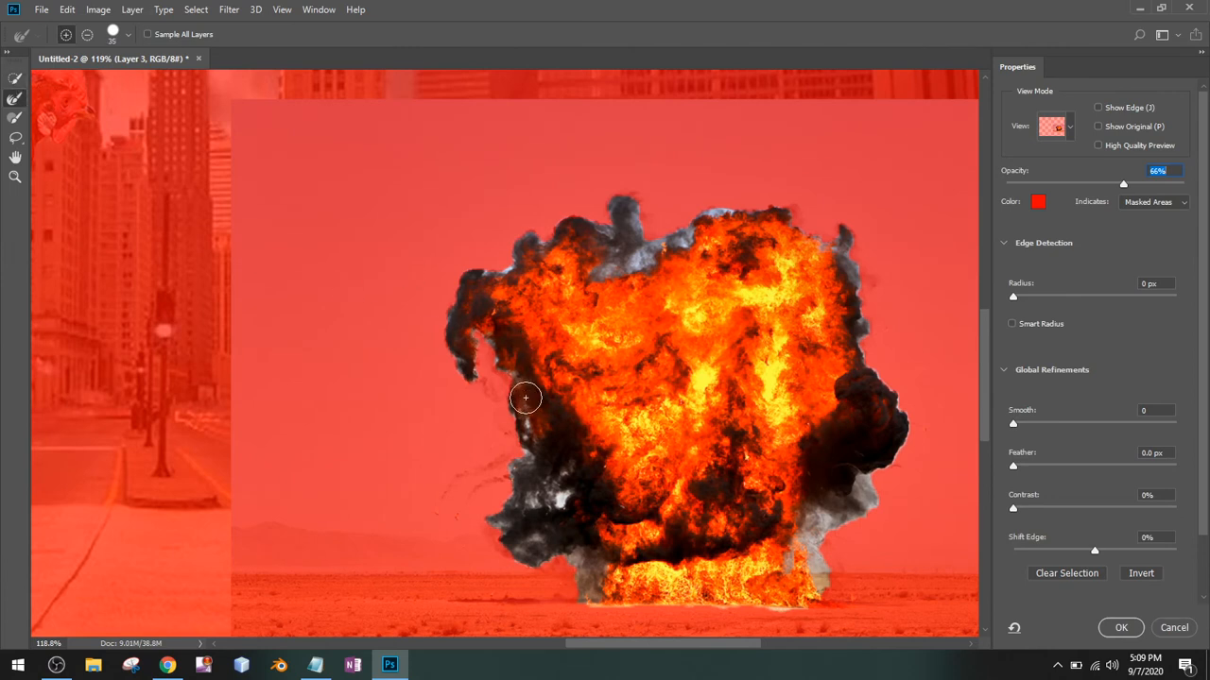
key("bracketright")
key("bracketright")
key("bracketright")
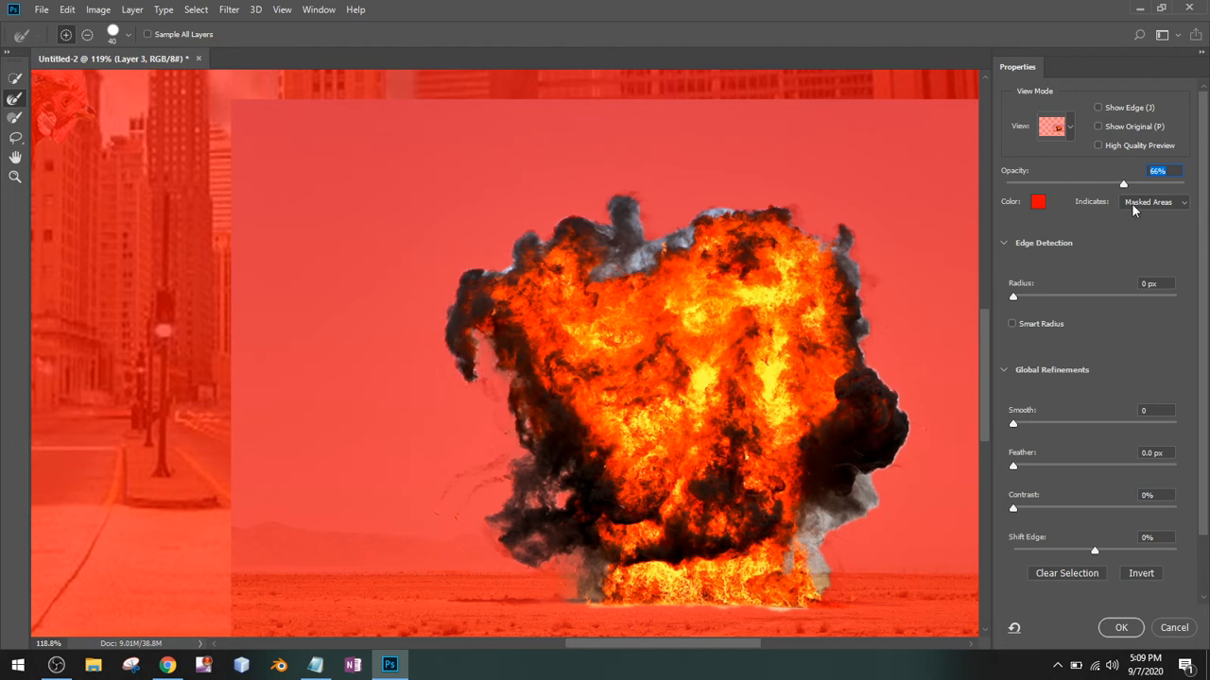
left_click(1072, 127)
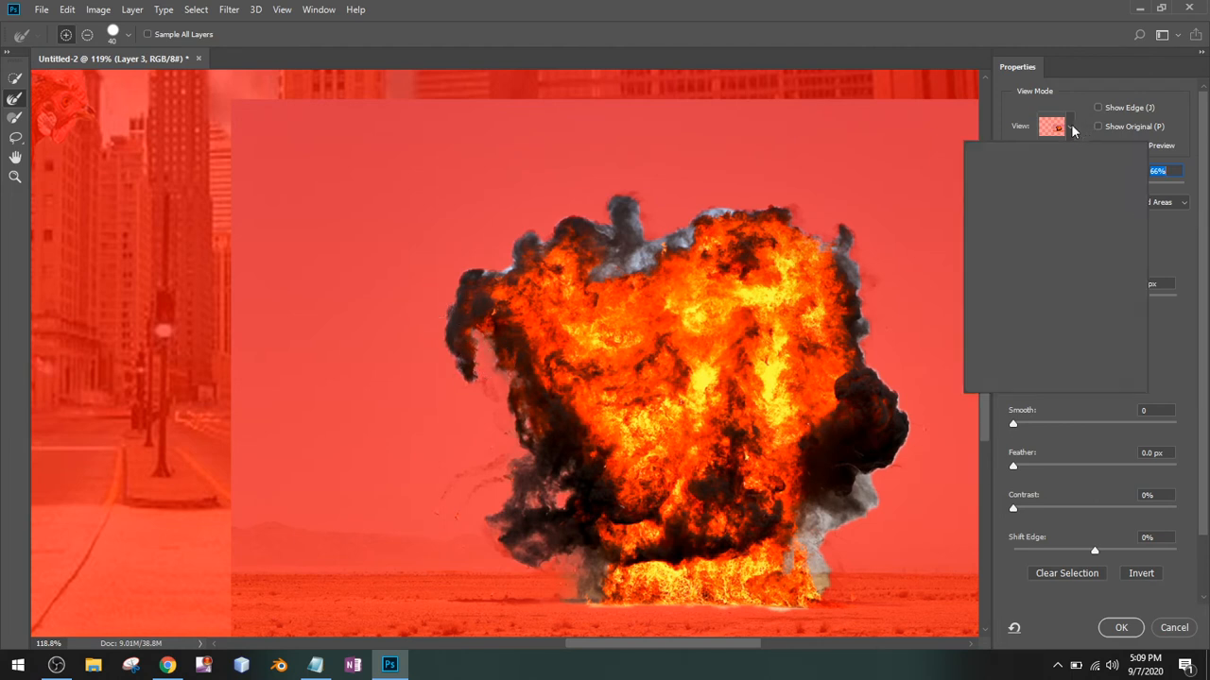
left_click(1069, 128)
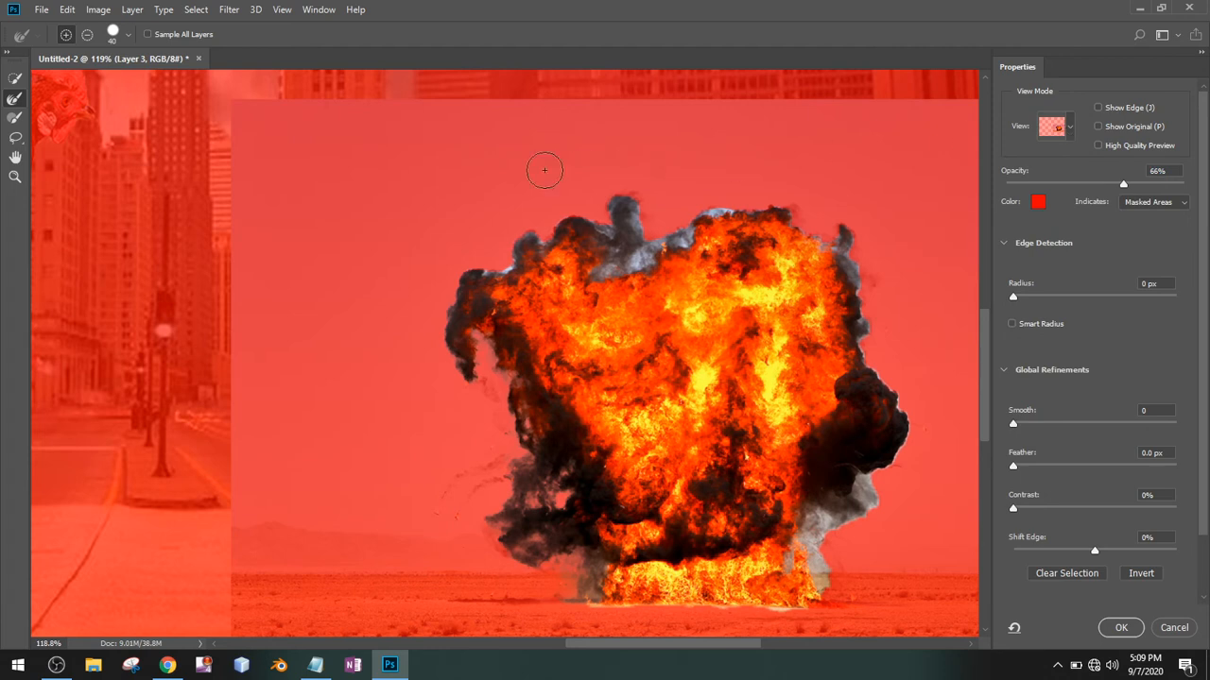
left_click(18, 99)
mouse_move(564, 255)
left_mouse_down()
mouse_move(644, 251)
mouse_move(633, 264)
mouse_move(627, 207)
mouse_move(619, 226)
mouse_move(584, 211)
left_mouse_up()
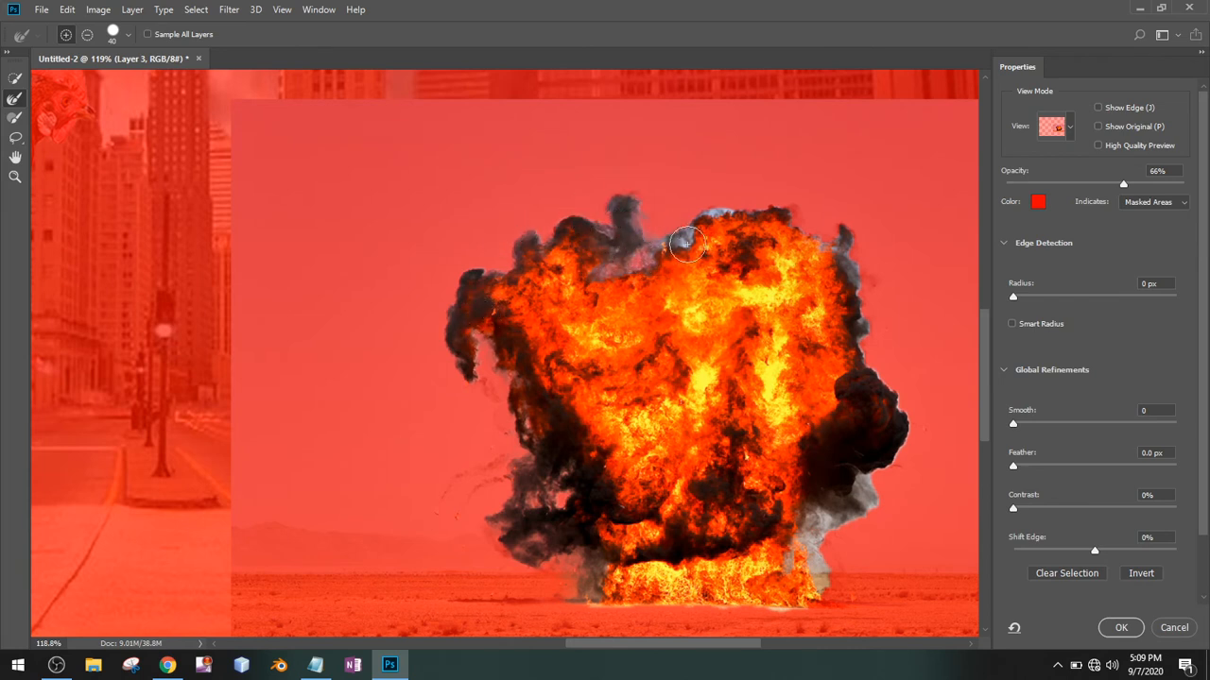
left_click_drag(697, 215, 672, 237)
mouse_move(857, 302)
left_mouse_down()
mouse_move(894, 419)
mouse_move(887, 458)
mouse_move(860, 465)
mouse_move(873, 506)
mouse_move(834, 534)
mouse_move(880, 508)
mouse_move(824, 535)
mouse_move(812, 528)
mouse_move(824, 573)
mouse_move(791, 562)
mouse_move(784, 606)
mouse_move(554, 604)
mouse_move(855, 588)
mouse_move(831, 569)
mouse_move(694, 595)
mouse_move(956, 406)
mouse_move(944, 533)
mouse_move(884, 565)
mouse_move(811, 584)
left_mouse_up()
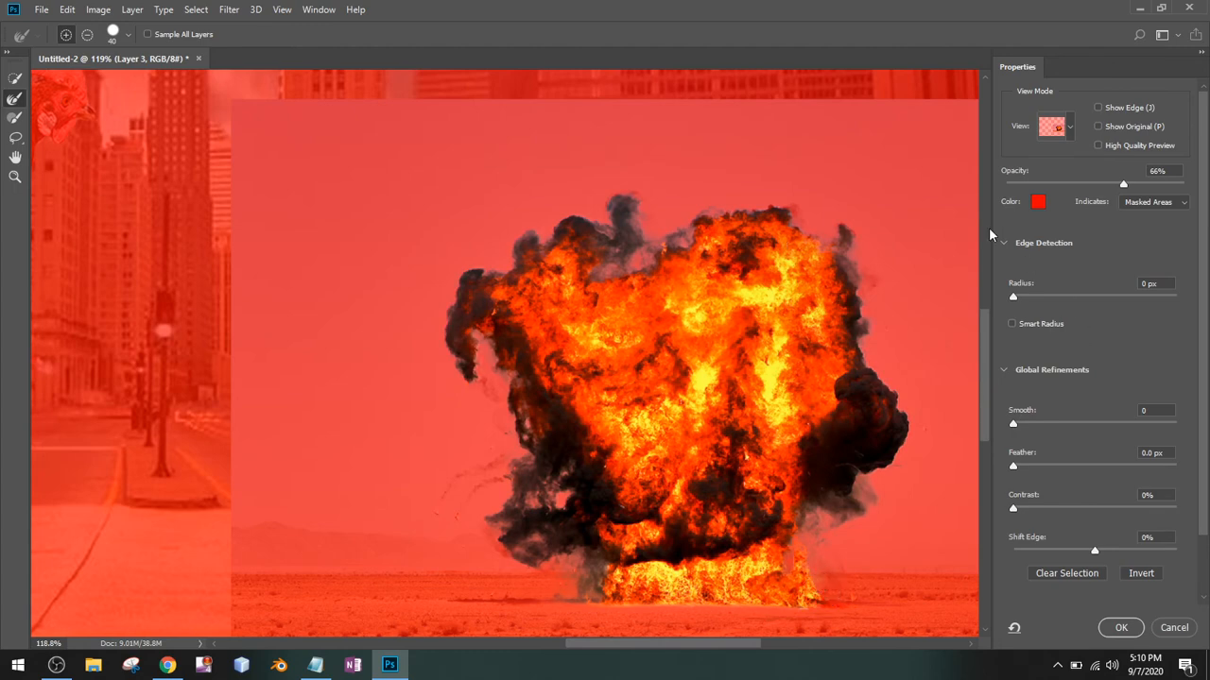
left_click(1120, 628)
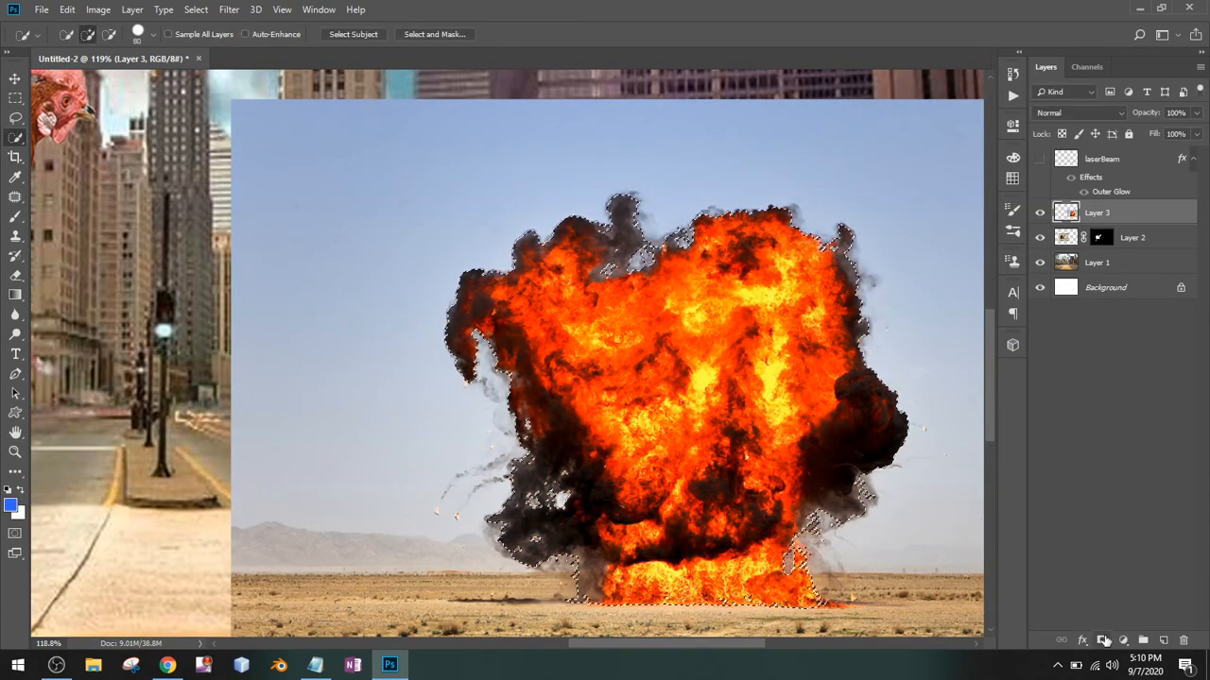
Turn the explosion selection into a layer mask on Layer 3 and show the laserBeam layer again.
left_click(1102, 641)
key("ctrl+0")
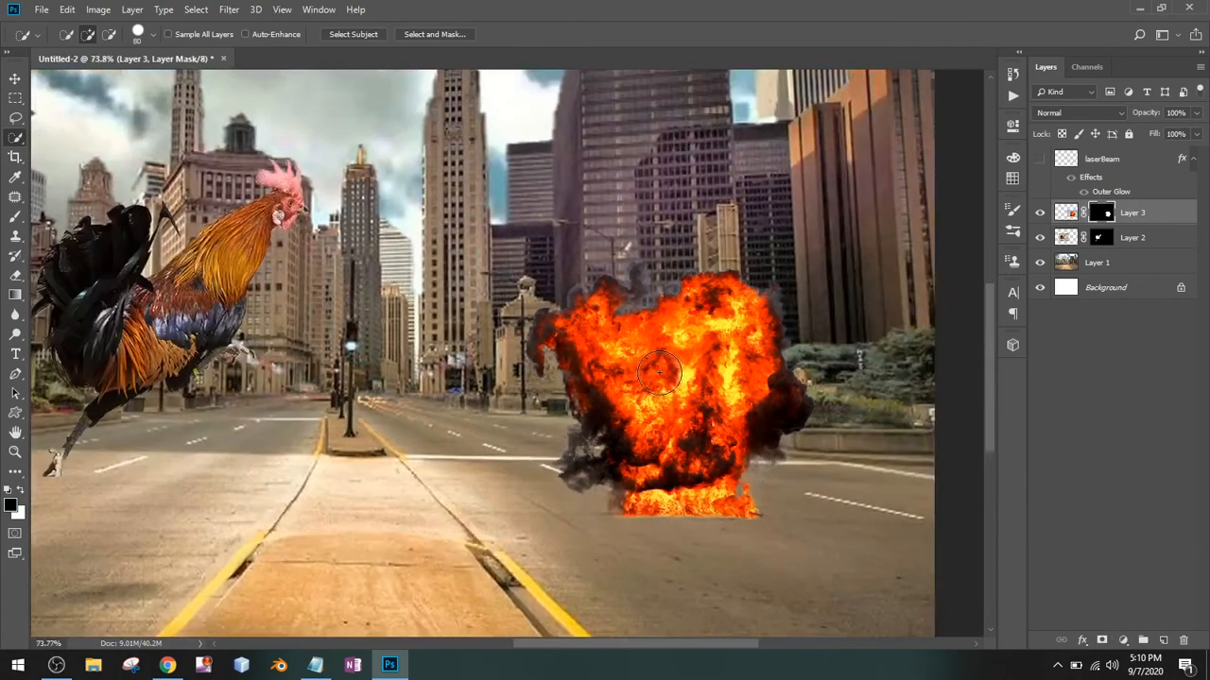
scroll(659, 373, "down", 3)
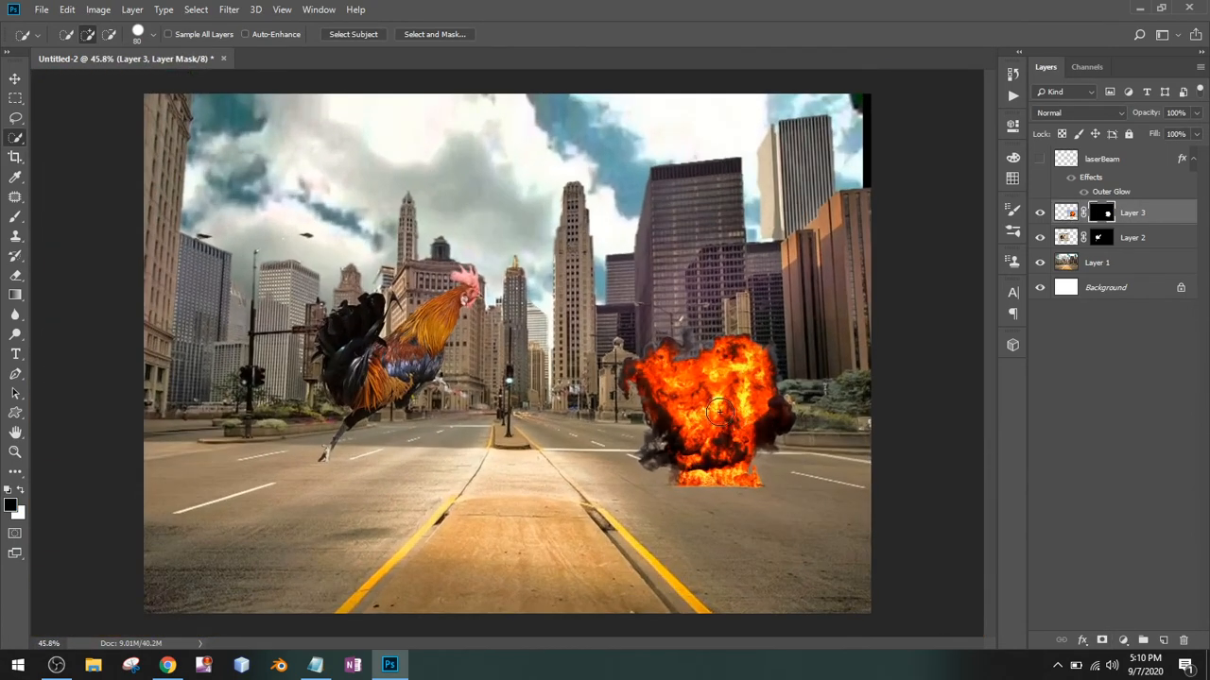
scroll(720, 409, "down", 1)
left_click(1039, 160)
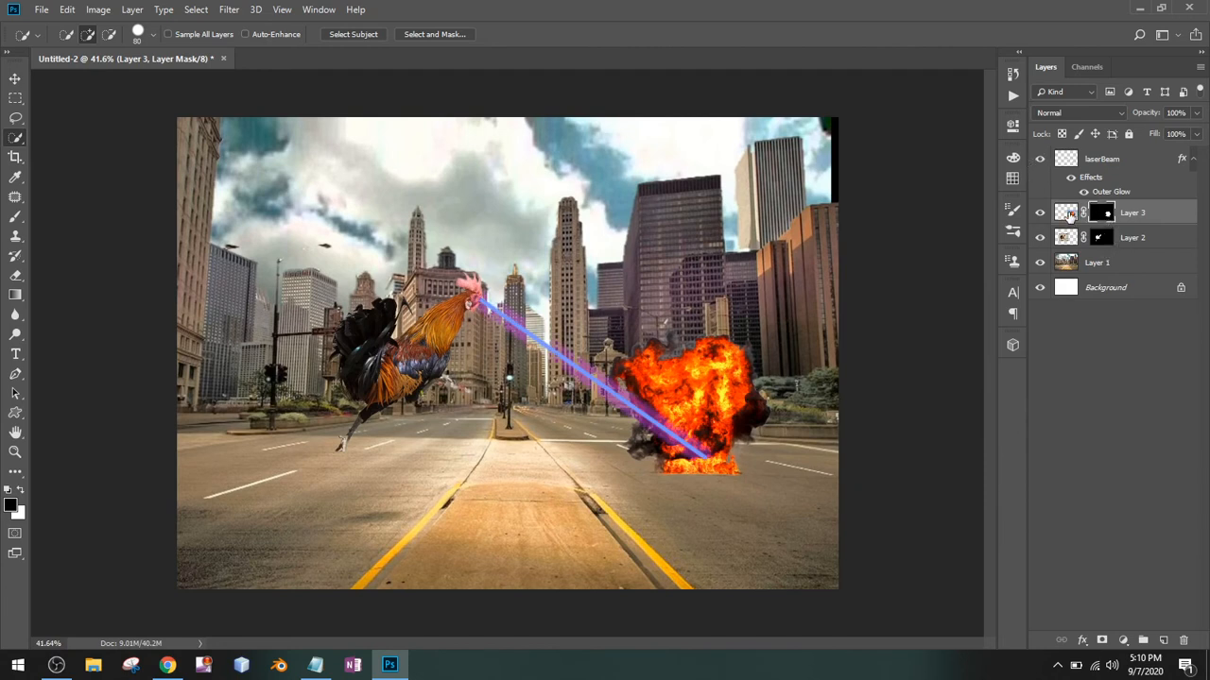
Scale the explosion down with Free Transform and place it on the road at the end of the laser beam.
key("ctrl+t")
left_click_drag(780, 361, 787, 339)
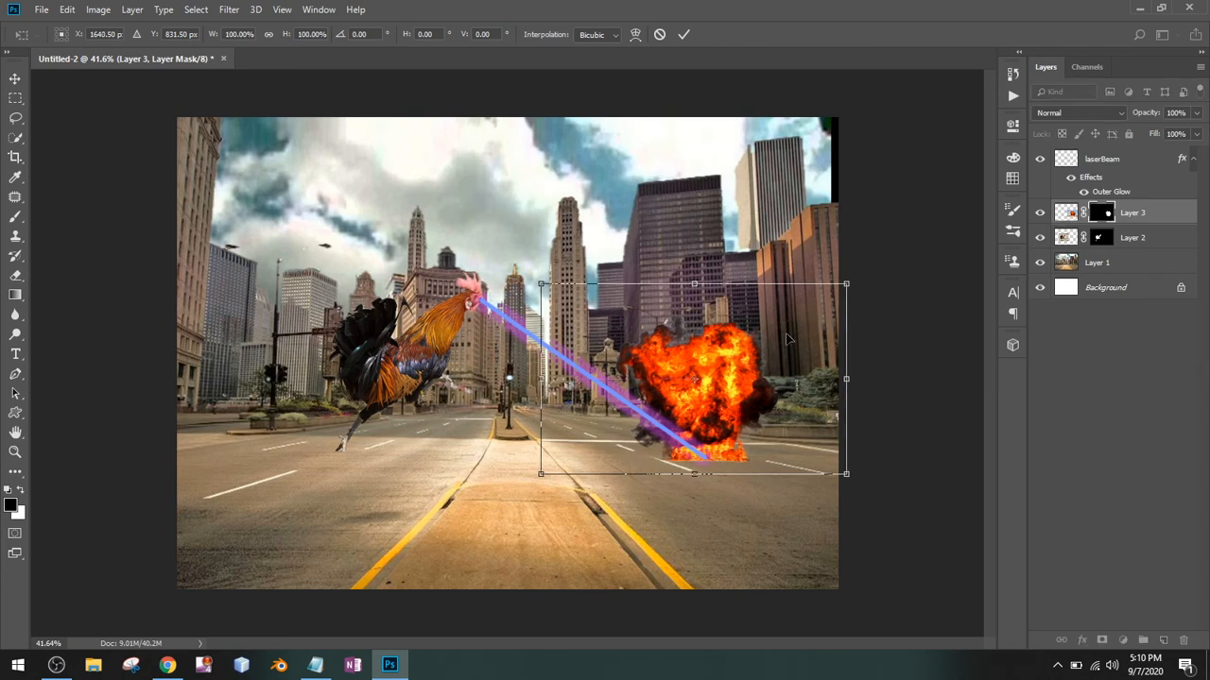
left_click_drag(541, 281, 604, 327)
left_click_drag(695, 364, 667, 365)
key("Return")
key("w")
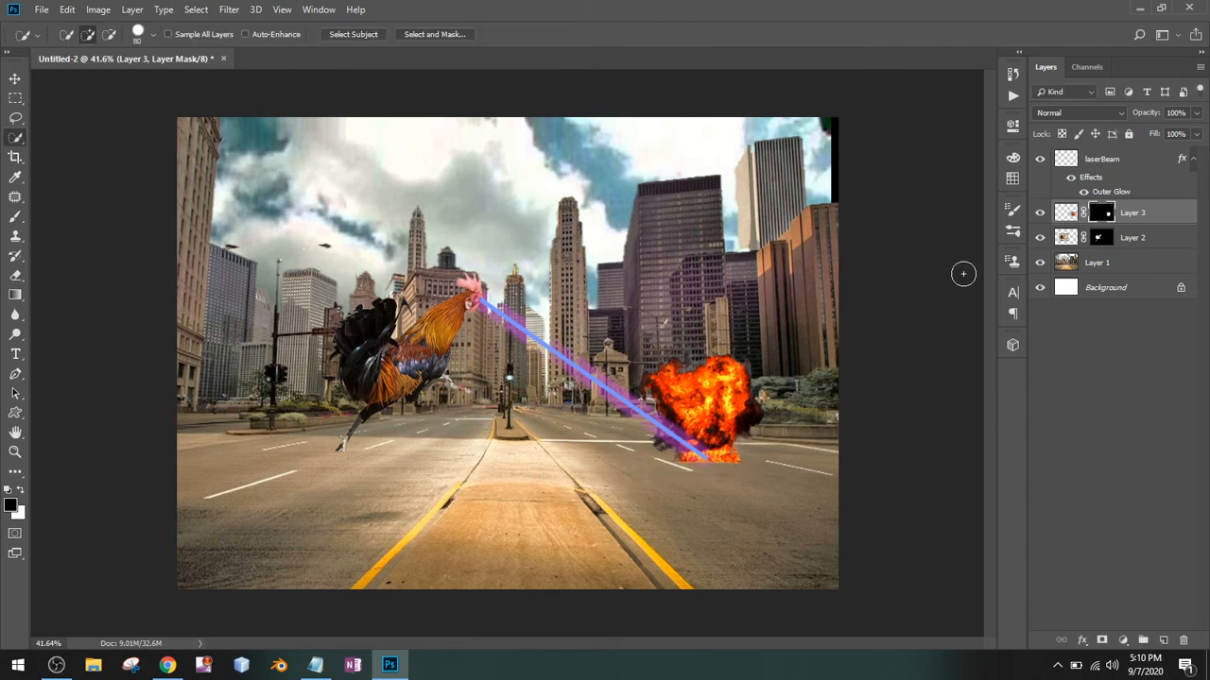
Check that Layer 2 holds the rooster by toggling its visibility, and rename the layer "chicken".
left_click(1066, 237)
left_click(1040, 238)
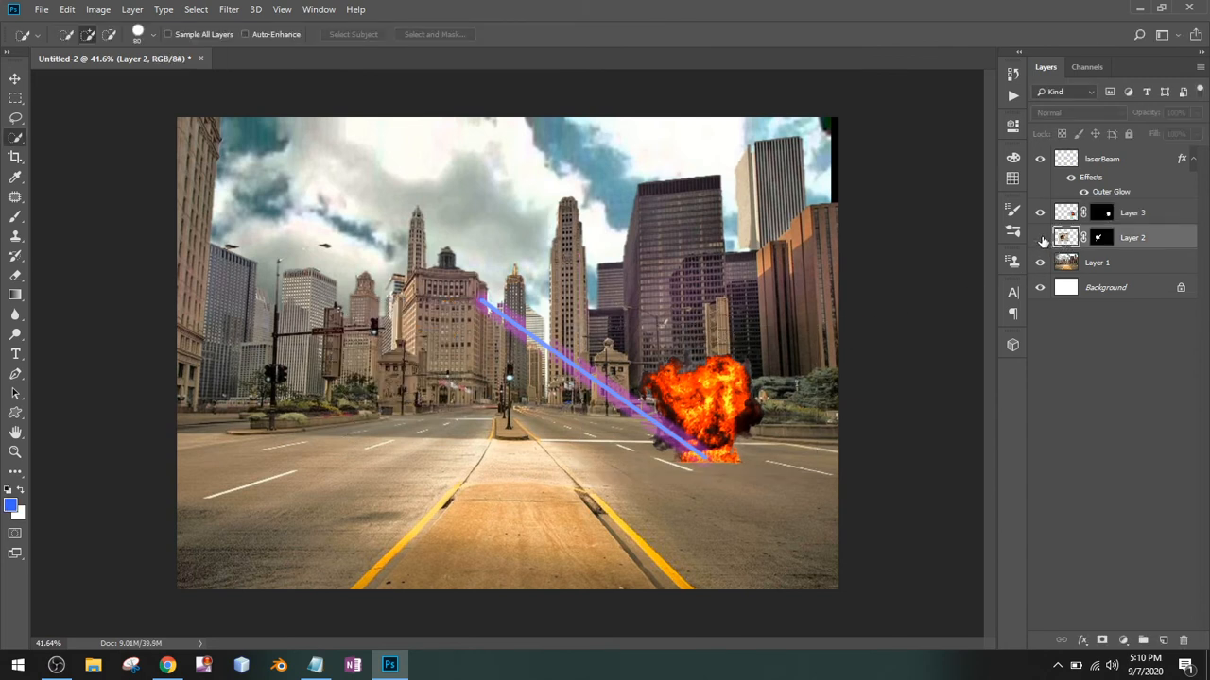
left_click(1039, 237)
double_click(1134, 238)
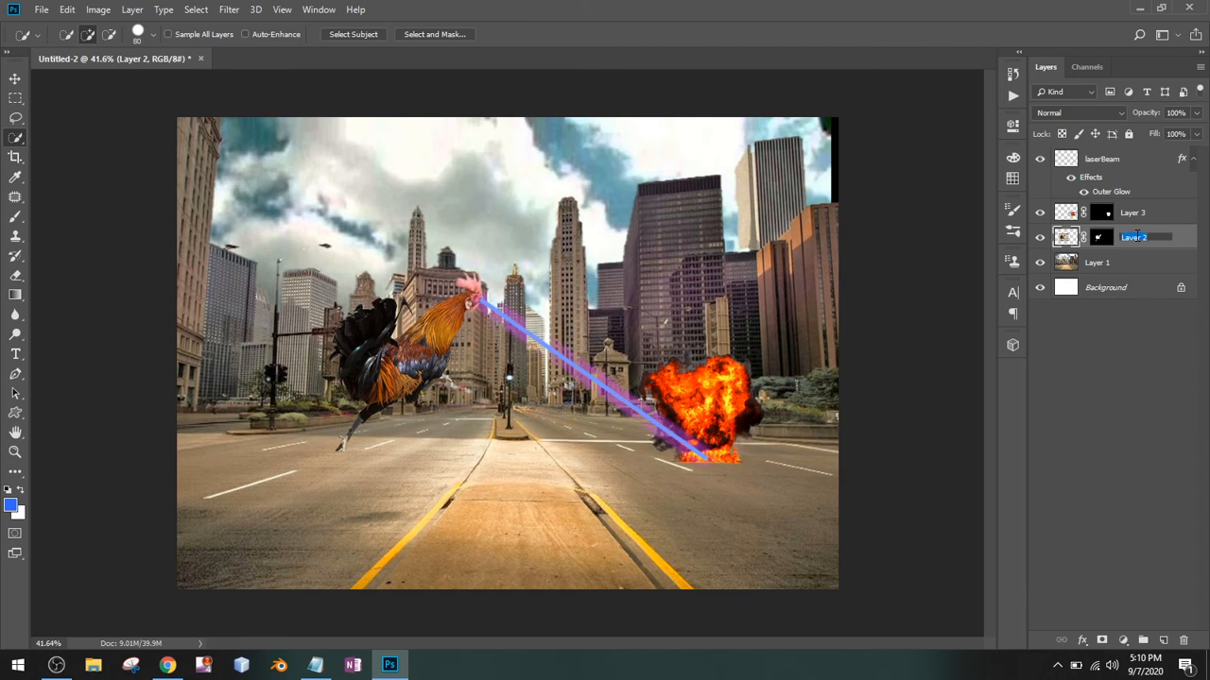
type("chicken")
key("Return")
Rename the explosion layer "fire" and the street background layer "city".
double_click(1134, 213)
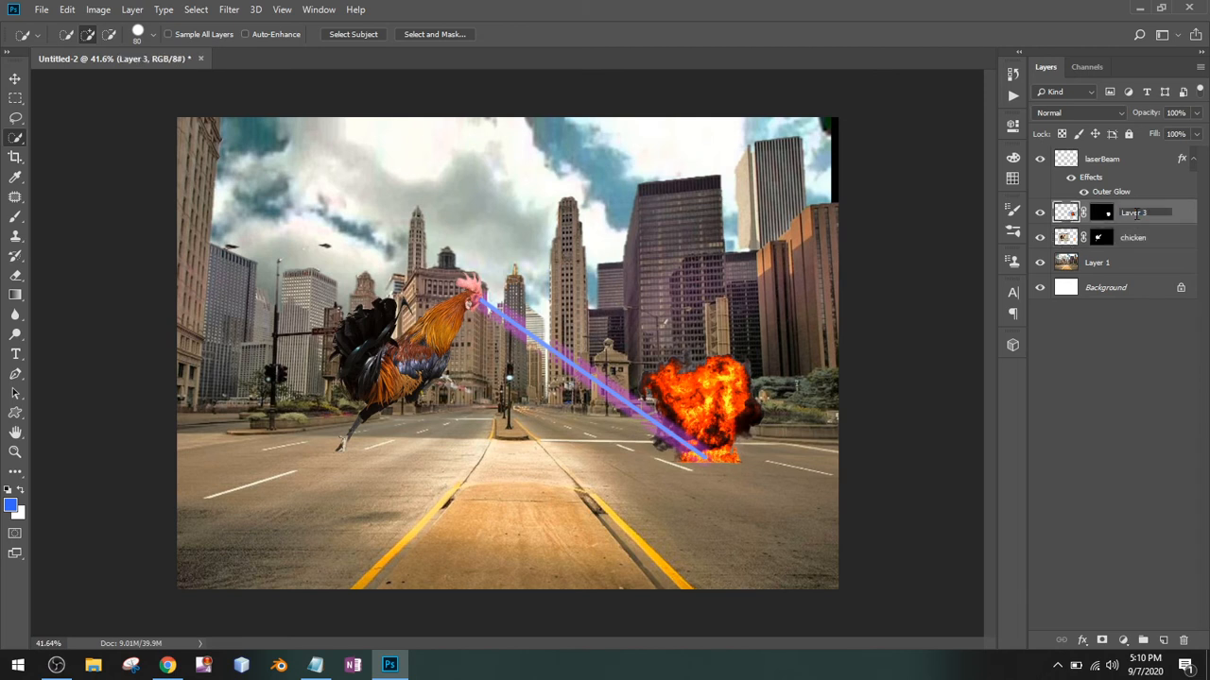
type("fire")
key("Return")
left_click(1099, 265)
double_click(1099, 264)
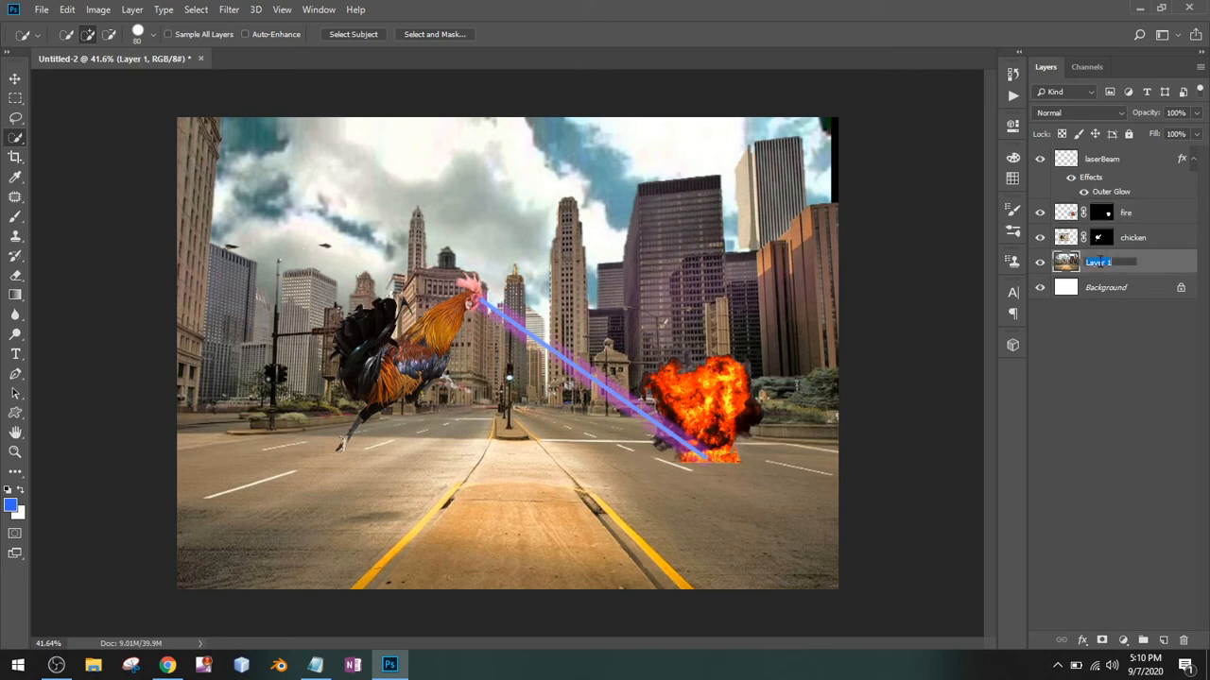
type("city")
key("Return")
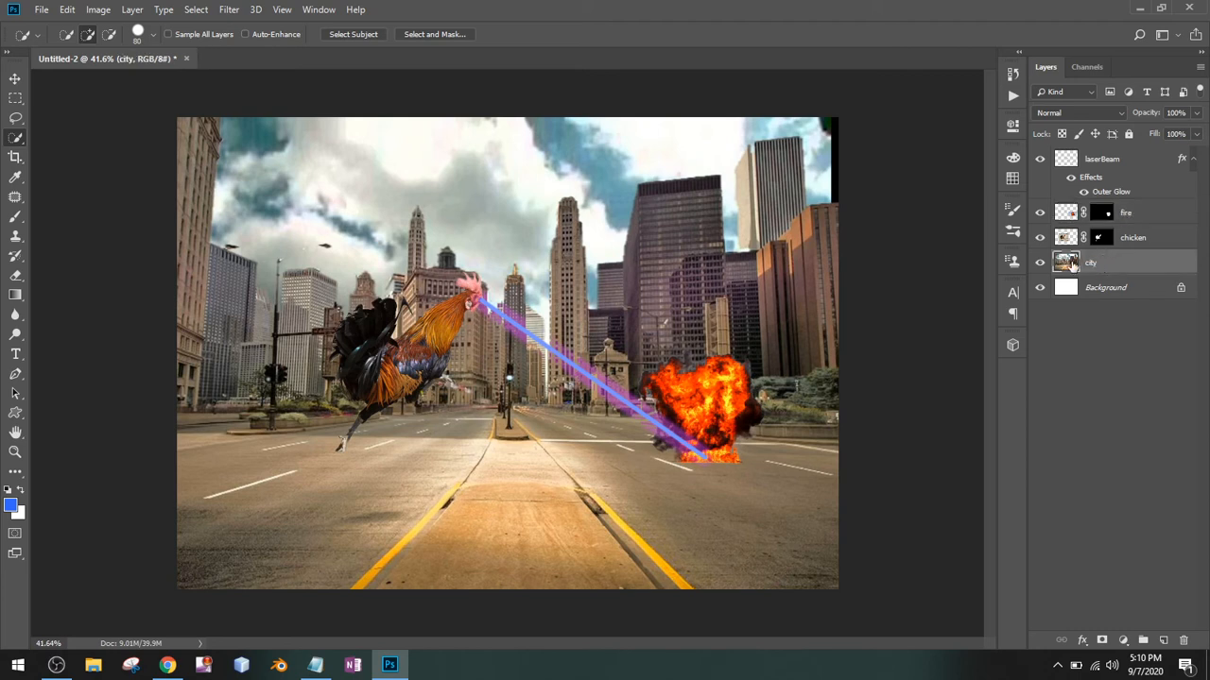
Switch to Chrome, search DuckDuckGo images for "running scared people", and return to Photoshop.
left_click(167, 665)
scroll(348, 347, "up", 3)
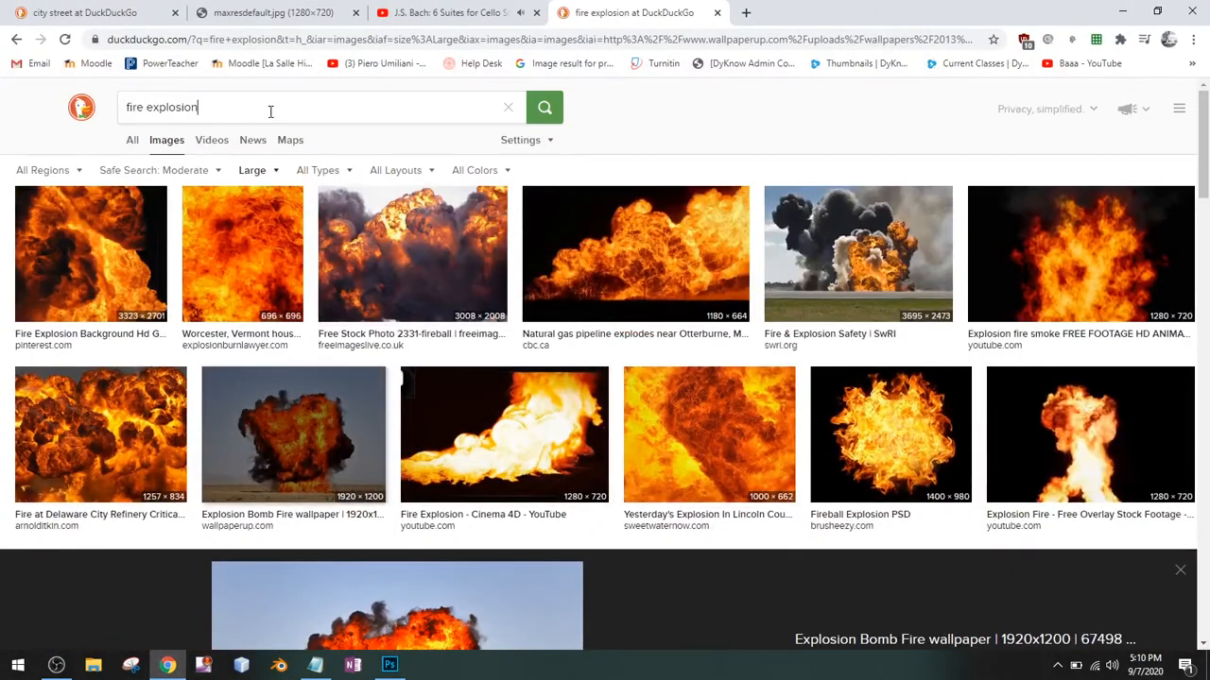
left_click_drag(270, 109, 0, 128)
type("running scared people")
key("Return")
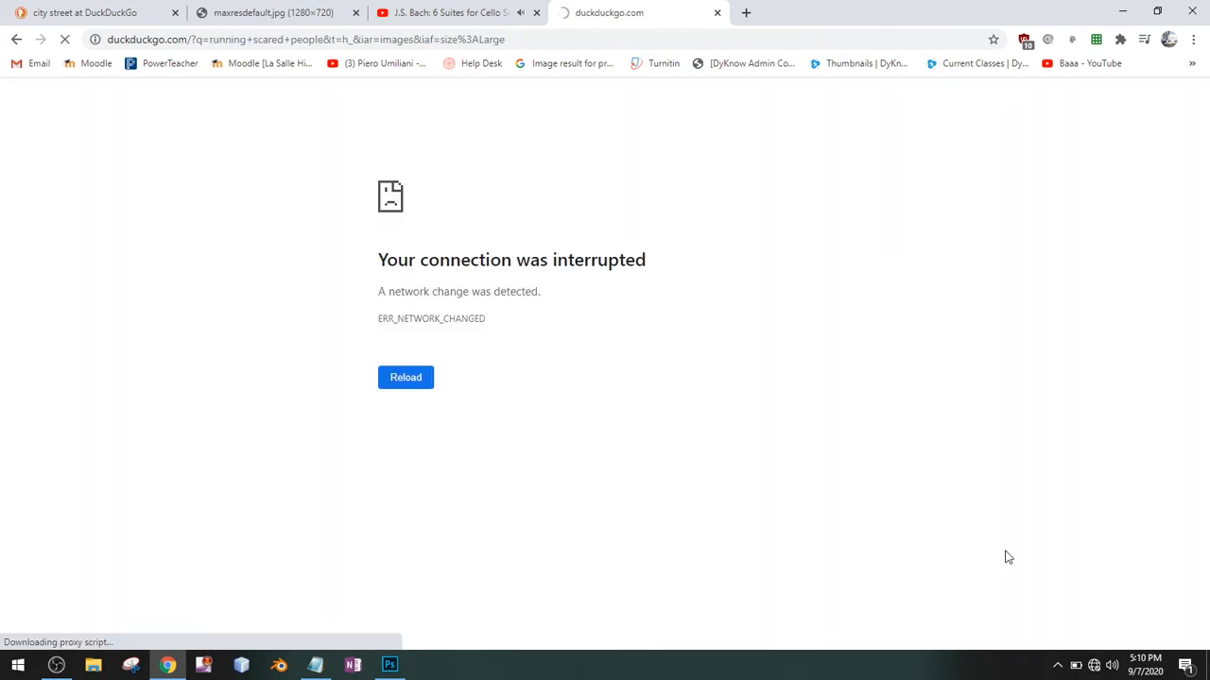
left_click(1123, 12)
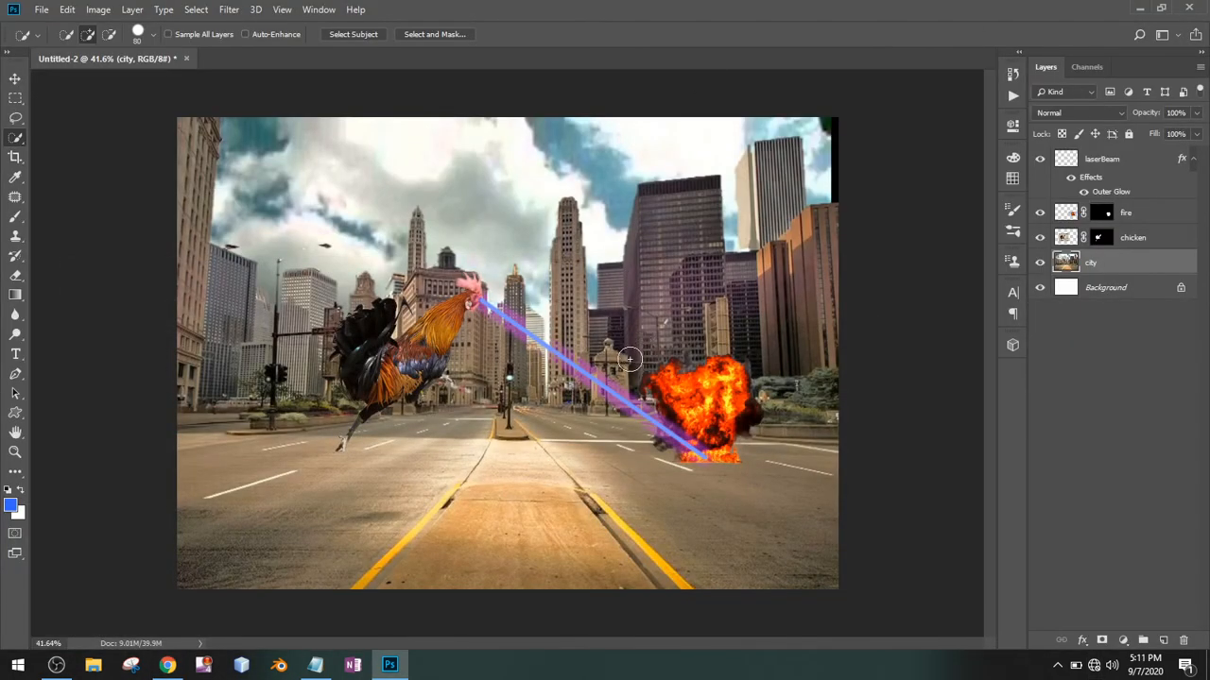
Nudge the fire layer 10 px up and 10 px toward the rooster with Free Transform.
left_click(1065, 213)
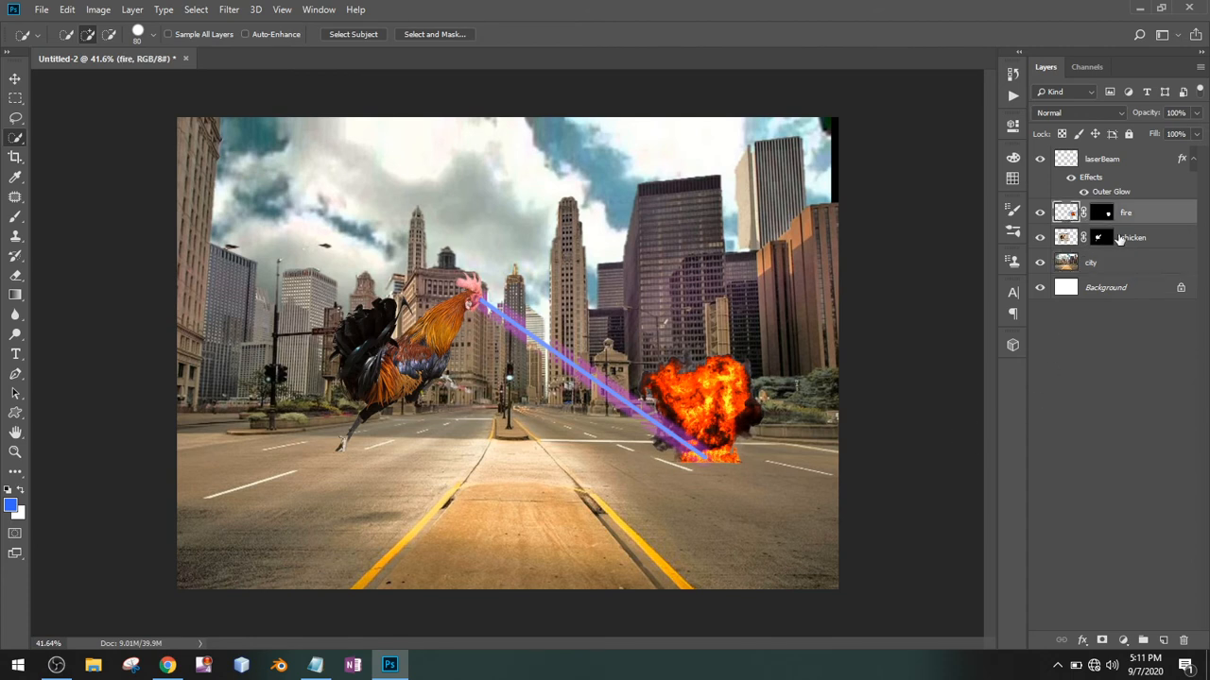
key("ctrl+t")
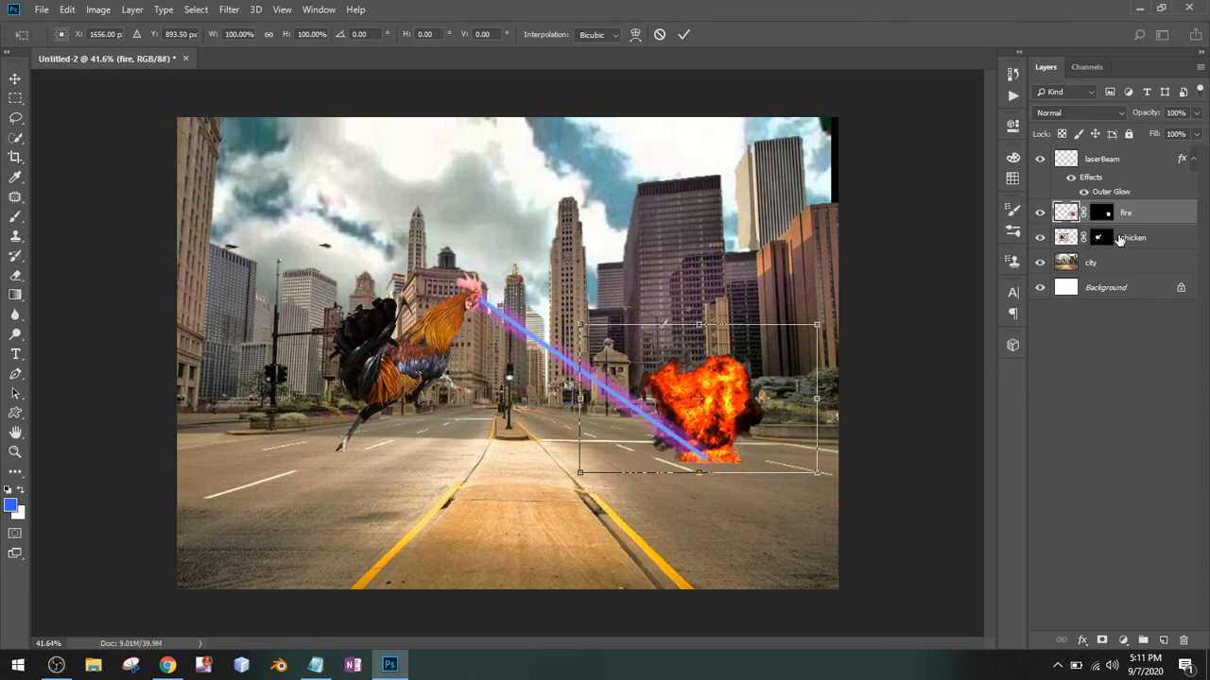
key("shift+Up")
key("shift+Left")
key("w")
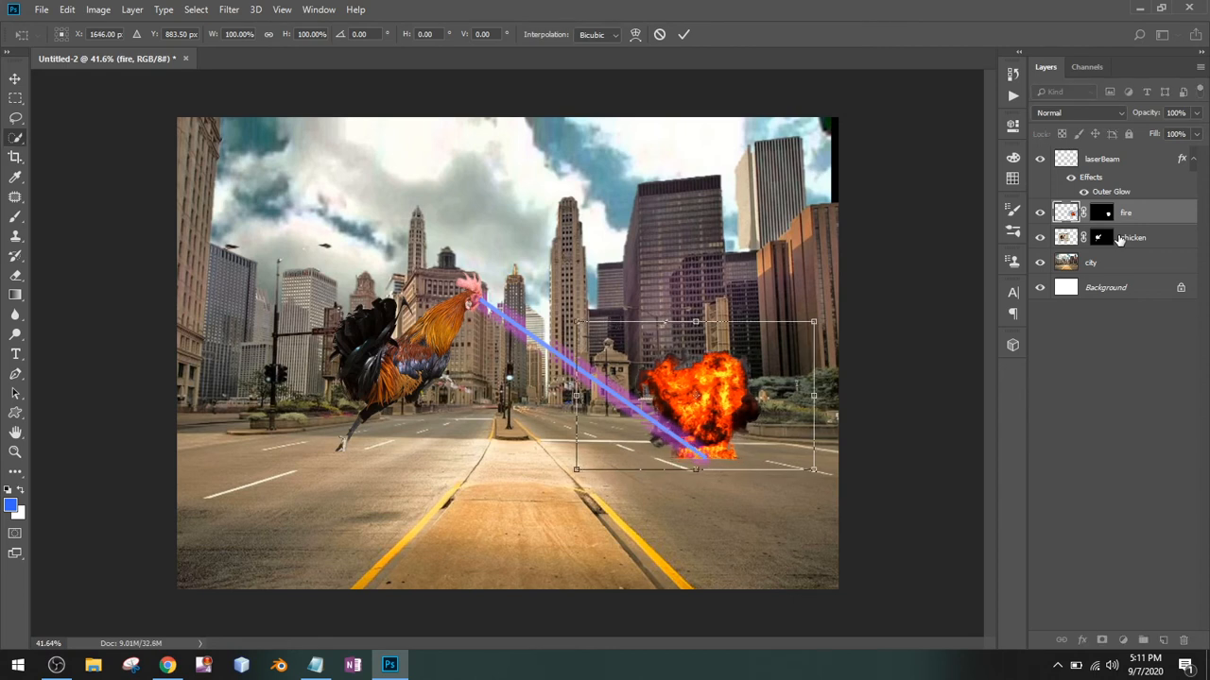
key("Return")
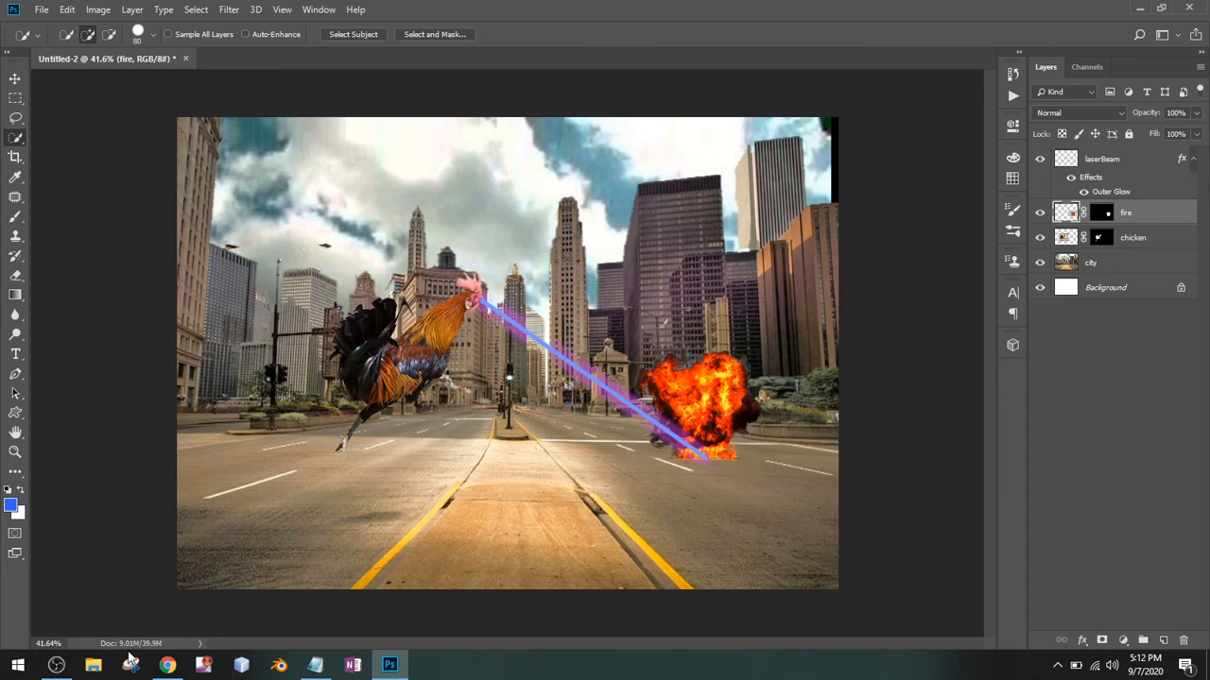
Switch to Chrome, reload the "running scared people" image search, look over the pictures, and return to Photoshop.
left_click(170, 667)
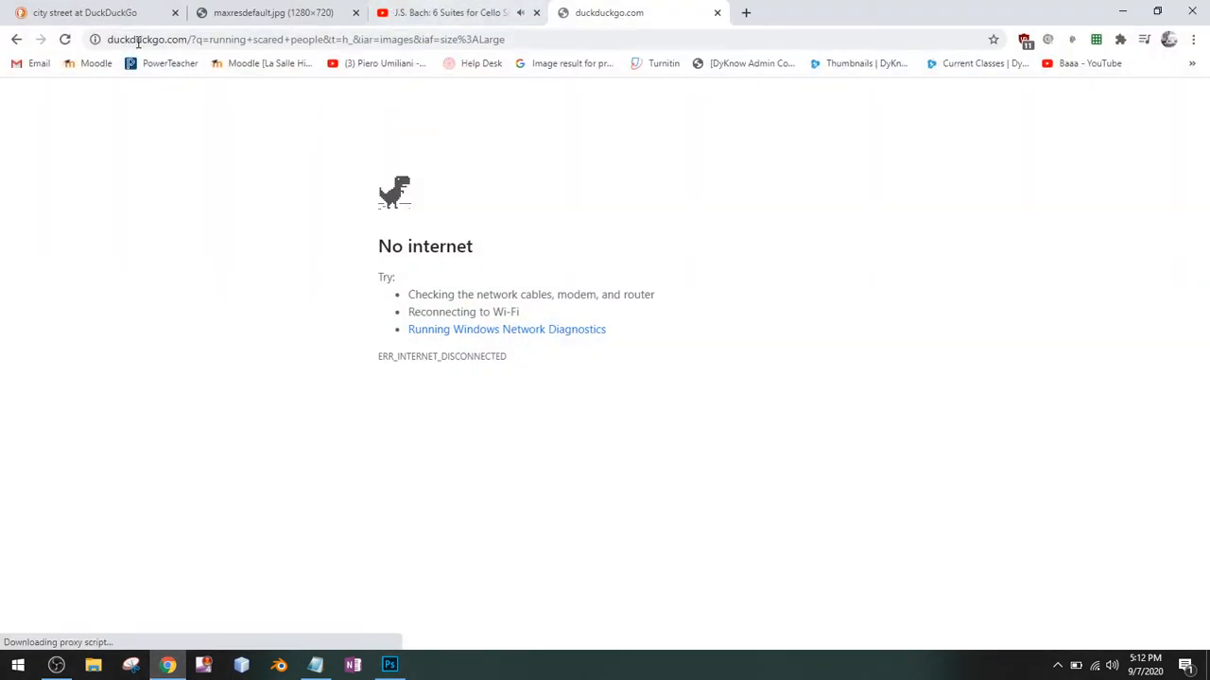
left_click(108, 40)
left_click(64, 40)
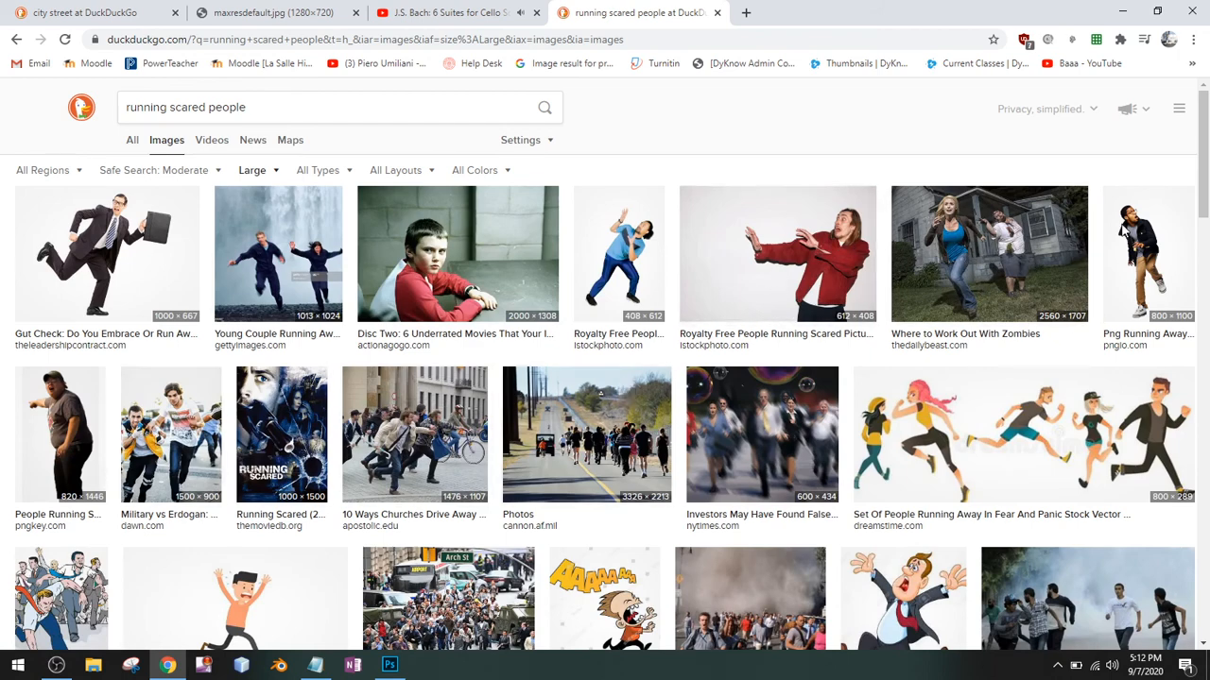
left_click(1122, 11)
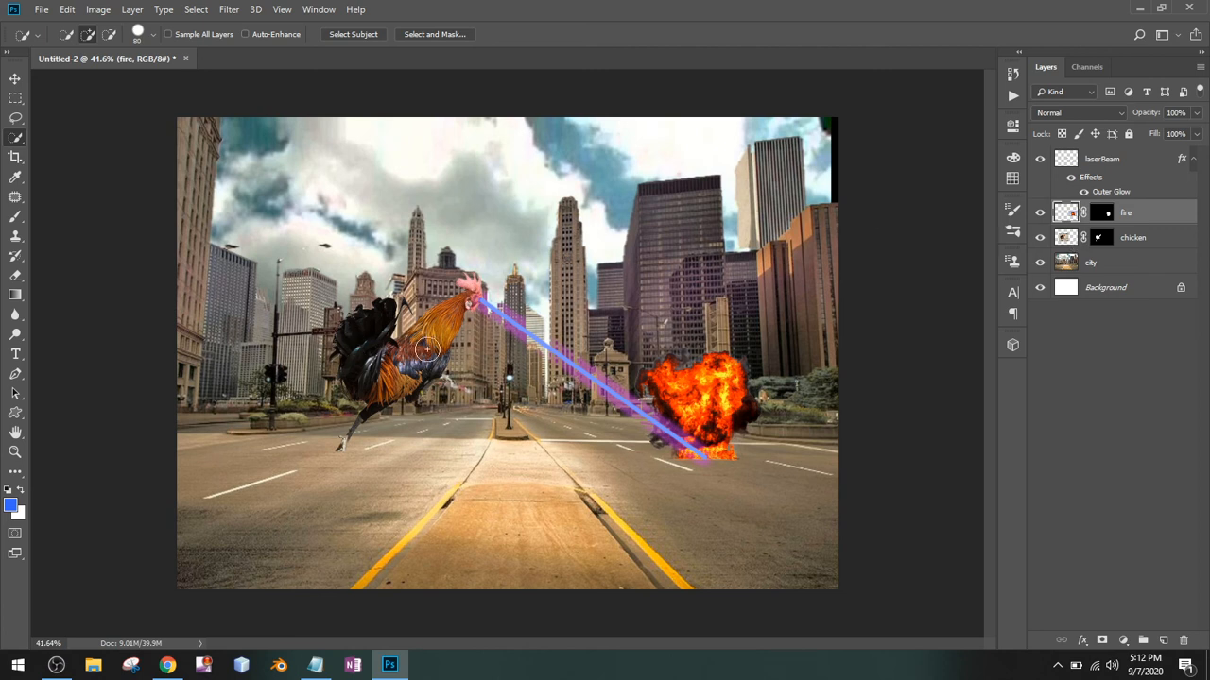
Duplicate the chicken layer and flip the copy horizontally with Free Transform.
left_click(1057, 239)
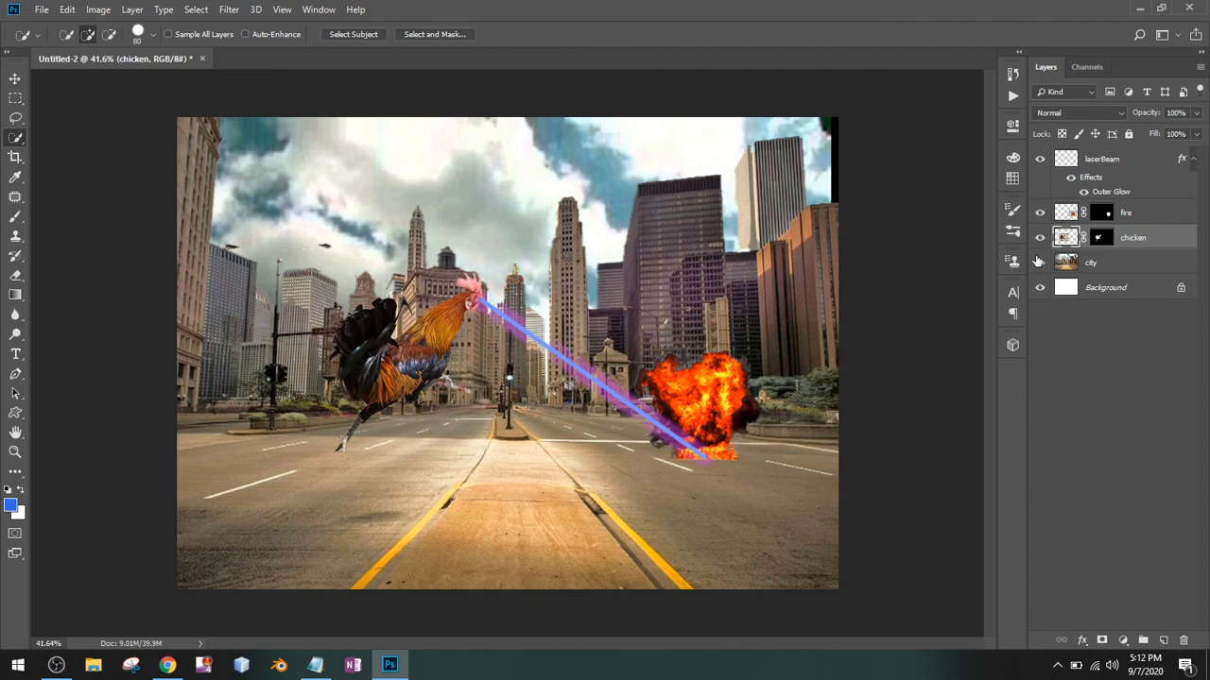
key("ctrl+j")
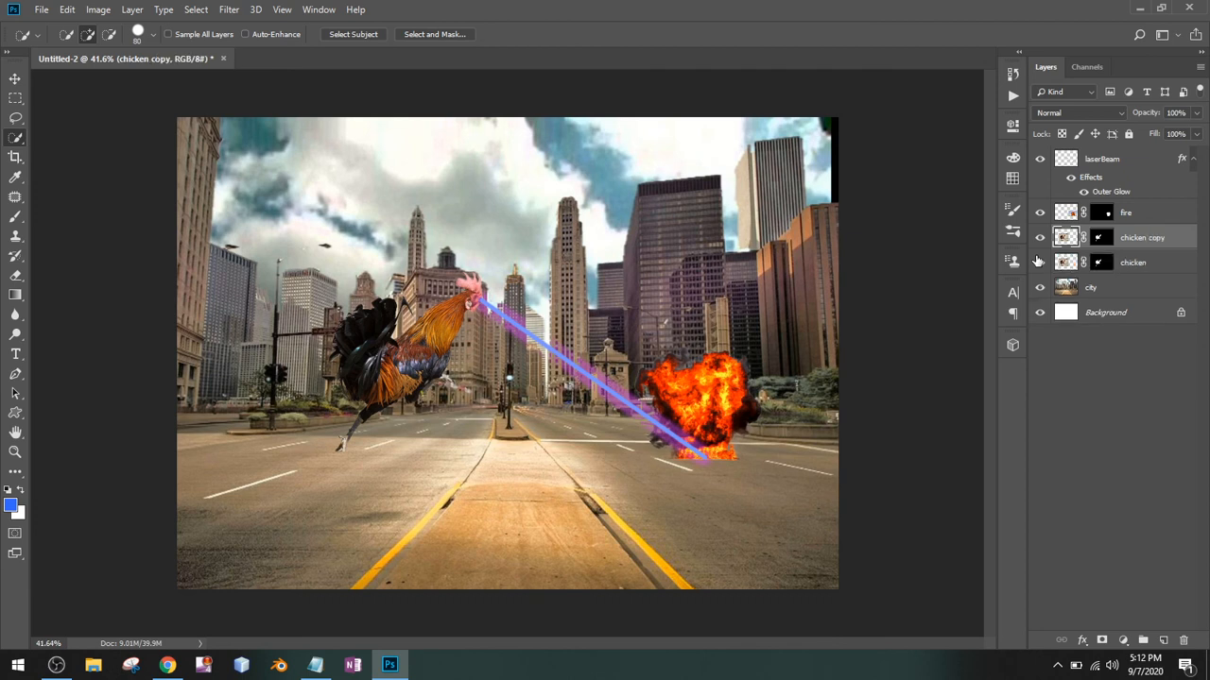
key("ctrl+t")
right_click(432, 305)
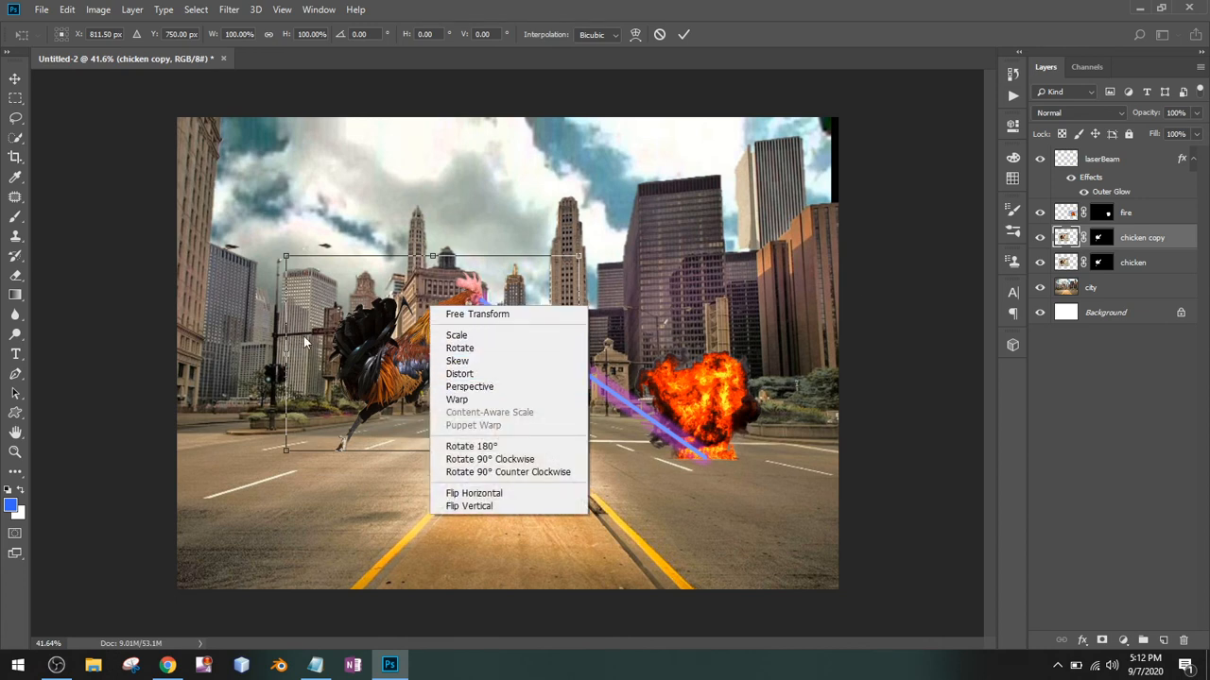
left_click(475, 494)
Scale the flipped chicken to about 32%, place it in the distant street centre behind the beam, and move its layer below the chicken layer.
left_click_drag(477, 345, 688, 340)
left_click_drag(788, 258, 558, 381)
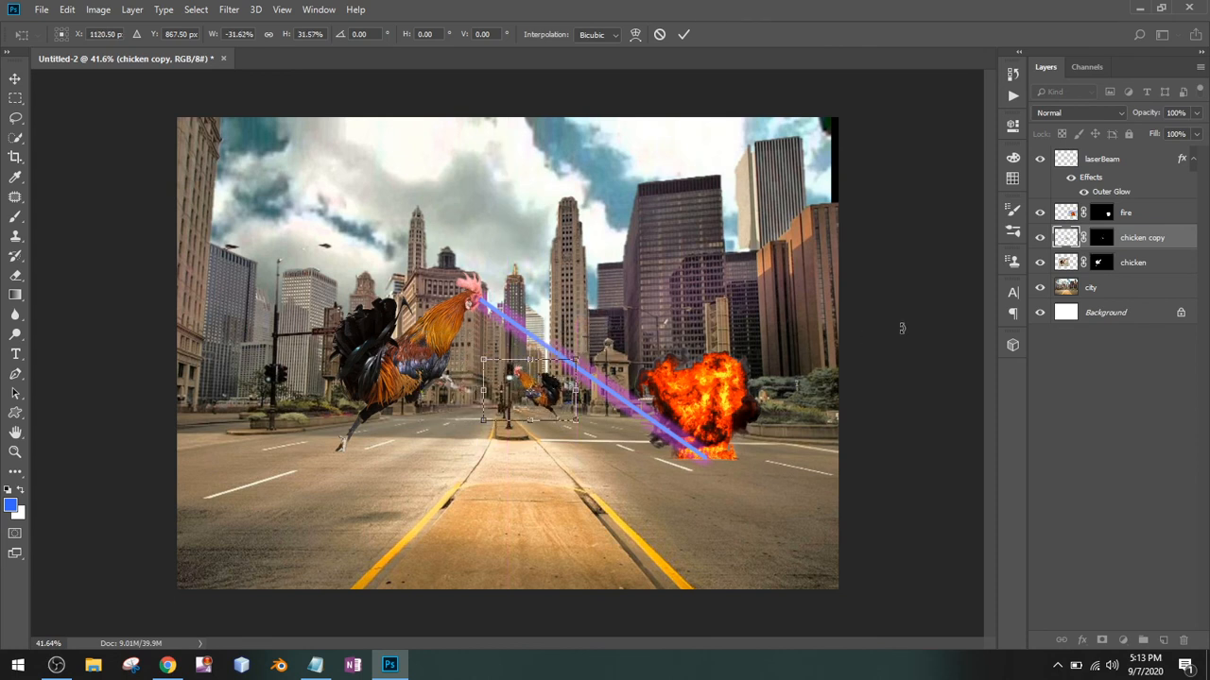
key("Return")
key("w")
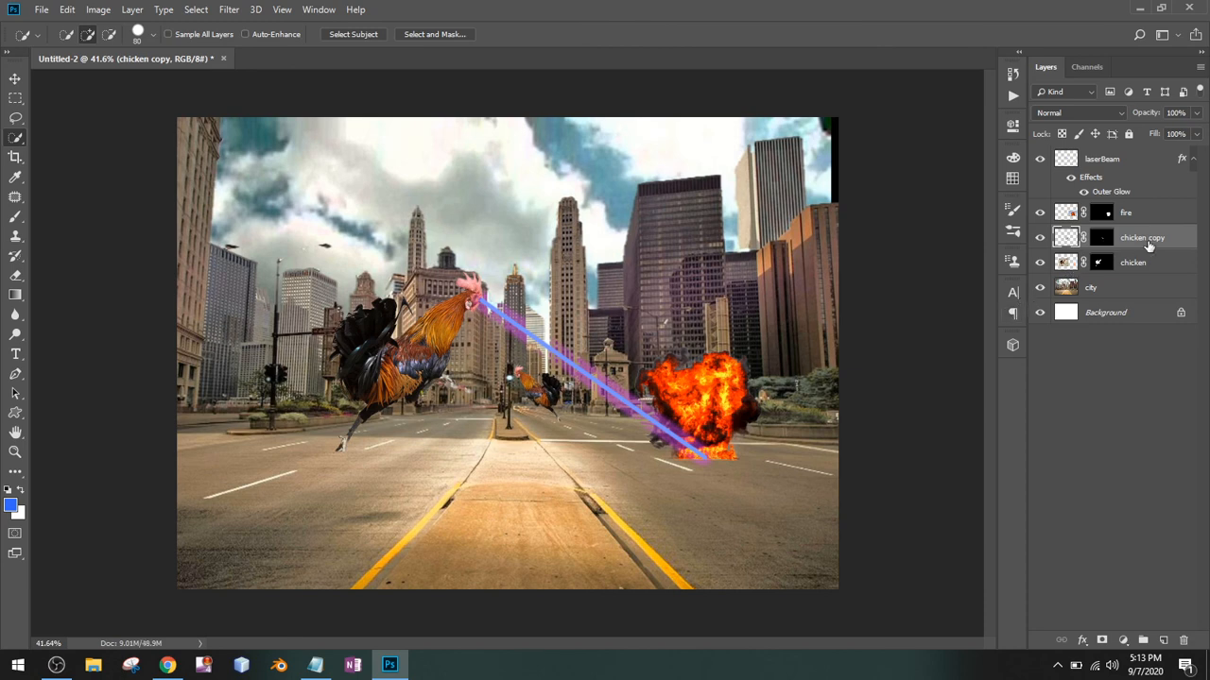
left_click_drag(1147, 245, 1147, 276)
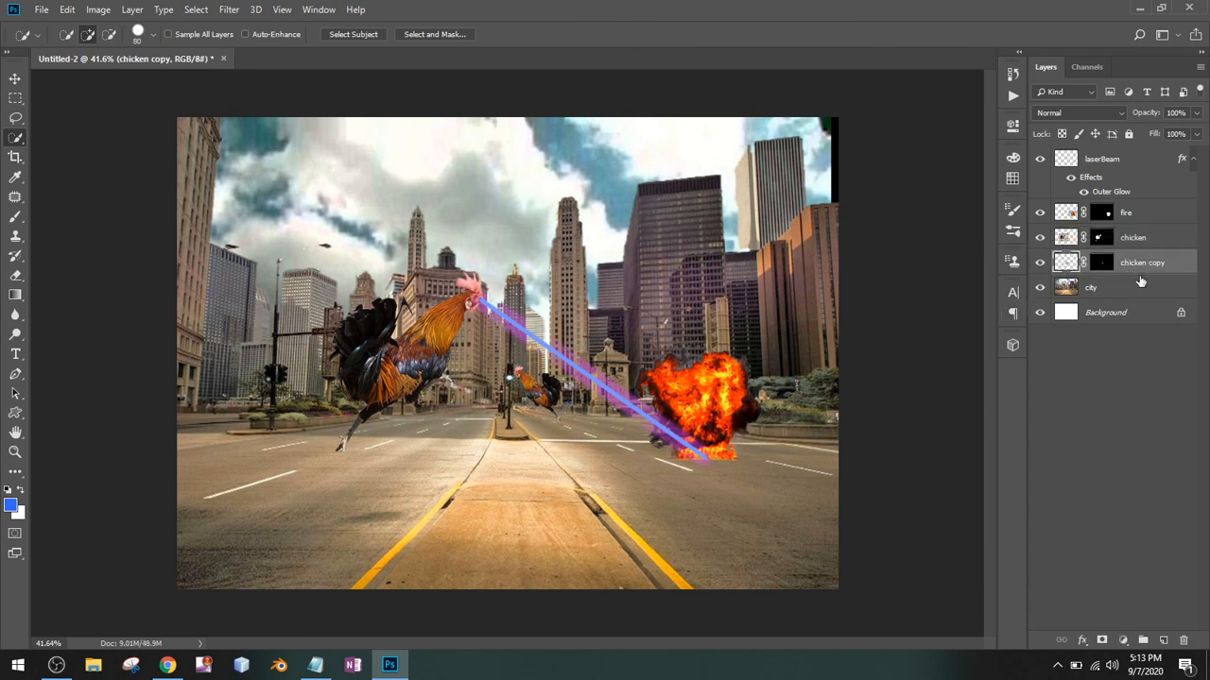
Adjust the small chicken's Hue/Saturation with Saturation at +29 and Lightness at -18.
key("ctrl+u")
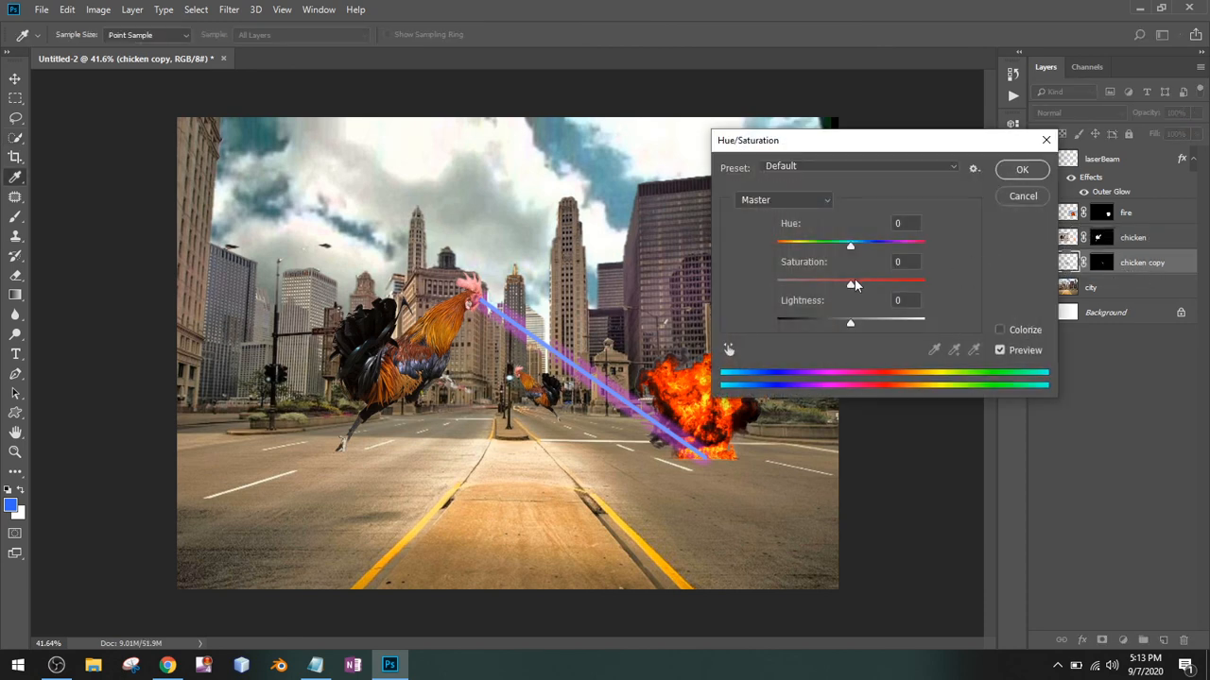
left_click_drag(853, 285, 875, 283)
left_click_drag(850, 322, 837, 326)
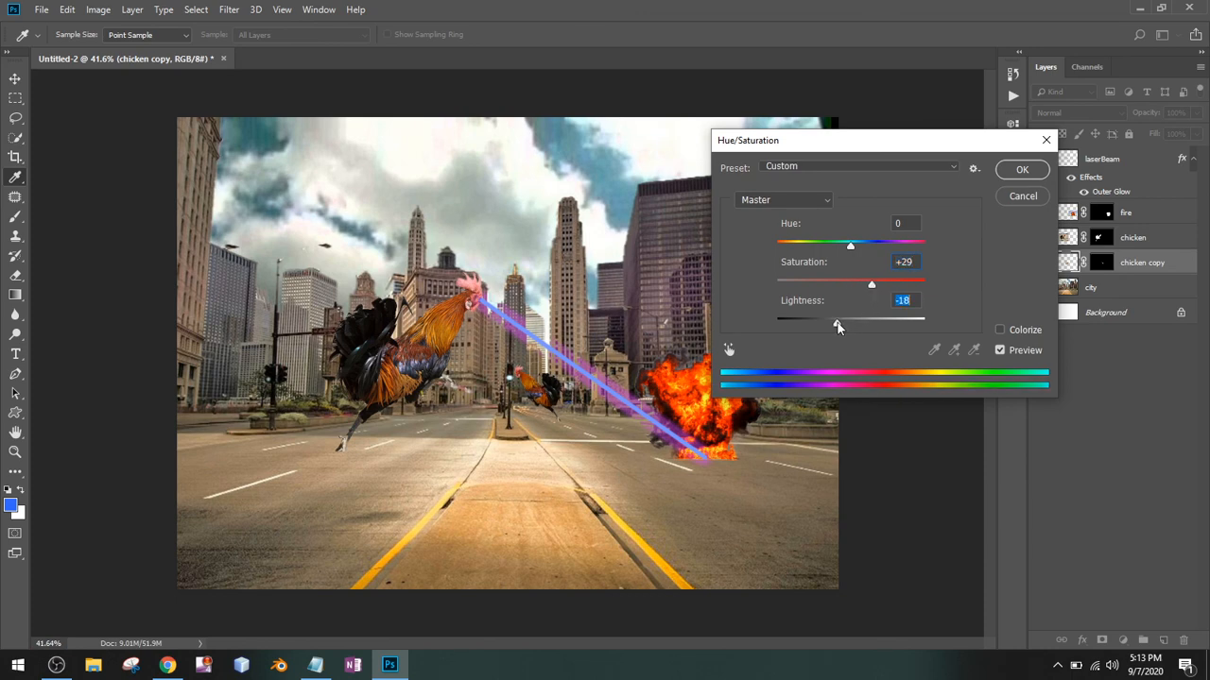
left_click(1002, 173)
Apply Levels to the small chicken with input levels of 31, 1.15 and 202.
key("ctrl+l")
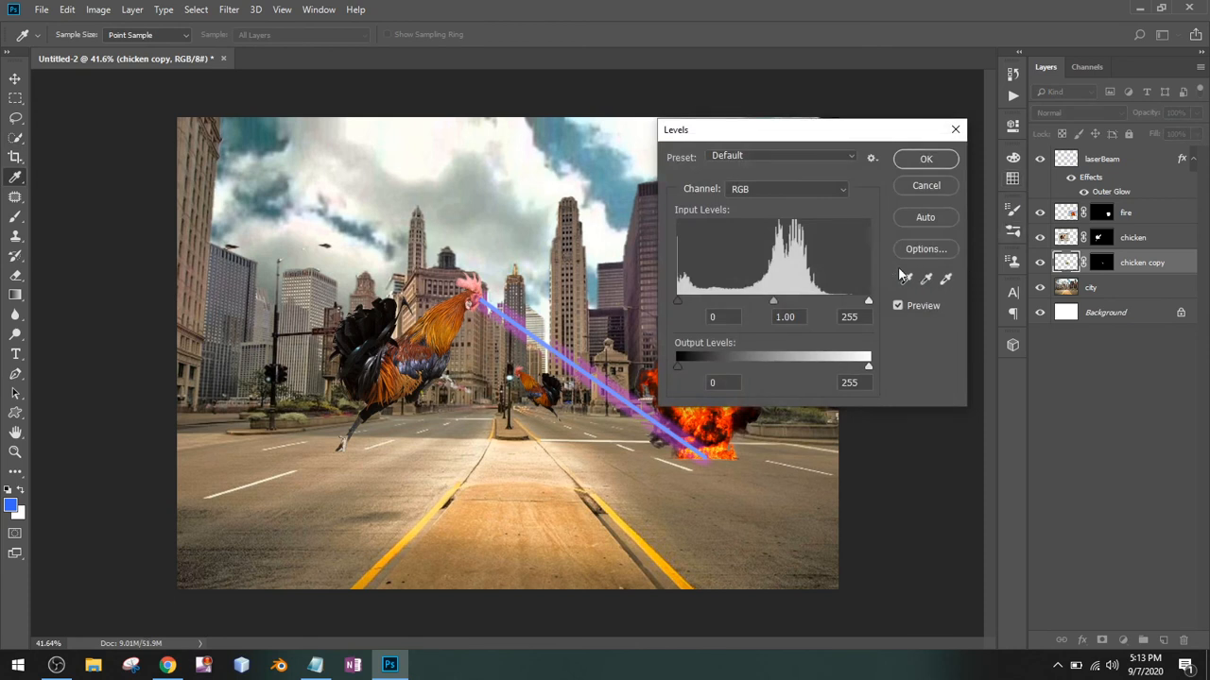
left_click_drag(784, 303, 791, 302)
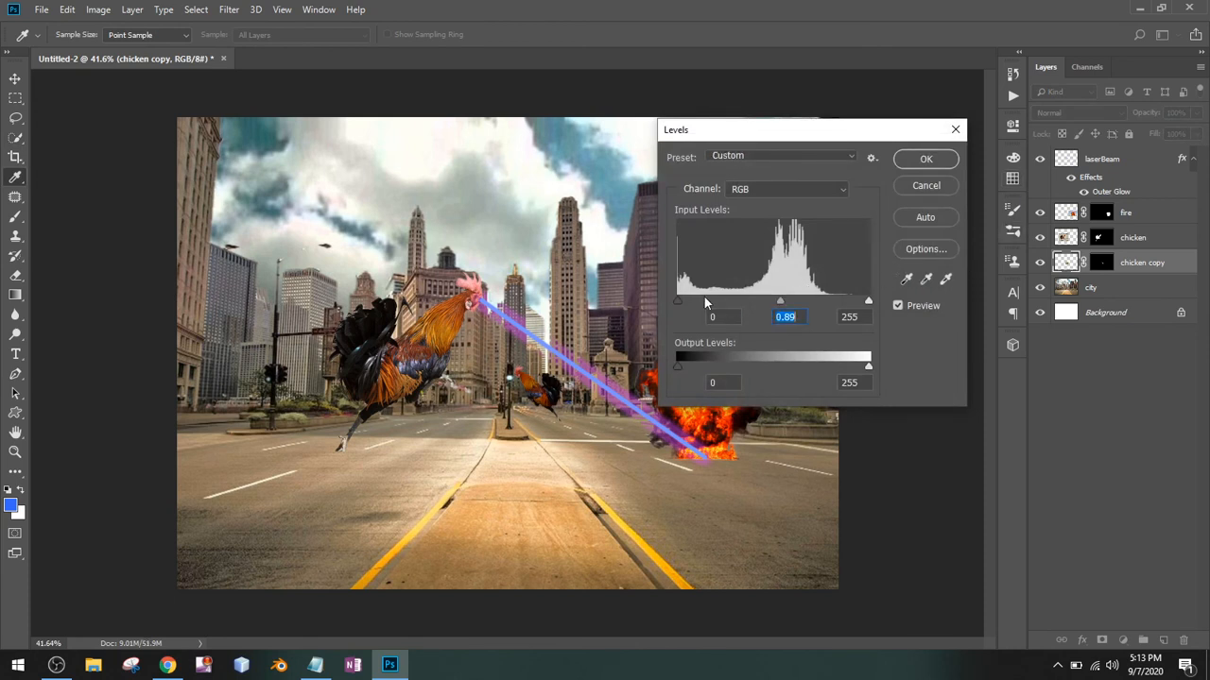
left_click_drag(679, 302, 700, 301)
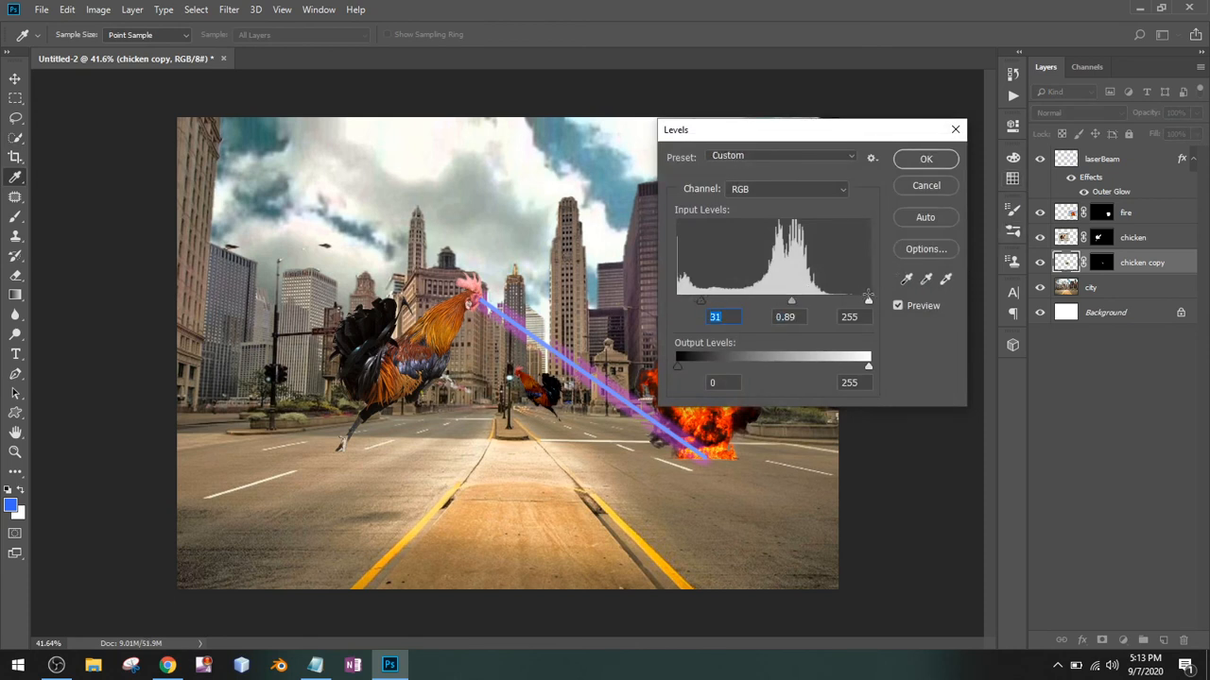
left_click_drag(868, 299, 758, 300)
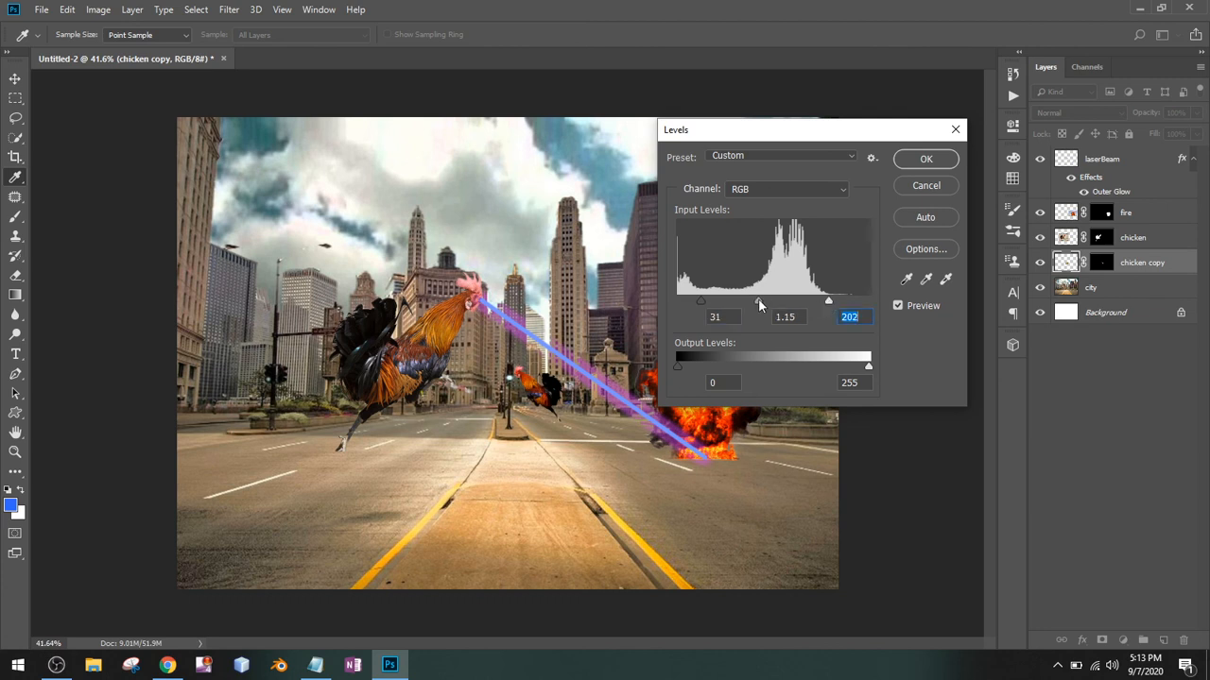
left_click(926, 159)
key("w")
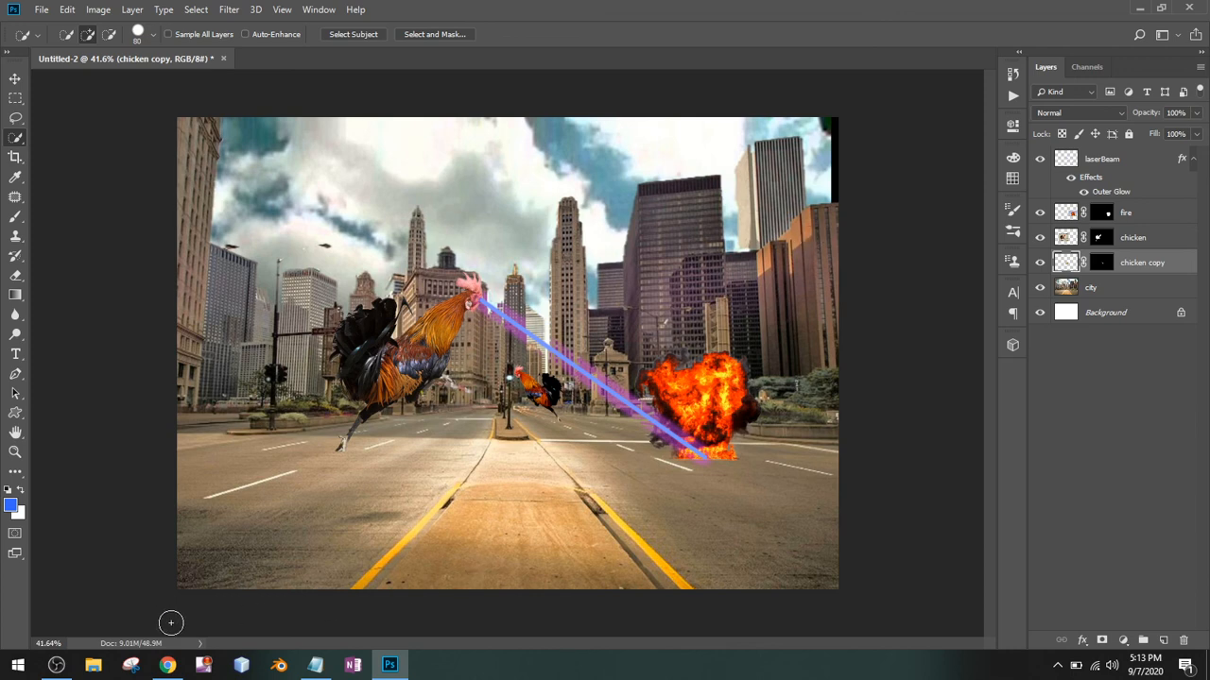
left_click(55, 666)
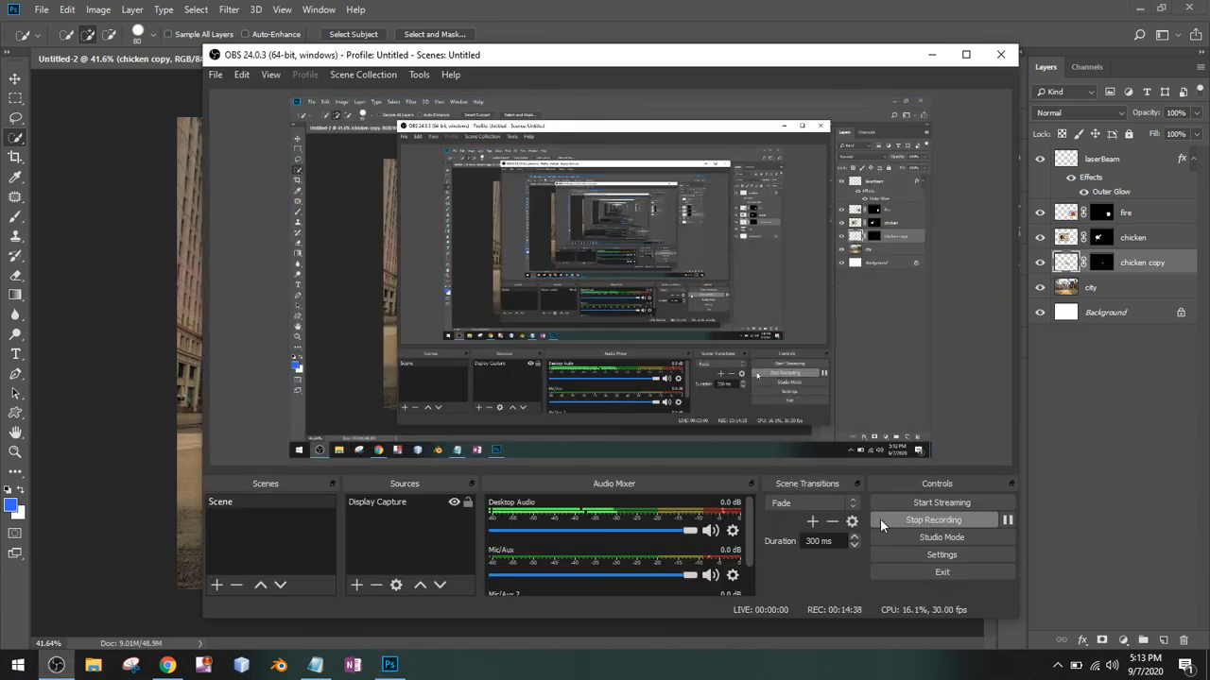